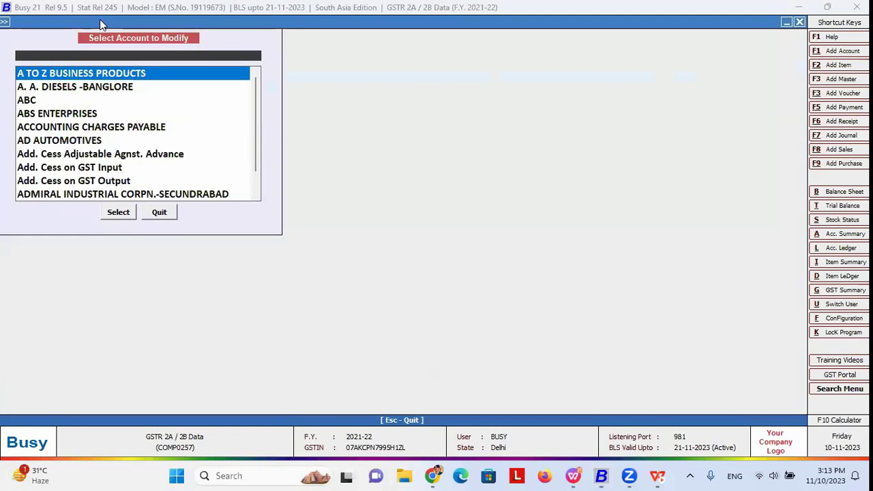
# - Open the Advertisement & Publicity account master for modification
pyautogui.write('ADVER')
pyautogui.press('Return')
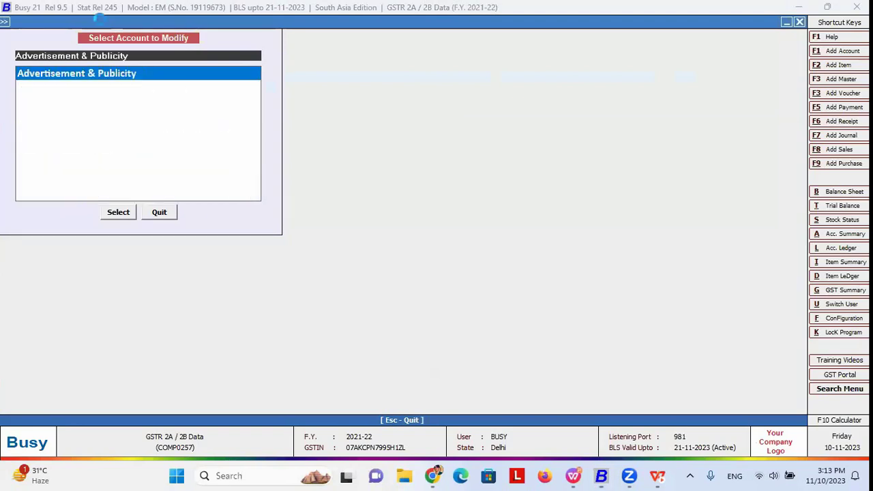
pyautogui.press('Return')
pyautogui.press('Return')
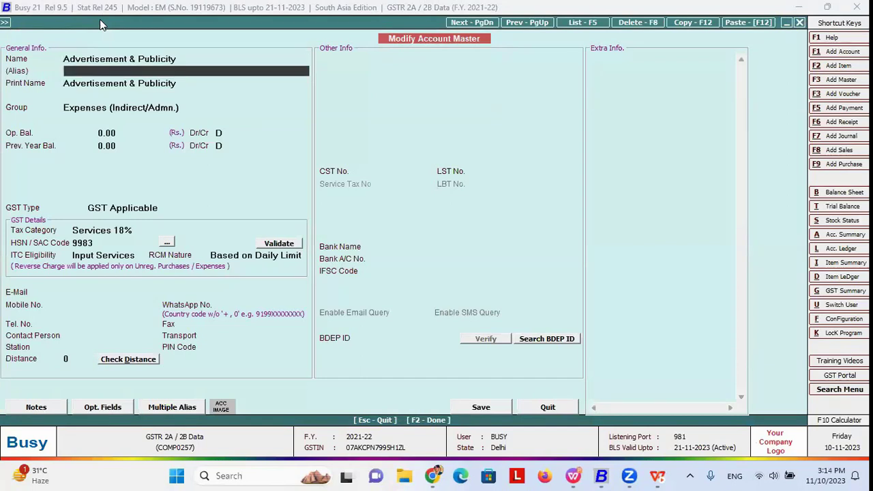
pyautogui.press('Return')
pyautogui.press('Return')
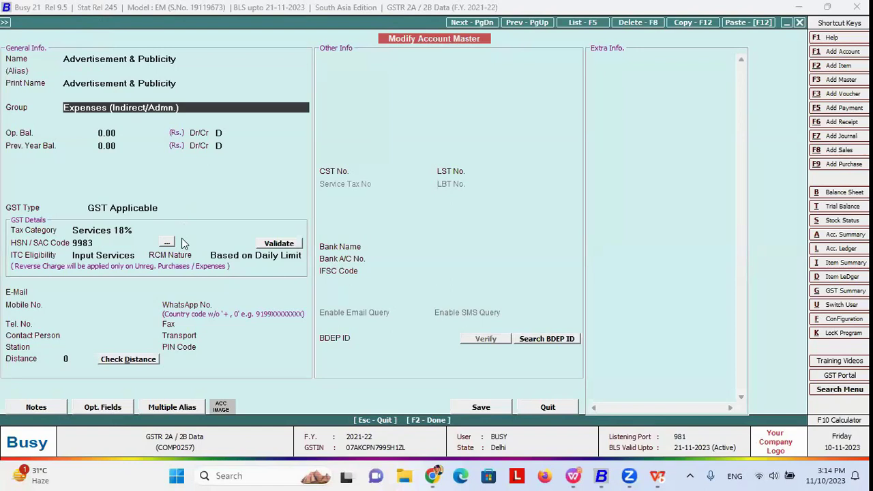
# - Review the ITC Eligibility options of the Advertisement & Publicity account and close the master without changes
pyautogui.click(133, 255)
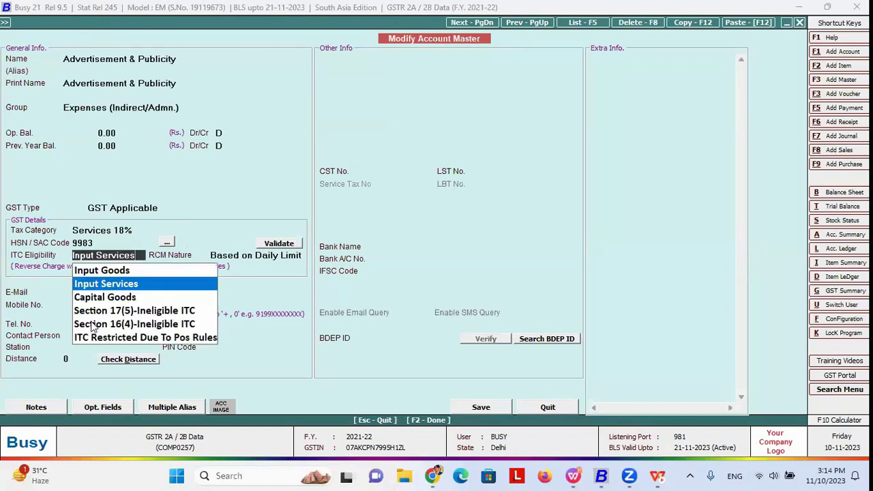
pyautogui.click(183, 58)
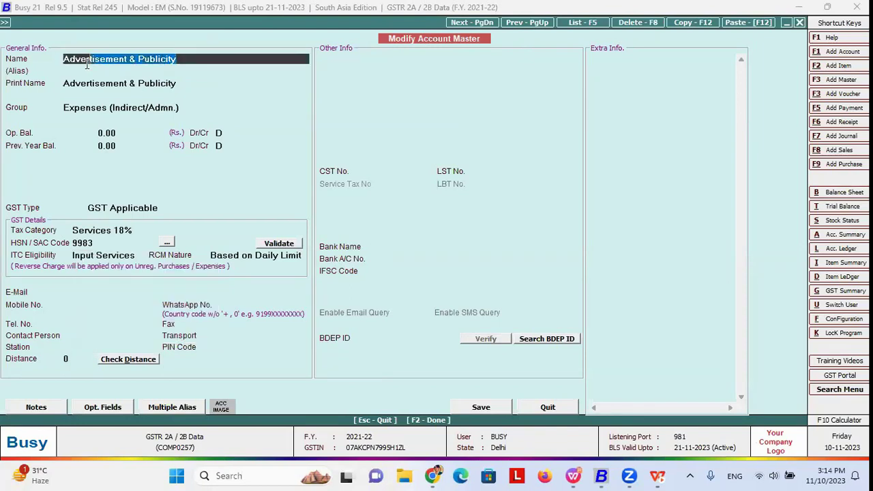
pyautogui.click(135, 257)
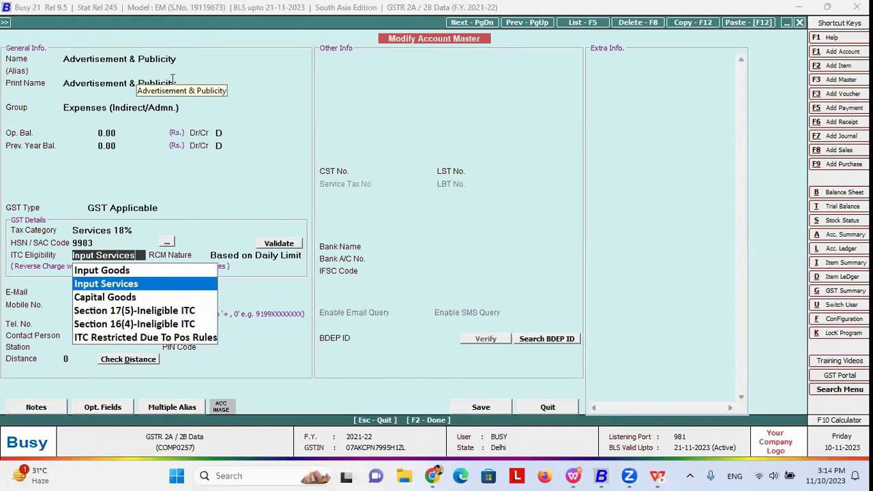
pyautogui.press('Escape')
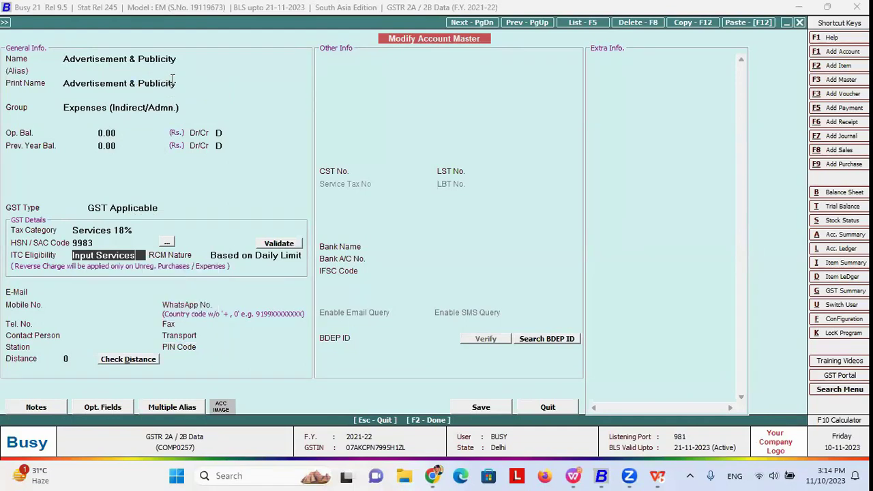
pyautogui.press('Escape')
pyautogui.press('Return')
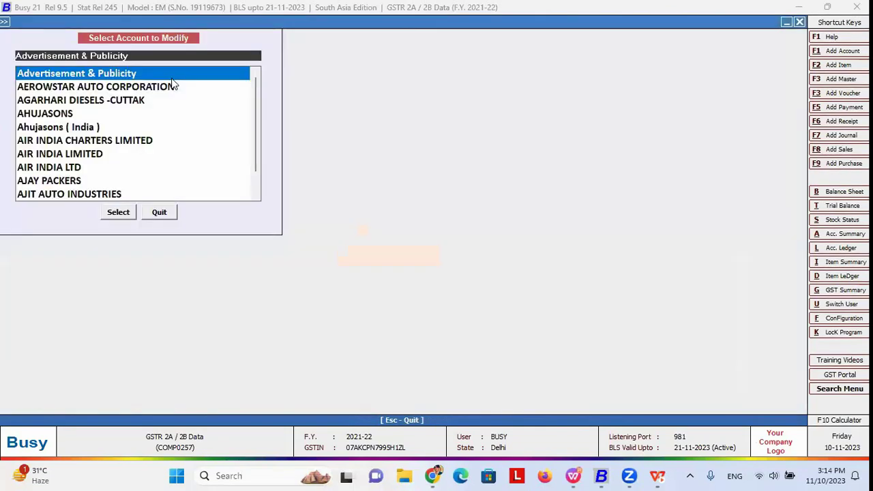
pyautogui.press('Escape')
# - Start a purchase voucher dated 16-02-2022 with number 232, purchase type I/GST-18% and party A TO Z BUSINESS PRODUCTS
pyautogui.press('Right')
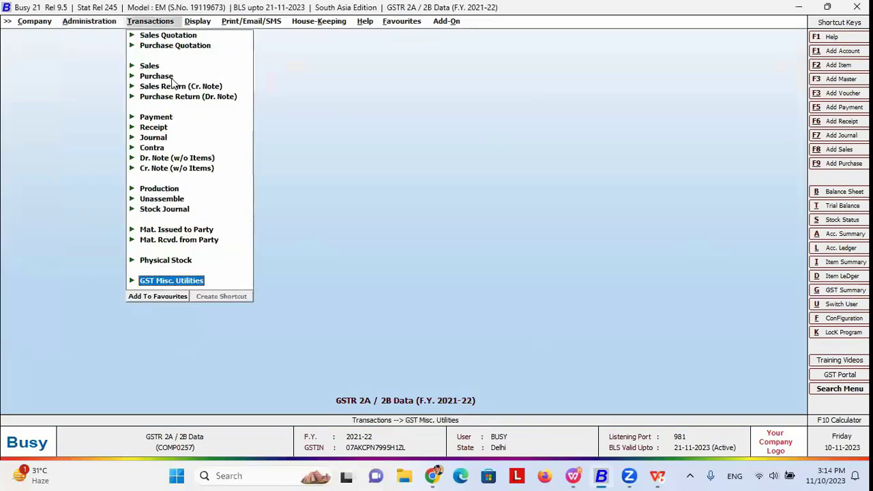
pyautogui.press('Up')
pyautogui.press('Up')
pyautogui.press('Up')
pyautogui.press('Up')
pyautogui.press('Up')
pyautogui.press('Up')
pyautogui.press('Up')
pyautogui.press('Up')
pyautogui.press('Up')
pyautogui.press('Up')
pyautogui.press('Up')
pyautogui.press('Up')
pyautogui.press('Up')
pyautogui.press('Up')
pyautogui.press('Up')
pyautogui.press('Return')
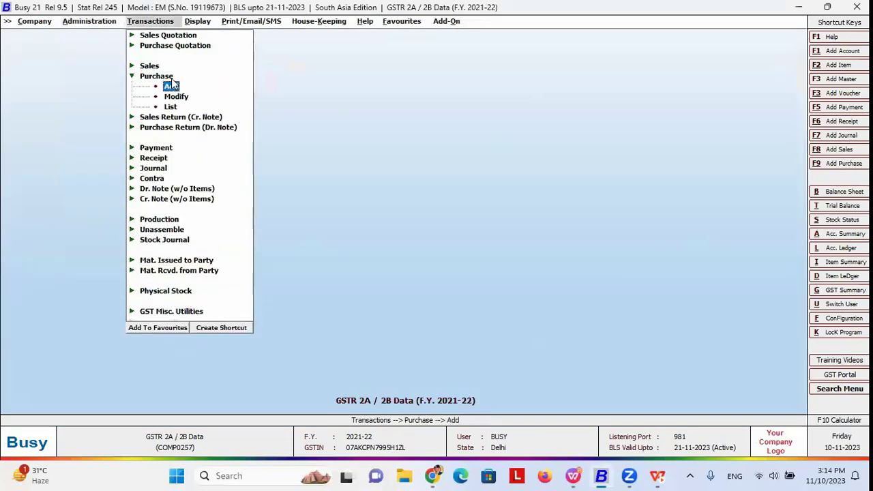
pyautogui.press('Return')
pyautogui.press('Return')
pyautogui.press('Return')
pyautogui.write('232')
pyautogui.press('Return')
pyautogui.press('Return')
pyautogui.press('Return')
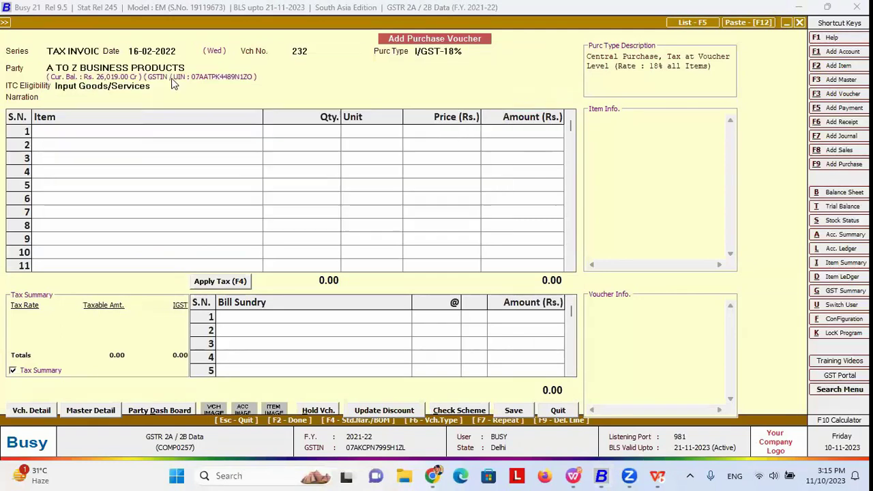
# - Set the purchase voucher's ITC Eligibility to Input Services
pyautogui.press('Return')
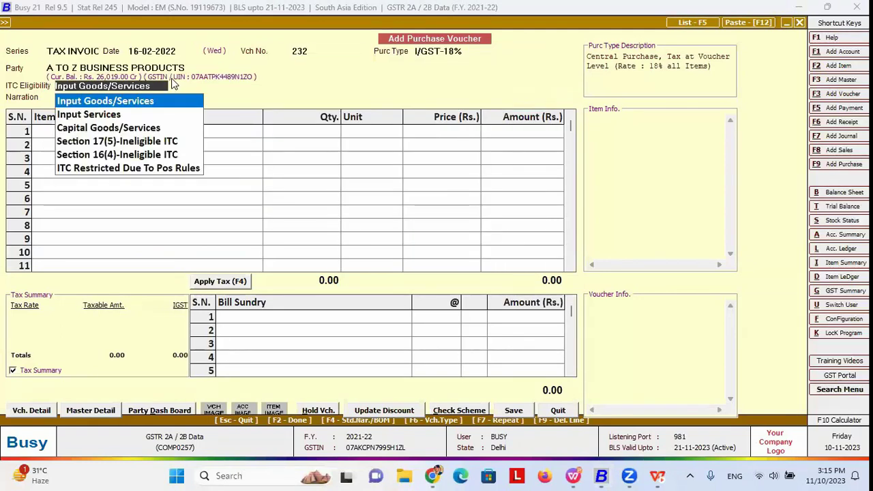
pyautogui.press('Down')
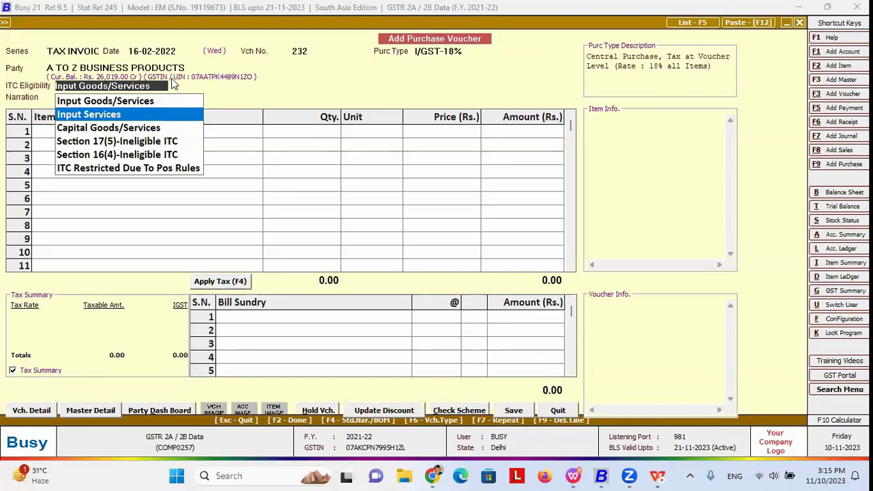
pyautogui.press('Down')
pyautogui.press('Up')
pyautogui.press('Up')
pyautogui.press('Down')
pyautogui.click(62, 115)
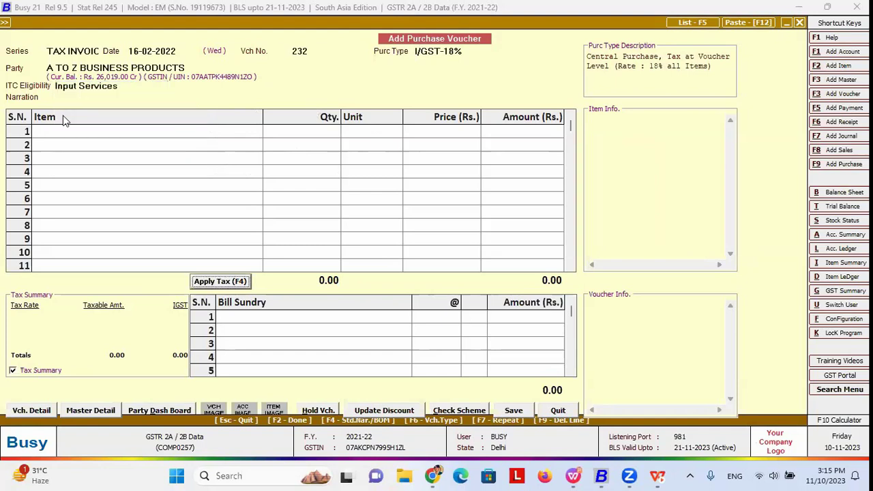
# - Review the remaining ITC Eligibility choices down to ITC Restricted Due To Pos Rules and quit the purchase voucher without saving
pyautogui.click(129, 89)
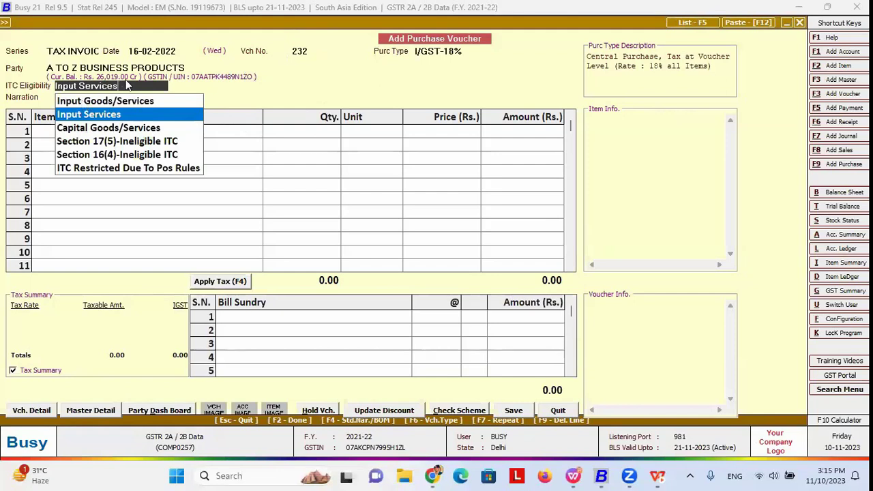
pyautogui.press('Down')
pyautogui.press('Down')
pyautogui.press('Down')
pyautogui.press('Down')
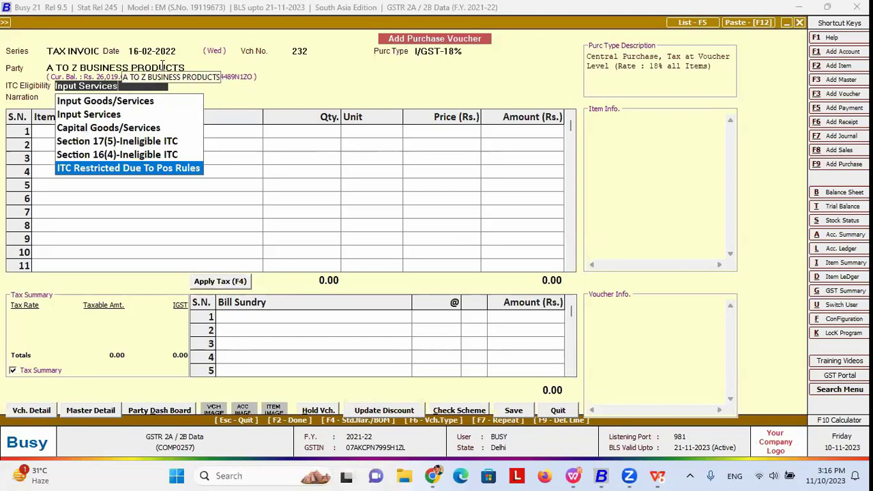
pyautogui.press('Escape')
pyautogui.press('Escape')
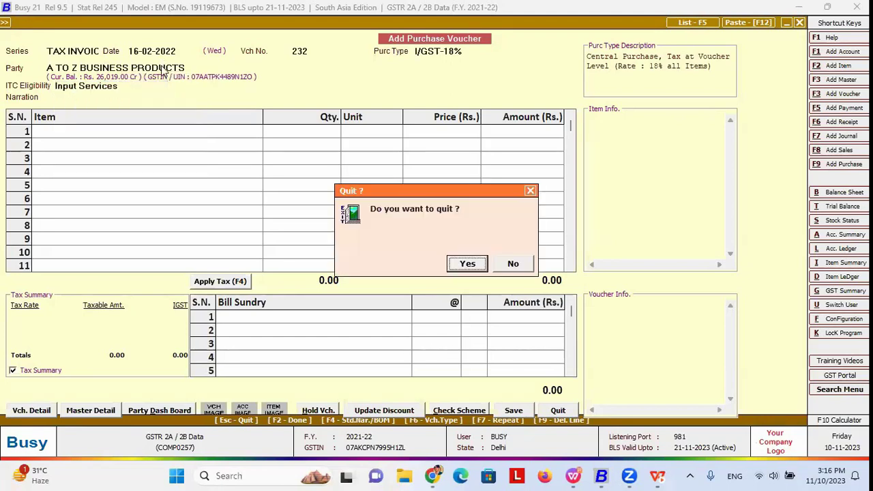
pyautogui.press('y')
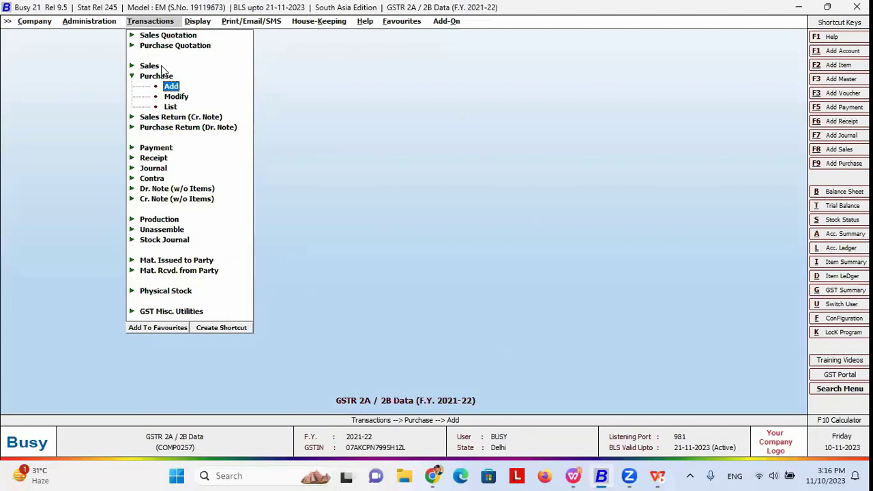
pyautogui.press('Down')
pyautogui.press('Down')
pyautogui.press('j')
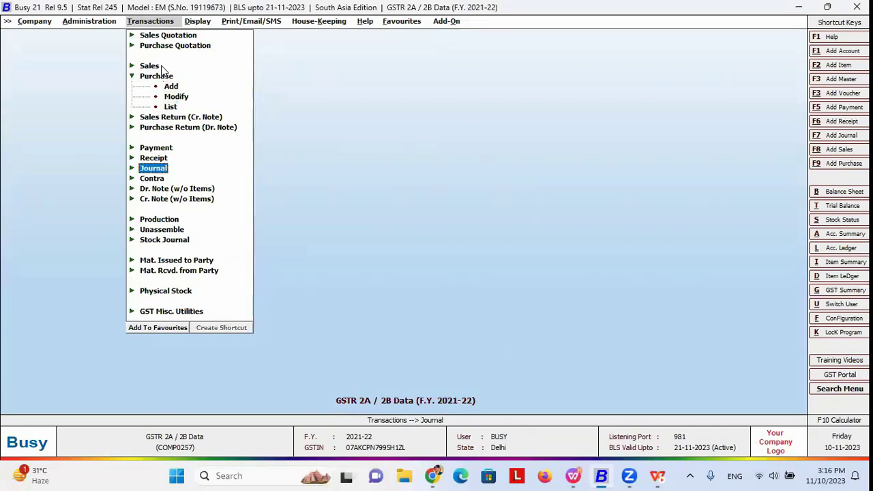
pyautogui.press('Down')
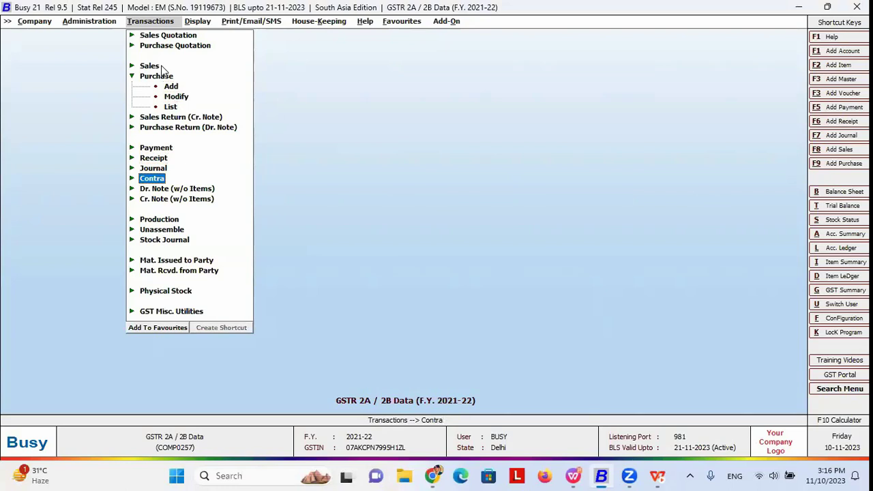
# - Open the company's GST / VAT configuration from the Features / Options settings
pyautogui.press('Left')
pyautogui.press('Escape')
pyautogui.press('Escape')
pyautogui.press('Down')
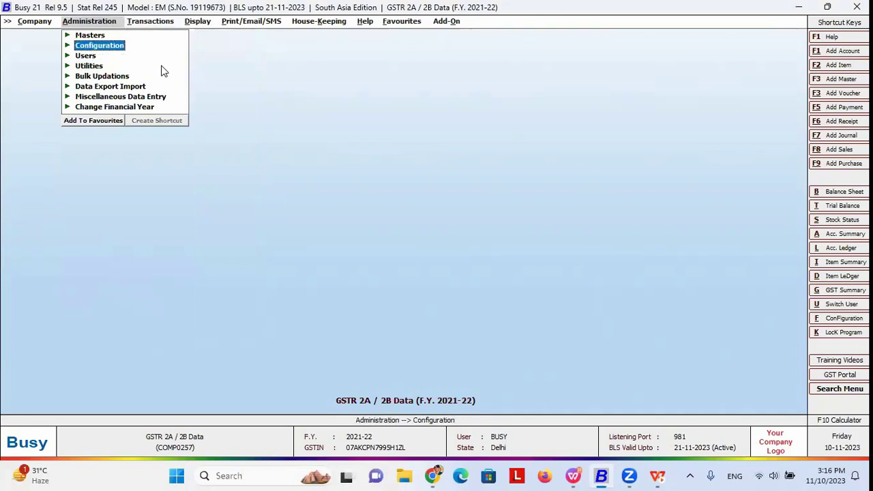
pyautogui.press('Return')
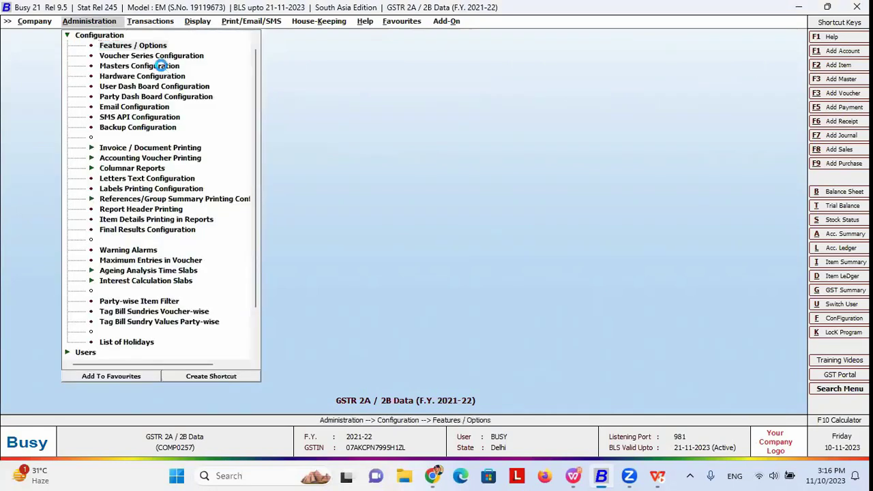
pyautogui.press('Return')
pyautogui.press('Down')
pyautogui.press('Down')
pyautogui.press('Down')
pyautogui.press('Down')
pyautogui.press('Return')
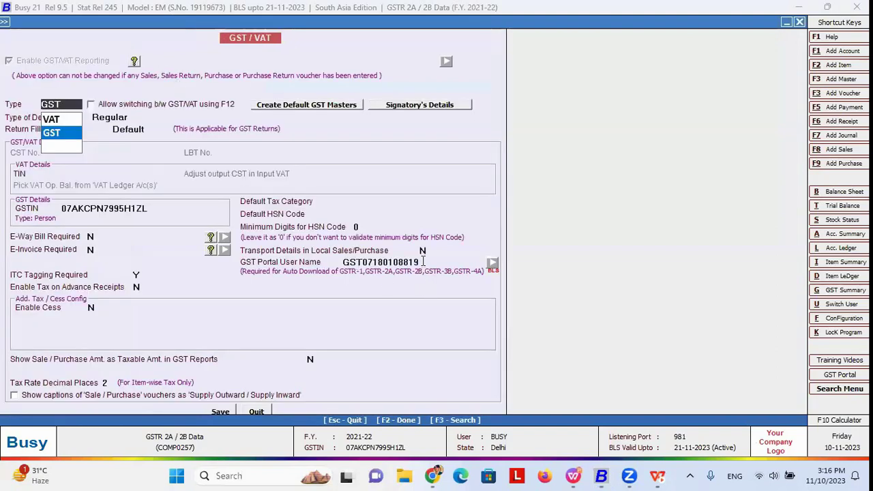
# - Check the GST Portal User Name field required for automatic GSTR downloads and leave the GST / VAT configuration
pyautogui.click(423, 262)
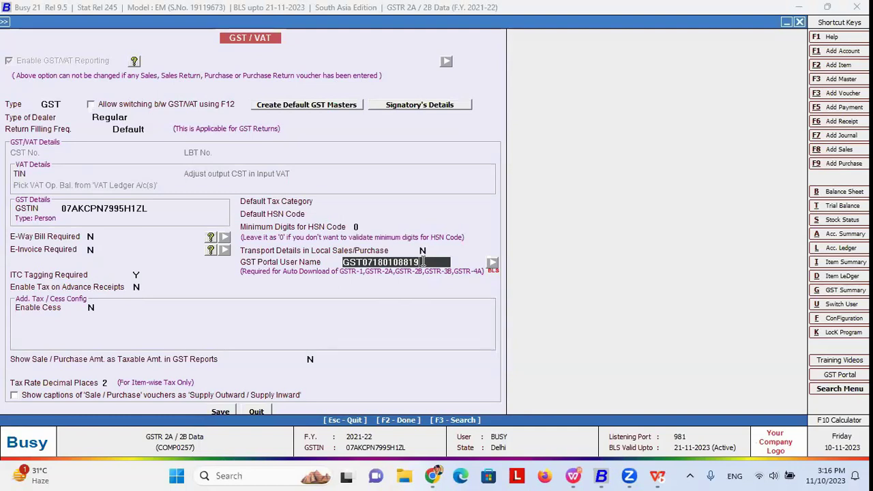
pyautogui.press('Escape')
pyautogui.press('Escape')
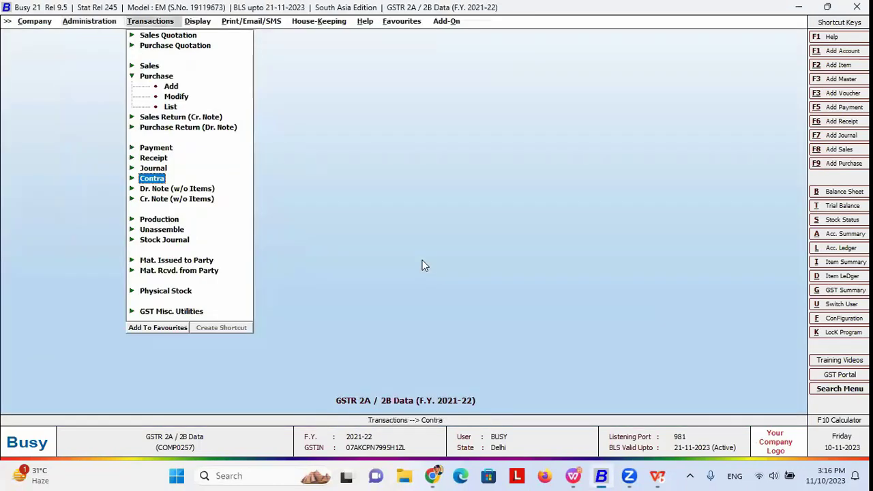
# - Expand the GST Misc. Utilities and look through the available Reconcile GSTR Data options
pyautogui.press('Down')
pyautogui.press('Down')
pyautogui.press('Down')
pyautogui.press('Down')
pyautogui.press('Down')
pyautogui.press('Down')
pyautogui.press('Down')
pyautogui.press('Down')
pyautogui.press('Down')
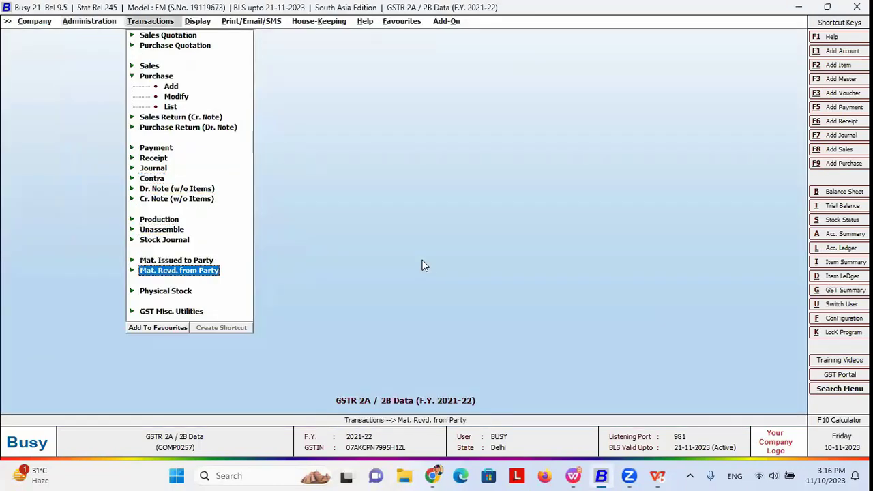
pyautogui.press('Return')
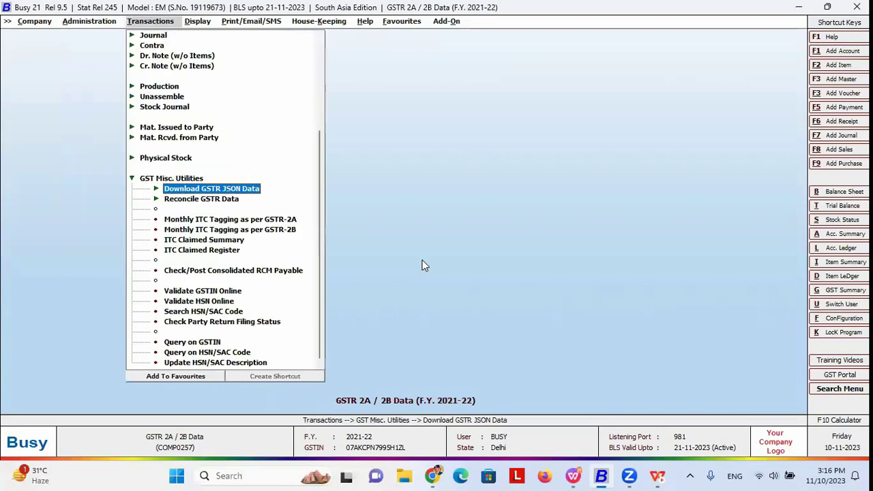
pyautogui.press('Down')
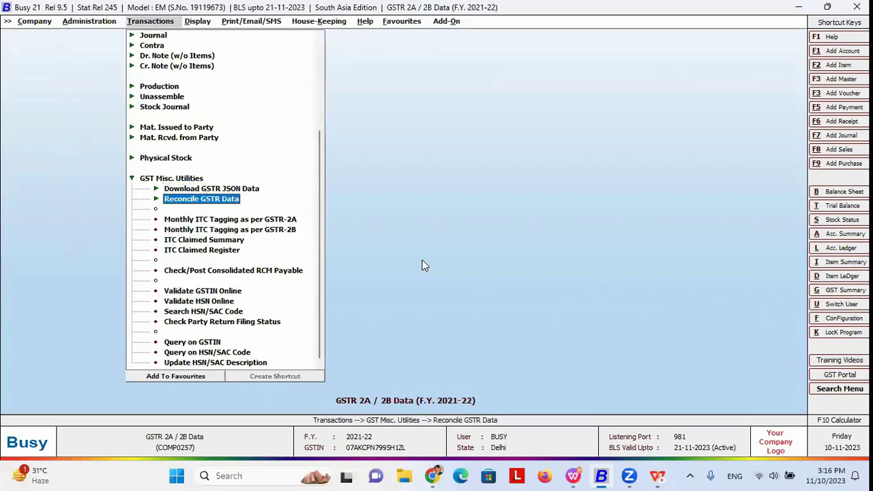
pyautogui.press('Return')
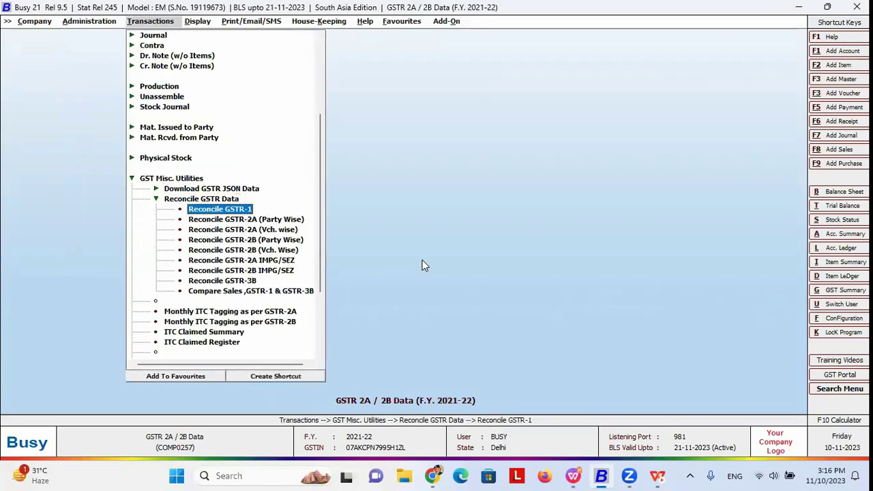
pyautogui.press('Down')
pyautogui.press('Up')
pyautogui.press('Up')
pyautogui.press('Down')
pyautogui.press('Down')
pyautogui.press('Down')
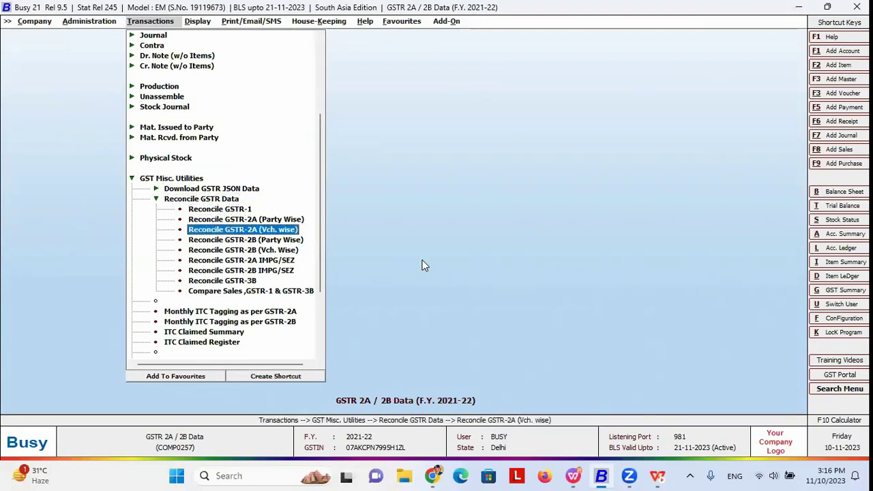
# - Open the GSTR-2A JSON data download, examine the saved status of each month and close it
pyautogui.press('Up')
pyautogui.press('Up')
pyautogui.press('Up')
pyautogui.press('Up')
pyautogui.press('Right')
pyautogui.press('Down')
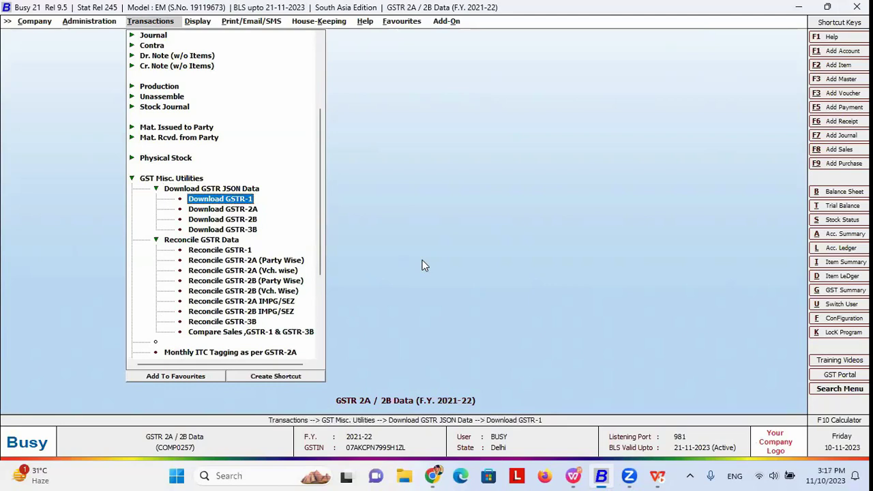
pyautogui.press('Down')
pyautogui.press('Down')
pyautogui.press('Up')
pyautogui.press('Return')
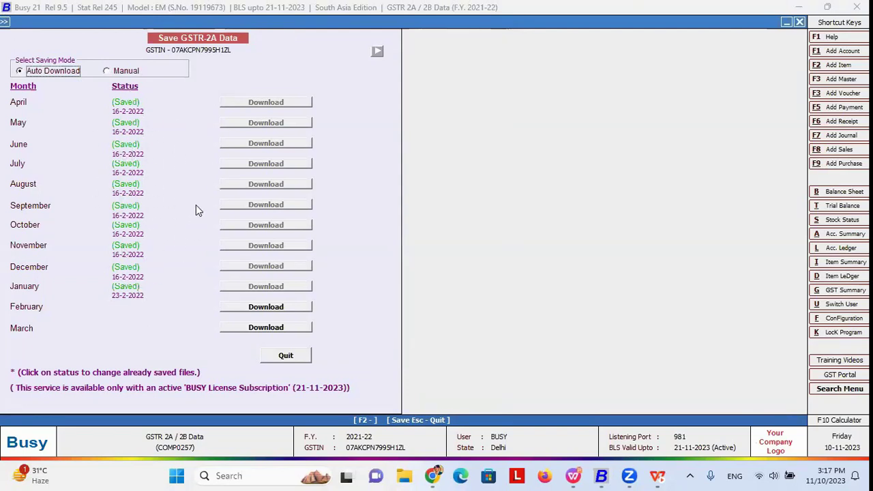
pyautogui.press('Escape')
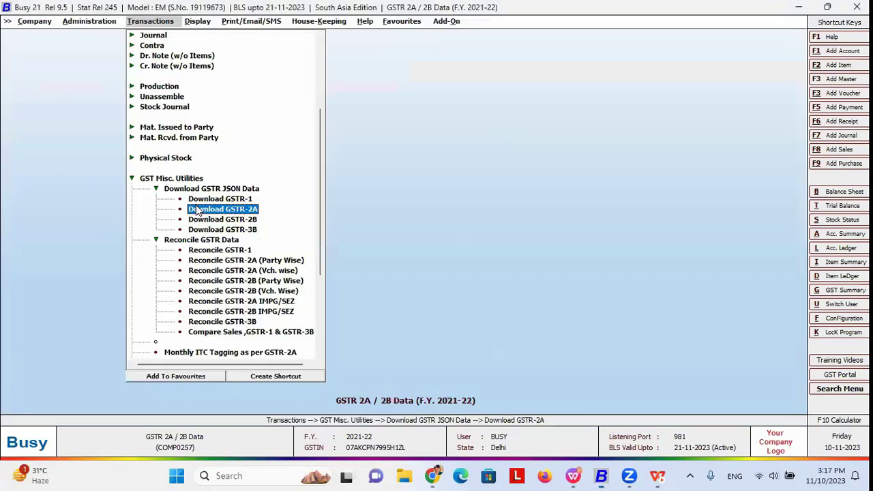
# - Open the voucher-wise GSTR-2A reconciliation and accept the period April to February with GSTR-2A JSON for Current Period Only
pyautogui.doubleClick(258, 271)
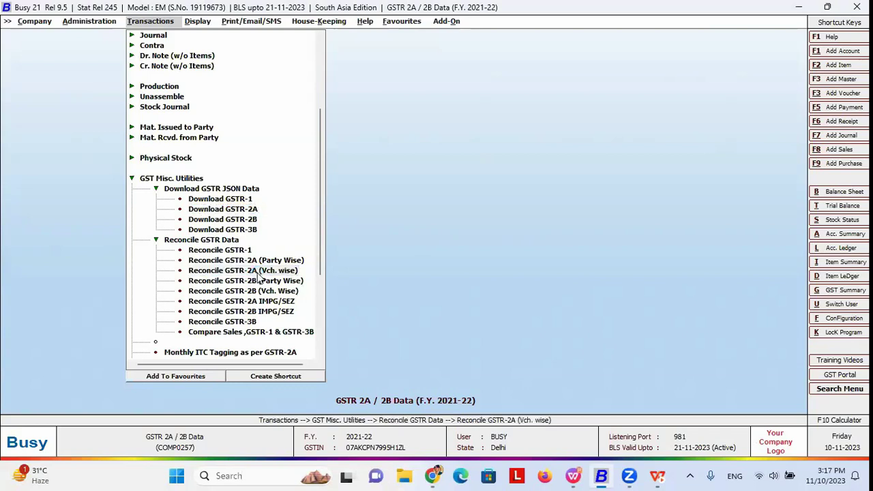
pyautogui.press('Return')
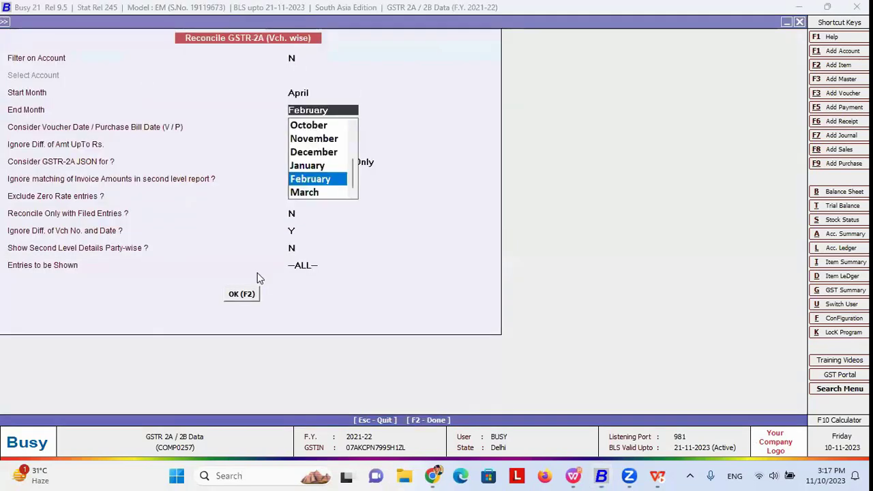
pyautogui.click(313, 93)
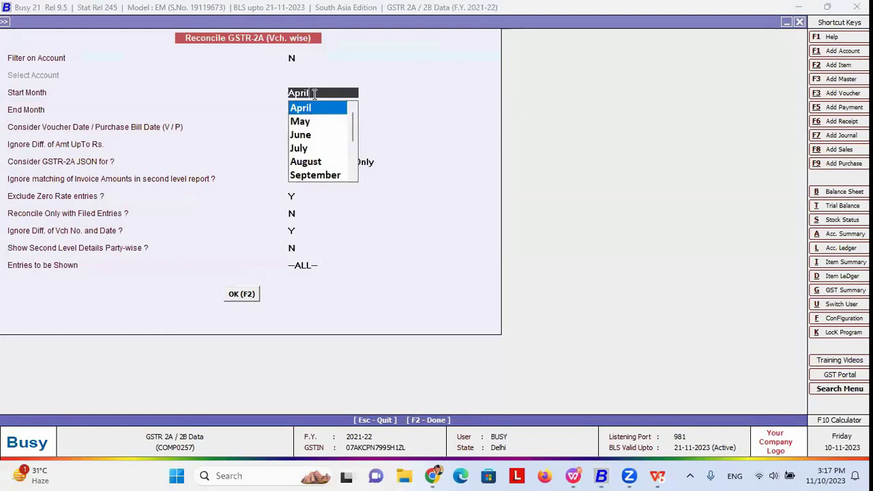
pyautogui.press('Return')
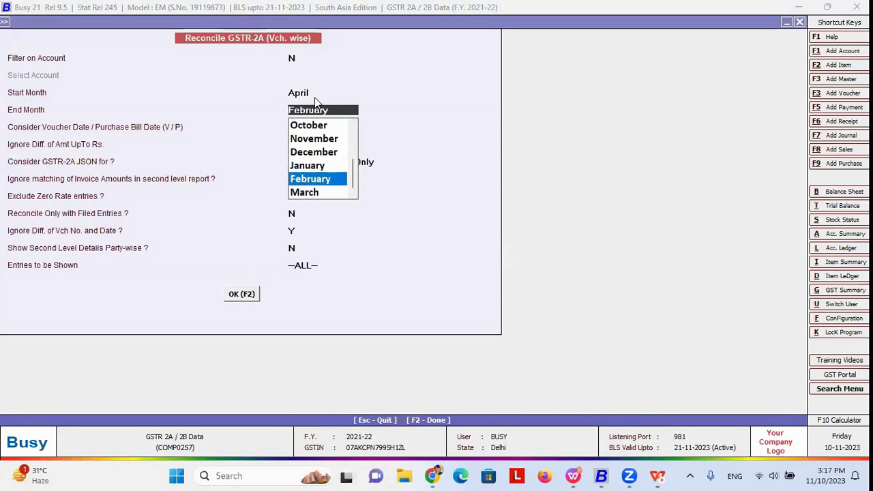
pyautogui.press('Return')
pyautogui.press('Return')
pyautogui.press('Return')
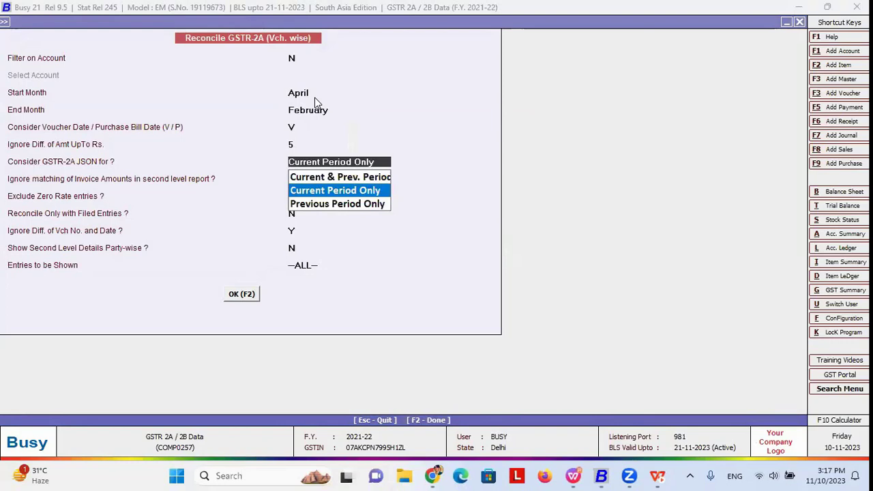
pyautogui.press('Return')
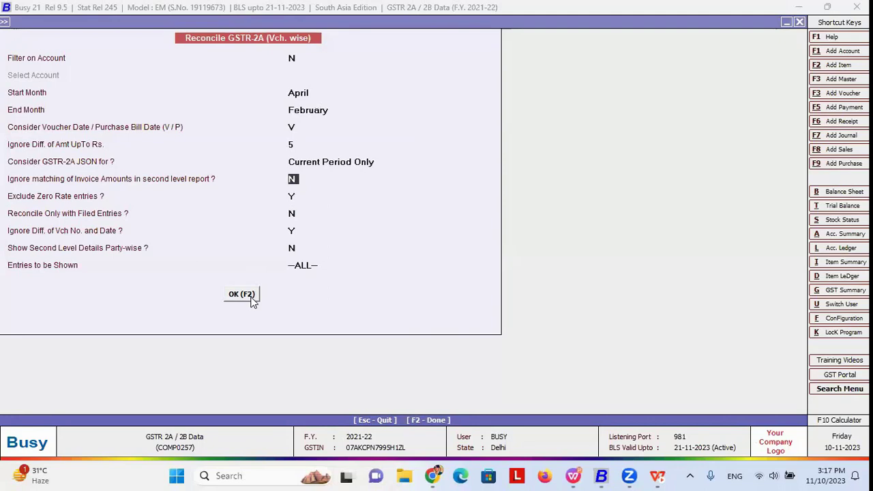
# - Show ALL entries and generate the voucher-wise reconciliation, proceeding without the February GSTR-2A files
pyautogui.click(321, 266)
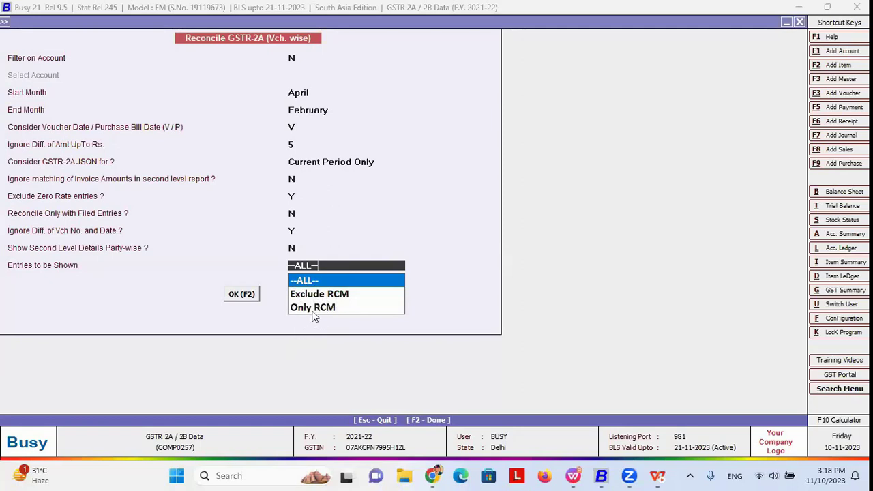
pyautogui.click(306, 279)
pyautogui.click(244, 295)
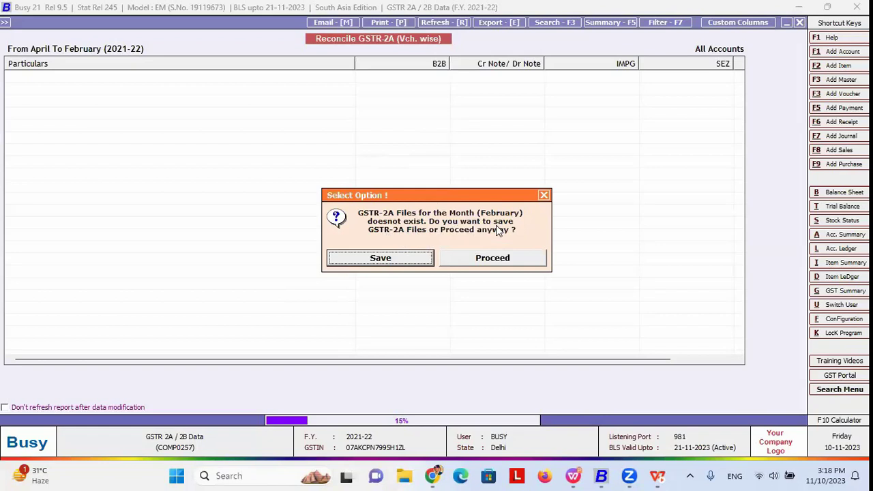
pyautogui.click(491, 258)
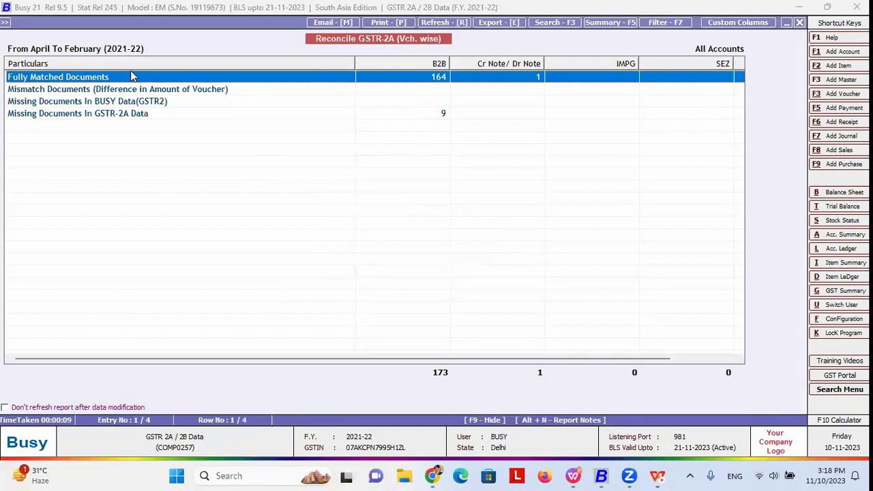
# - View the B2B Fully Matched Documents, widen the Filing Status column to read it, and leave the voucher-wise reconciliation
pyautogui.doubleClick(335, 79)
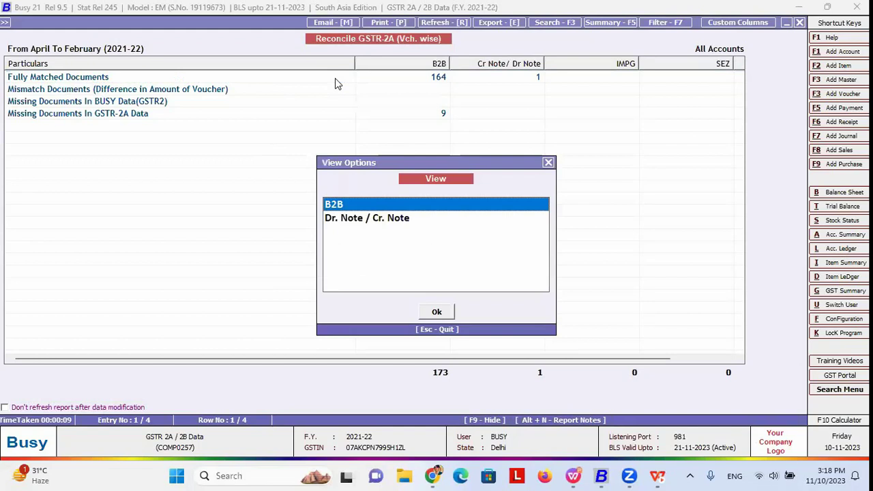
pyautogui.press('Return')
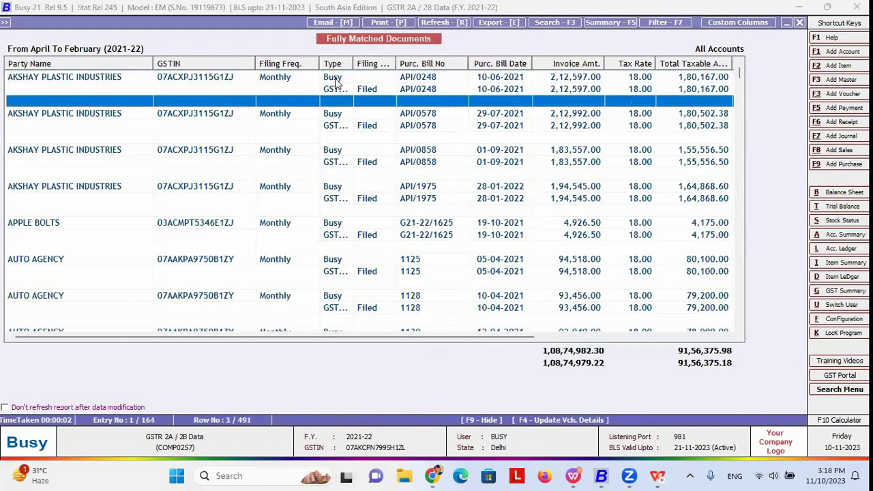
pyautogui.click(382, 89)
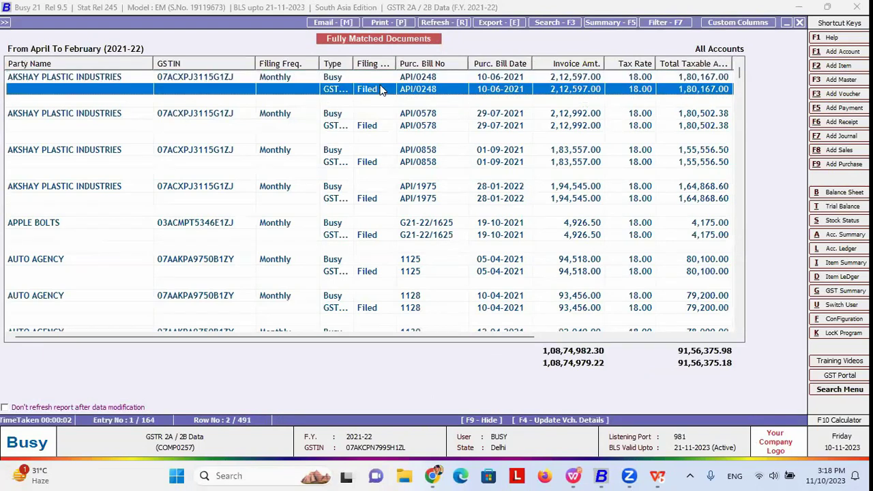
pyautogui.moveTo(398, 63); pyautogui.dragTo(422, 62)
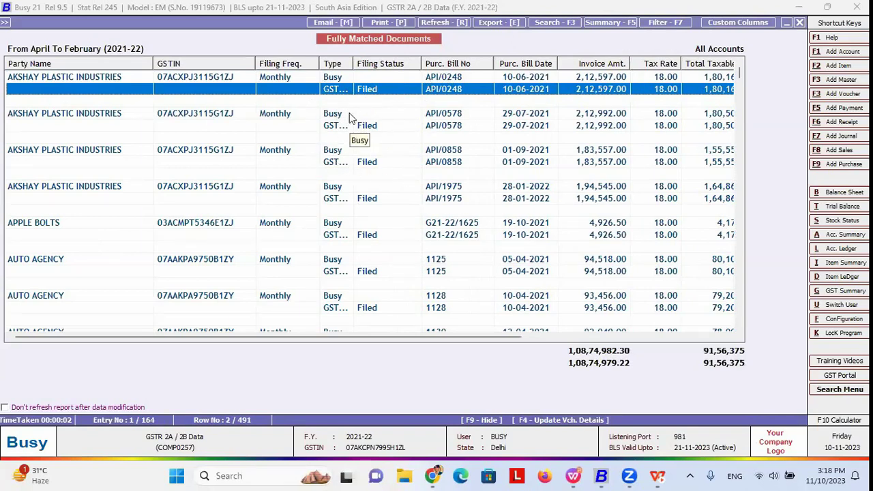
pyautogui.press('Escape')
pyautogui.press('Escape')
pyautogui.press('Escape')
pyautogui.press('Escape')
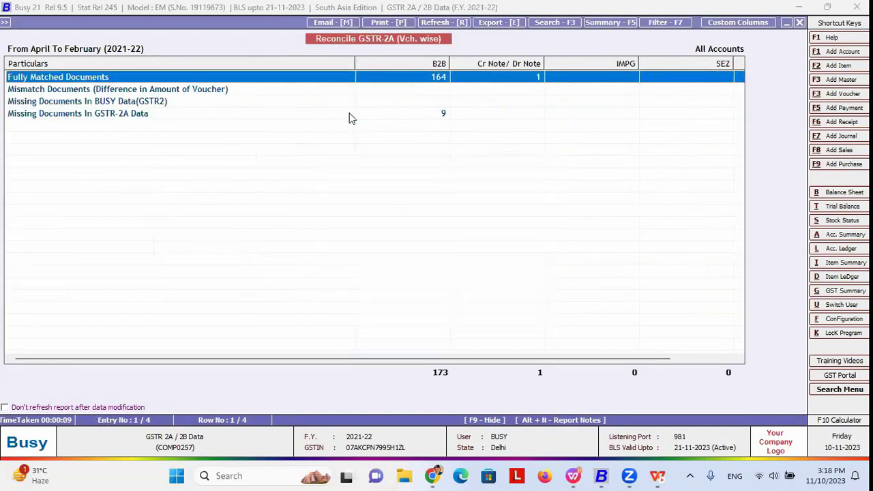
# - Generate the party-wise GSTR-2A reconciliation for April to February with only mismatch parties shown, proceeding without the February files
pyautogui.press('Up')
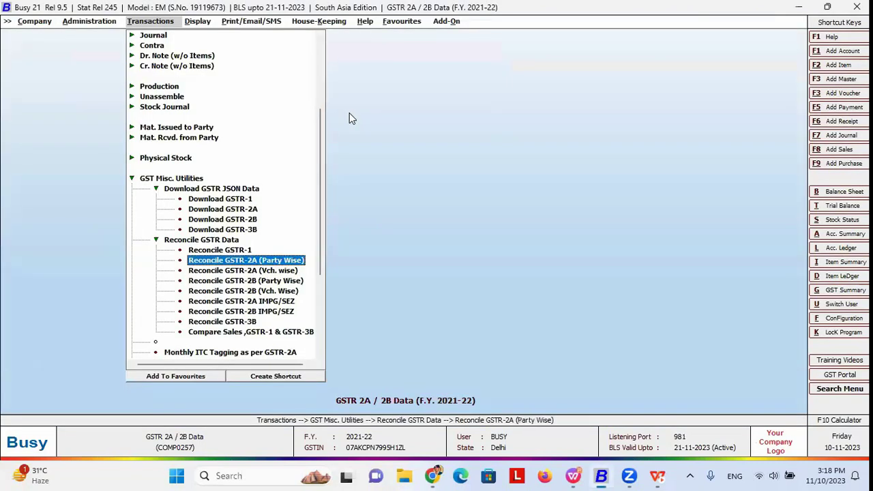
pyautogui.press('Return')
pyautogui.press('Return')
pyautogui.press('Return')
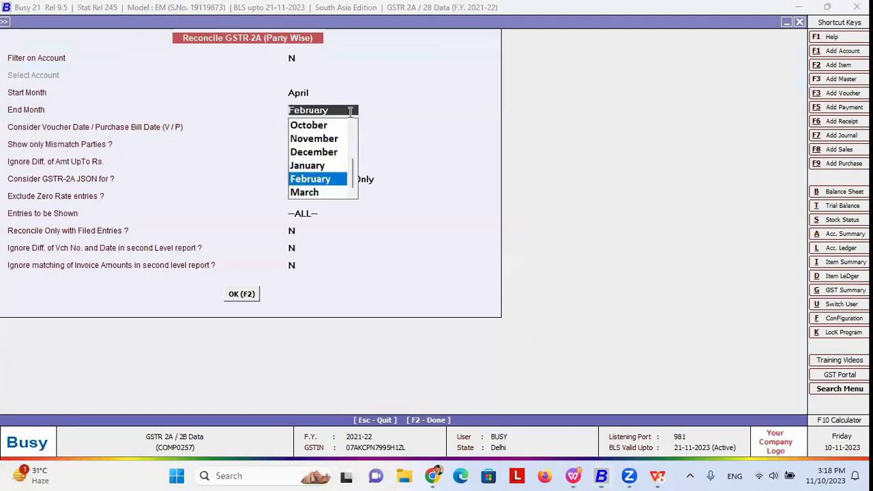
pyautogui.press('Return')
pyautogui.press('Return')
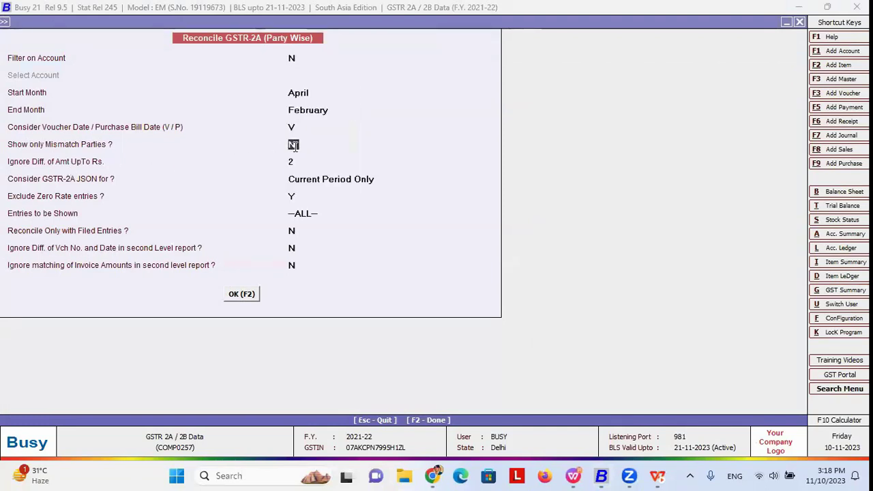
pyautogui.write('Y')
pyautogui.click(253, 295)
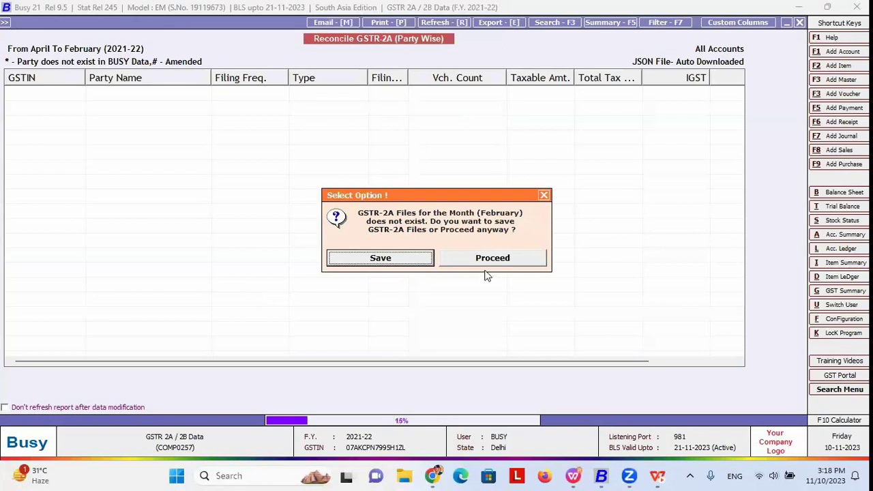
pyautogui.click(500, 257)
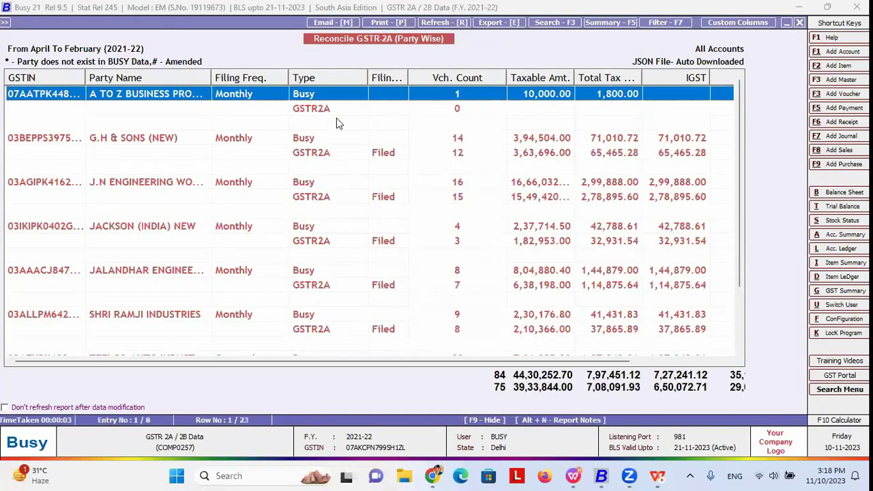
# - Compare the Busy and GSTR2A voucher counts and amounts of the mismatched parties, then close the report and collapse the Reconcile GSTR Data group
pyautogui.press('Down')
pyautogui.press('Down')
pyautogui.press('Down')
pyautogui.press('Down')
pyautogui.press('Down')
pyautogui.press('Down')
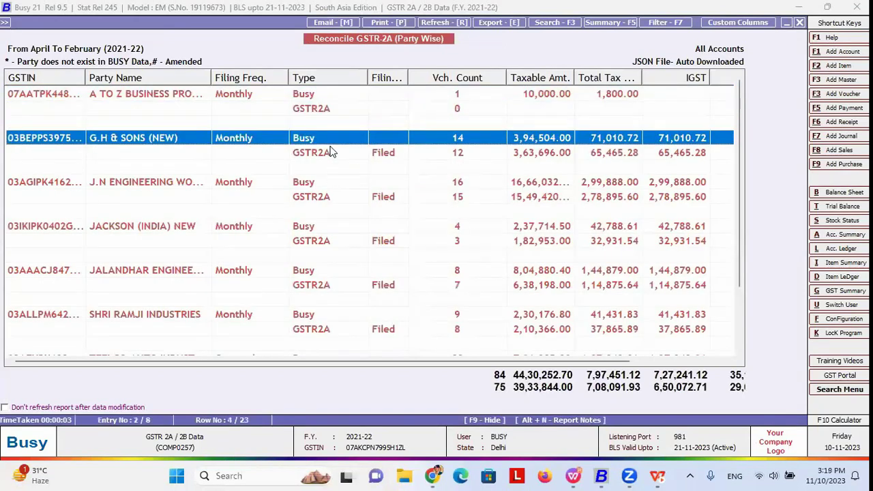
pyautogui.press('Down')
pyautogui.press('Down')
pyautogui.press('Up')
pyautogui.press('Up')
pyautogui.press('Up')
pyautogui.press('Up')
pyautogui.press('Up')
pyautogui.click(455, 154)
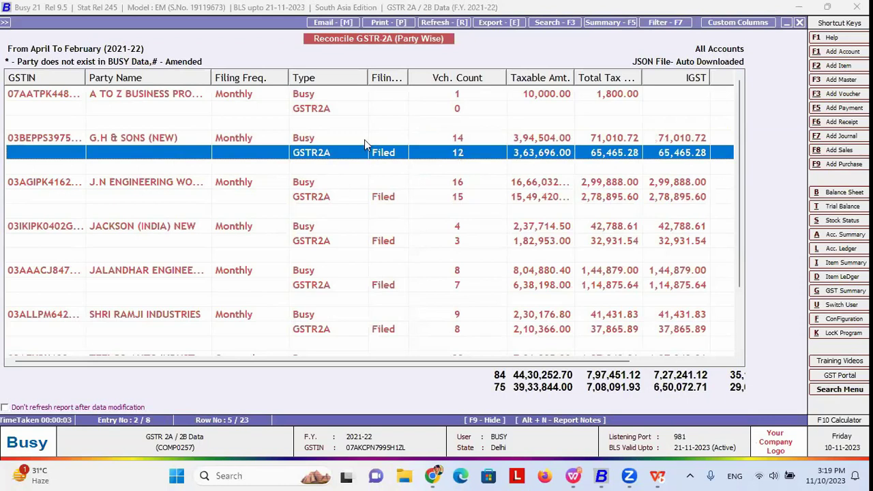
pyautogui.click(401, 172)
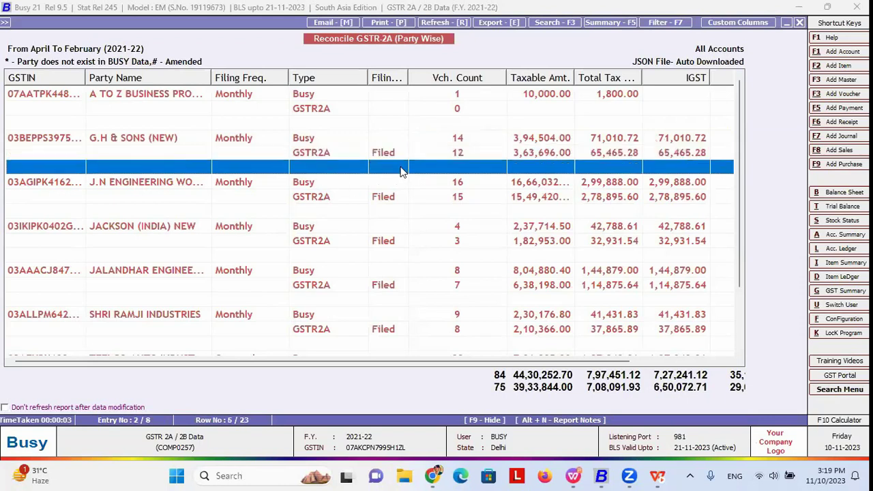
pyautogui.press('Down')
pyautogui.press('Down')
pyautogui.press('Down')
pyautogui.press('Down')
pyautogui.press('Down')
pyautogui.press('Escape')
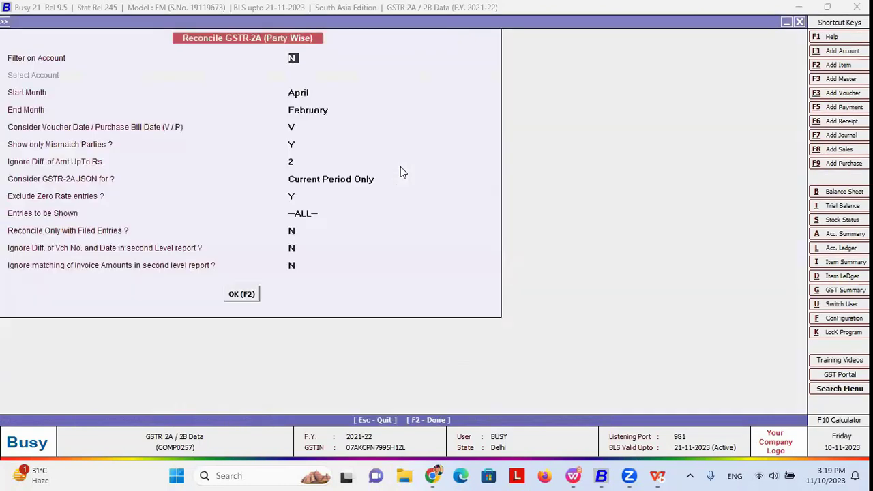
pyautogui.press('Escape')
pyautogui.press('Down')
pyautogui.press('Escape')
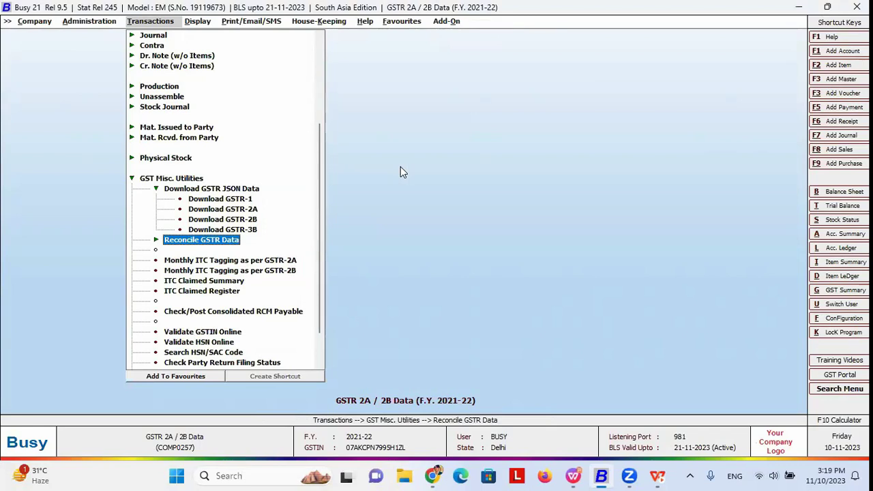
# - Open Monthly ITC Tagging as per GSTR-2A in its Date-Wise form
pyautogui.press('Down')
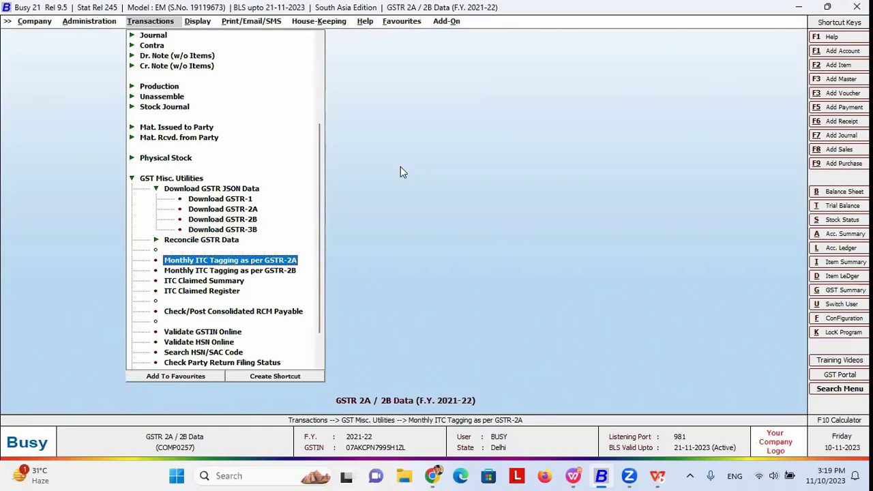
pyautogui.click(285, 270)
pyautogui.press('Up')
pyautogui.press('Return')
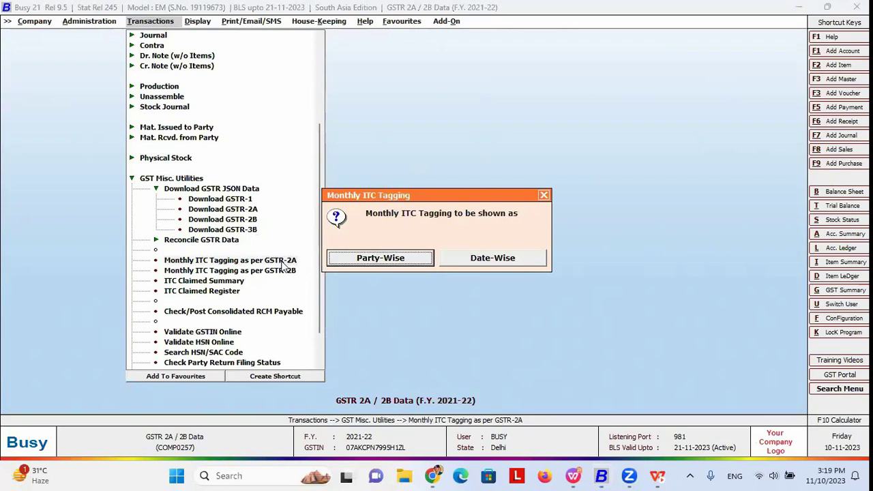
pyautogui.press('Right')
pyautogui.press('Return')
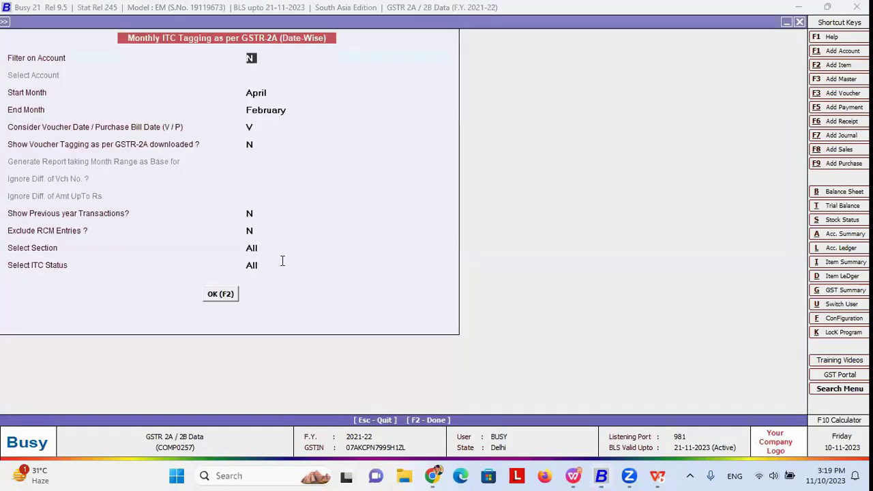
# - Generate the April to February ITC tagging report with GSTR-2A voucher tagging set to Y and the month range As Per GSTR-2A
pyautogui.press('Return')
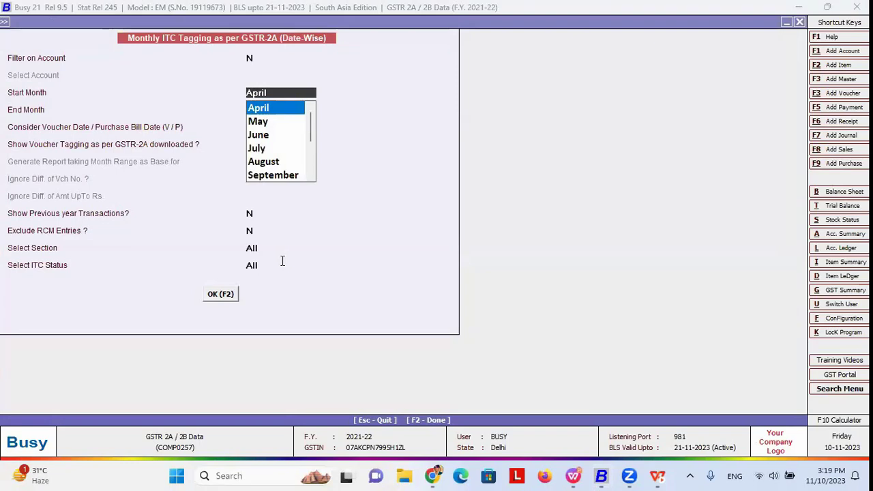
pyautogui.press('Return')
pyautogui.press('Return')
pyautogui.press('Return')
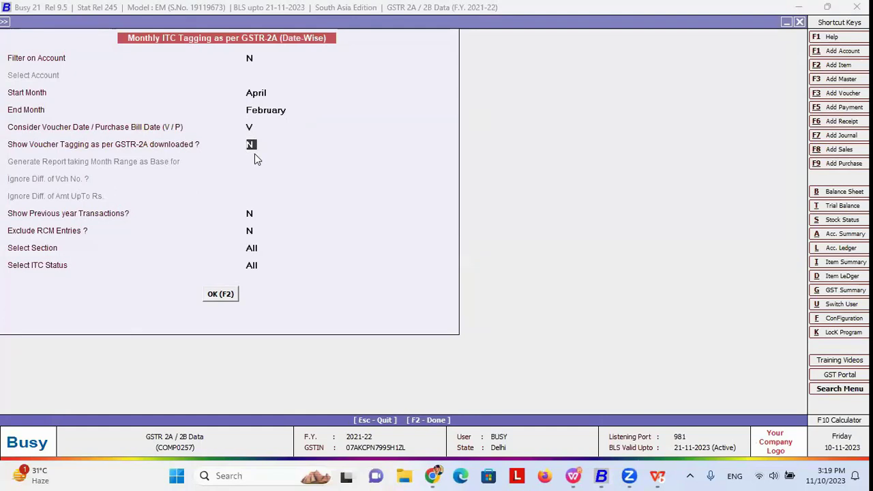
pyautogui.press('y')
pyautogui.press('Return')
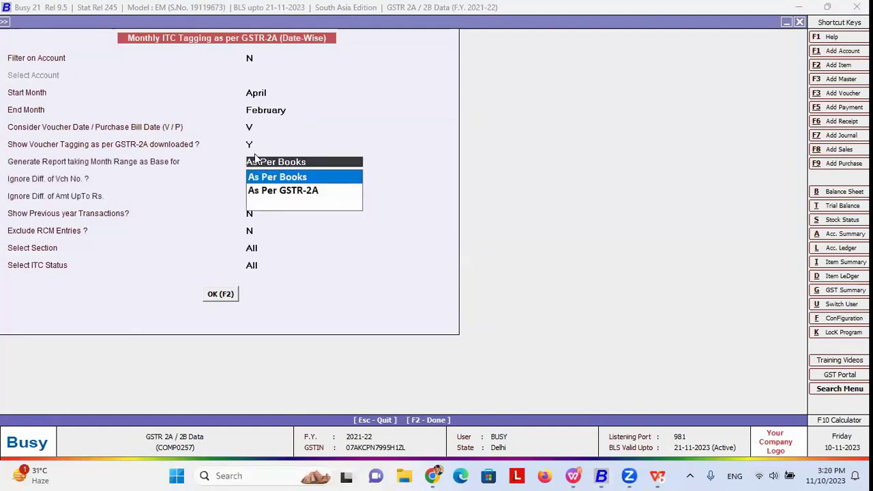
pyautogui.press('Down')
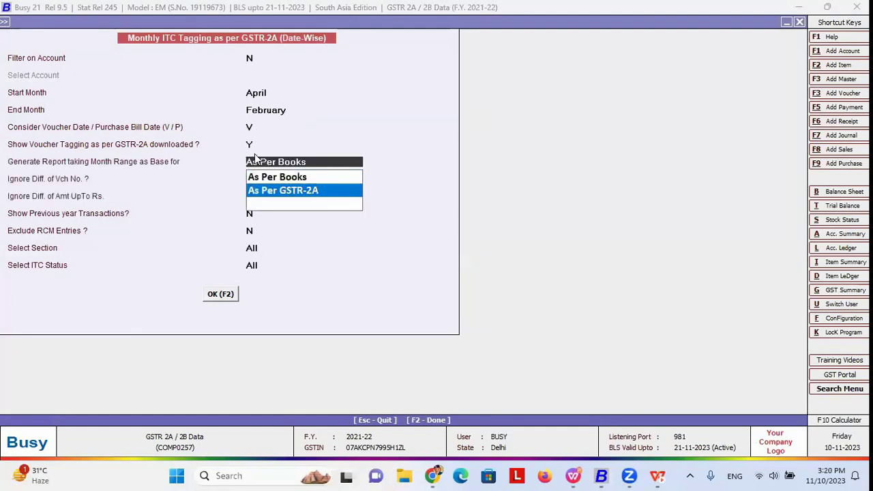
pyautogui.press('Return')
pyautogui.press('Return')
pyautogui.press('Return')
pyautogui.press('Return')
pyautogui.press('Return')
pyautogui.press('Return')
pyautogui.press('Return')
pyautogui.press('Right')
pyautogui.press('Return')
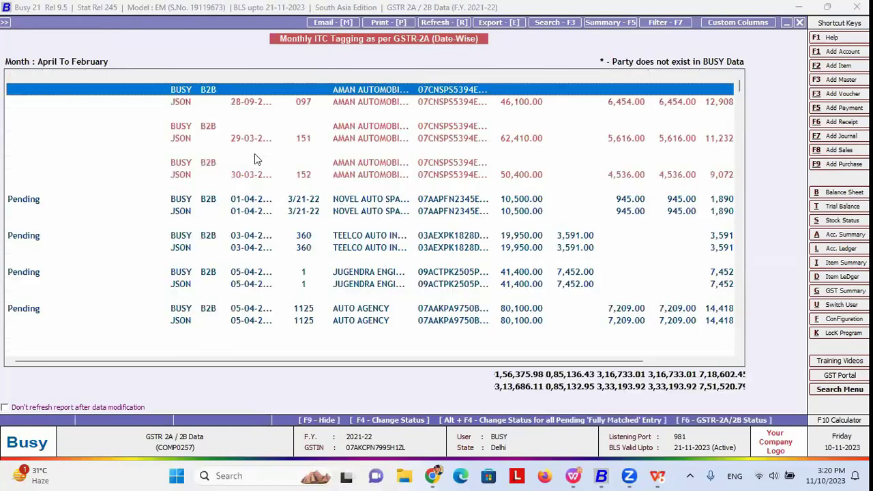
# - Examine the date-wise report's entries that exist only in the JSON data against the matched Pending vouchers
pyautogui.press('Down')
pyautogui.press('Down')
pyautogui.press('Down')
pyautogui.press('Down')
pyautogui.press('Down')
pyautogui.press('Down')
pyautogui.press('Down')
pyautogui.press('Down')
pyautogui.press('Up')
pyautogui.press('Up')
pyautogui.press('Up')
pyautogui.press('Up')
pyautogui.press('Up')
pyautogui.press('Up')
pyautogui.press('Up')
pyautogui.press('Up')
pyautogui.press('Down')
pyautogui.press('Down')
pyautogui.press('Down')
pyautogui.press('Down')
pyautogui.press('Down')
pyautogui.press('Down')
pyautogui.press('Up')
pyautogui.press('Up')
pyautogui.press('Up')
pyautogui.press('Up')
pyautogui.press('Up')
pyautogui.press('Up')
pyautogui.press('Down')
pyautogui.press('Down')
pyautogui.press('Down')
pyautogui.press('Down')
pyautogui.press('Down')
pyautogui.press('Down')
pyautogui.press('Down')
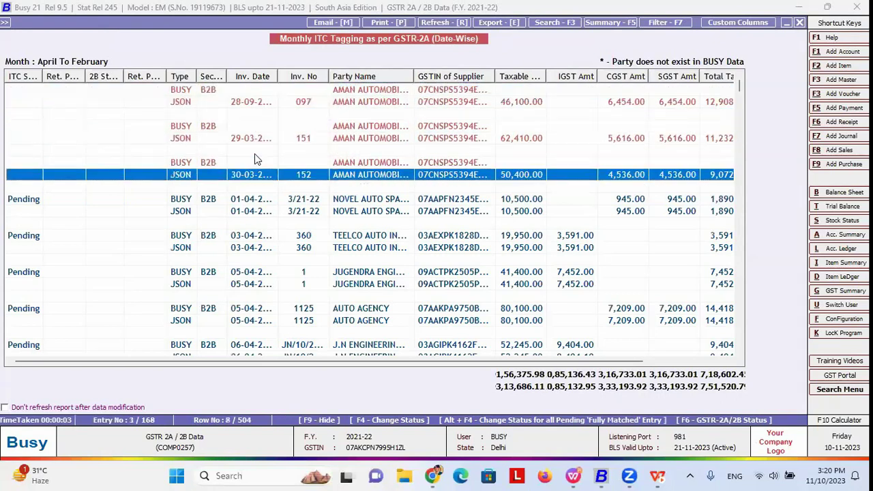
# - Widen the ITC Status column and select the JSON entry of the first Pending voucher, invoice 3/21-22
pyautogui.press('Down')
pyautogui.press('Down')
pyautogui.moveTo(43, 77); pyautogui.dragTo(92, 76)
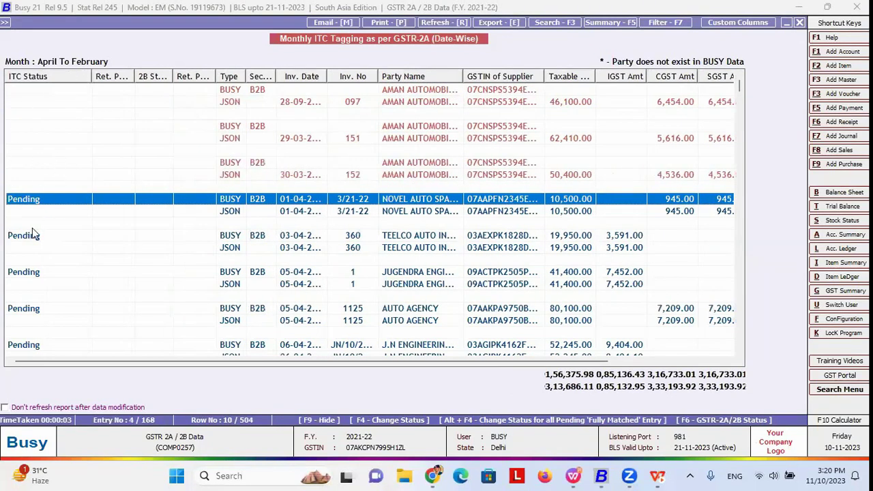
pyautogui.click(268, 213)
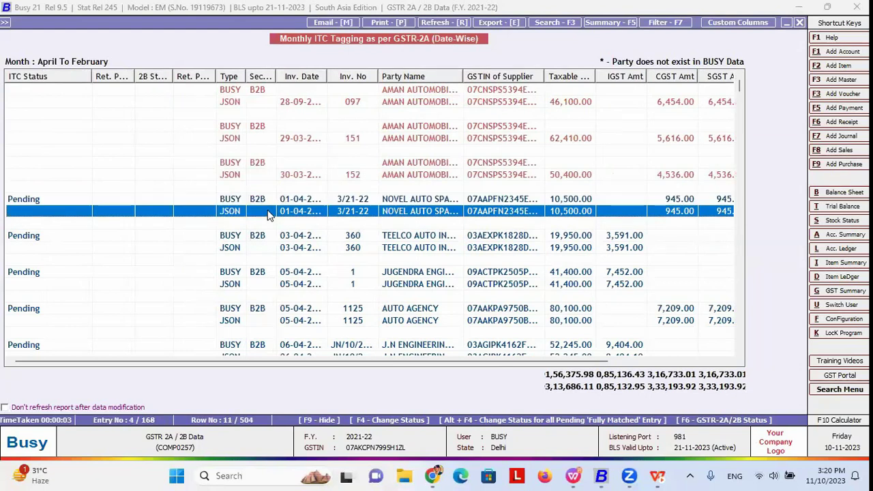
# - Tag the books entry of invoice 3/21-22 as Claimed for return period Feb - 2022, with GSTR-2B status left as Not Required
pyautogui.click(60, 201)
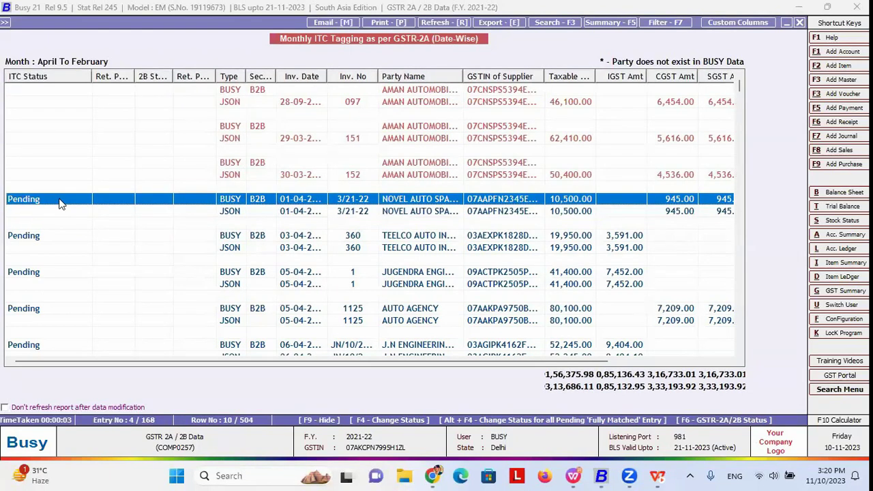
pyautogui.press('F4')
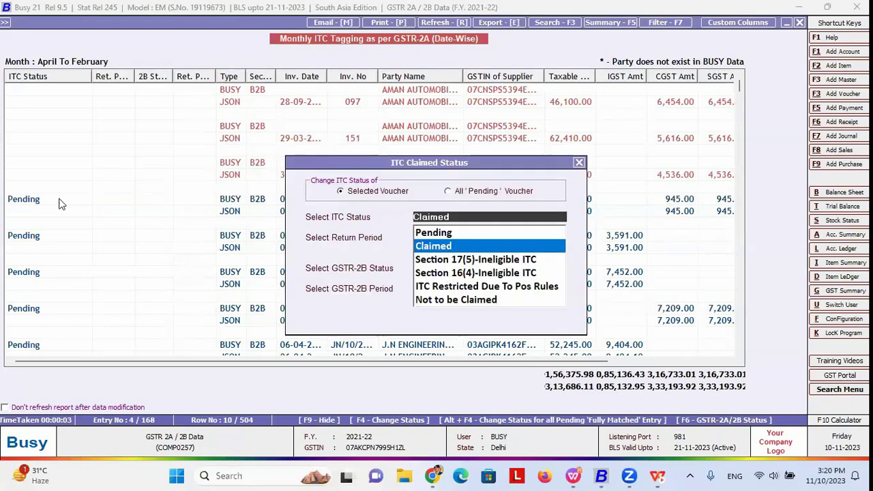
pyautogui.press('Return')
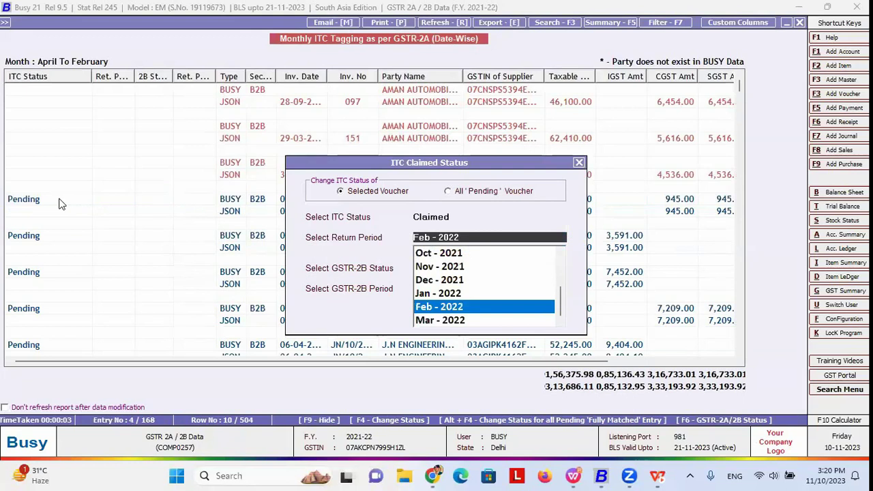
pyautogui.press('Return')
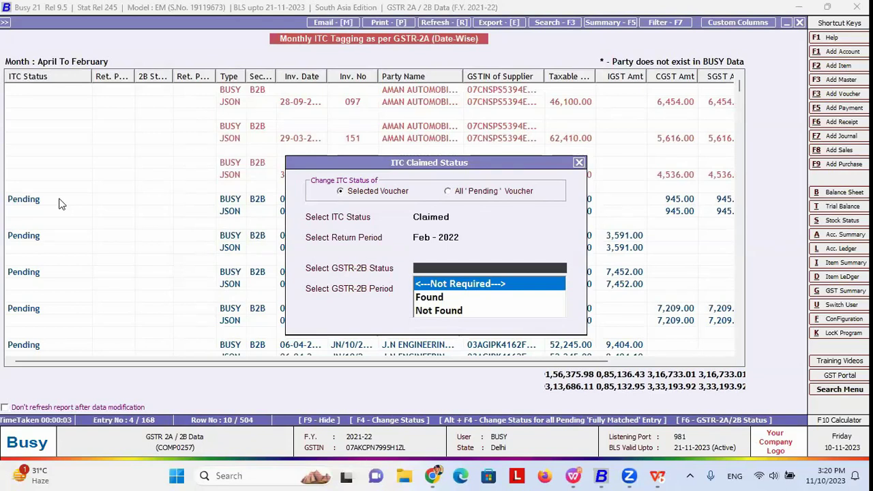
pyautogui.press('Return')
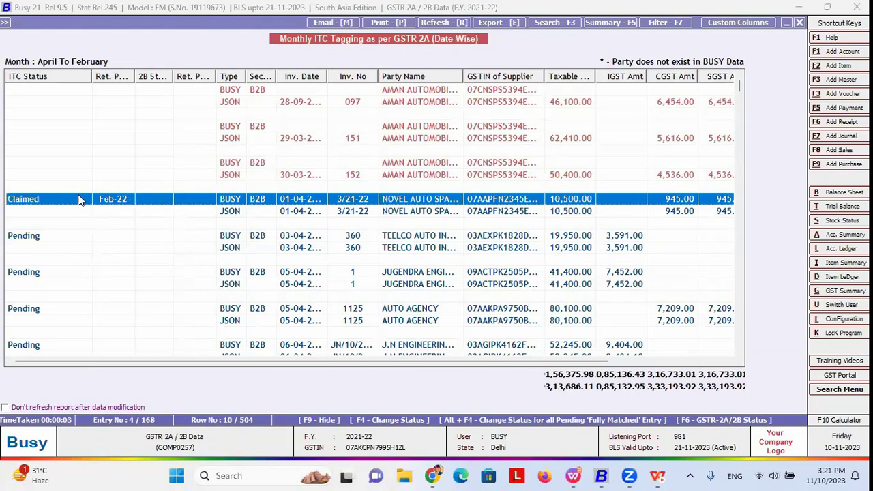
# - Review the GSTR-2A/2B invoice details of invoice 3/21-22 and close the monthly ITC tagging report
pyautogui.doubleClick(87, 206)
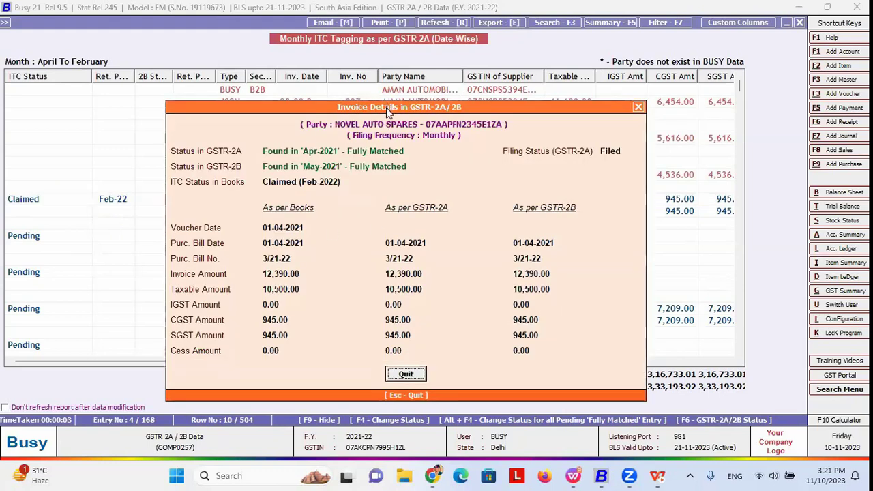
pyautogui.moveTo(387, 107); pyautogui.dragTo(377, 60)
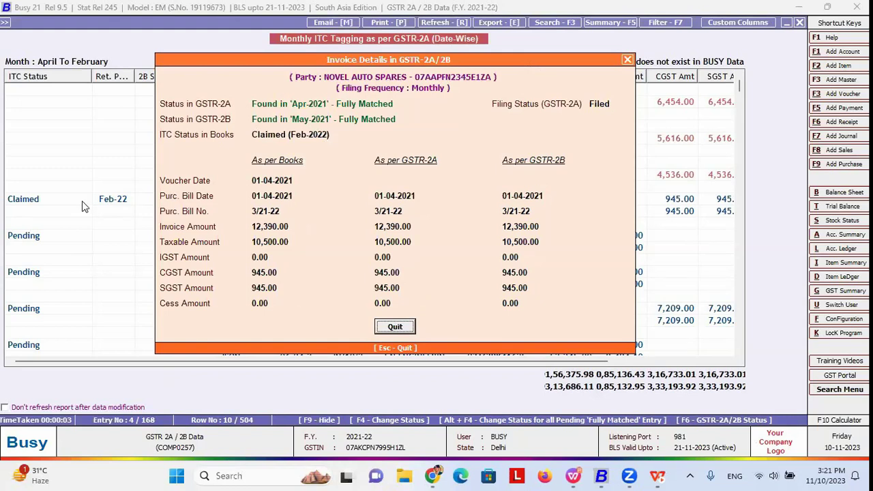
pyautogui.press('Escape')
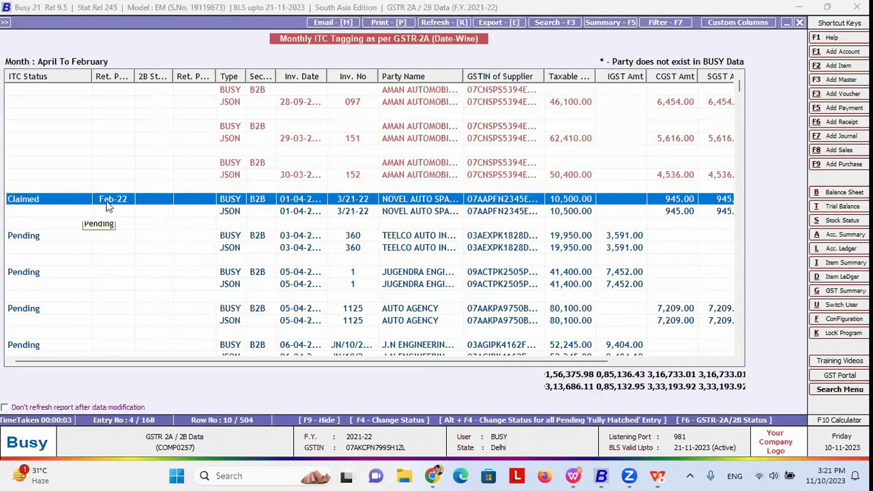
pyautogui.doubleClick(269, 200)
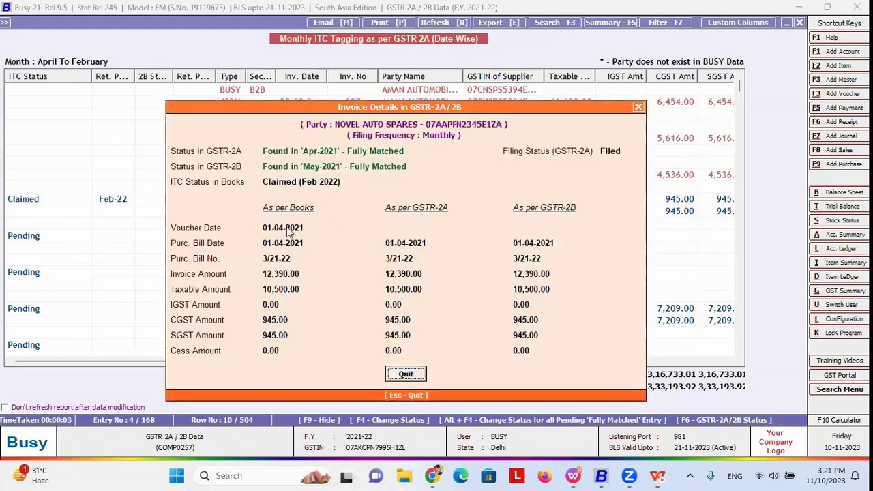
pyautogui.press('Escape')
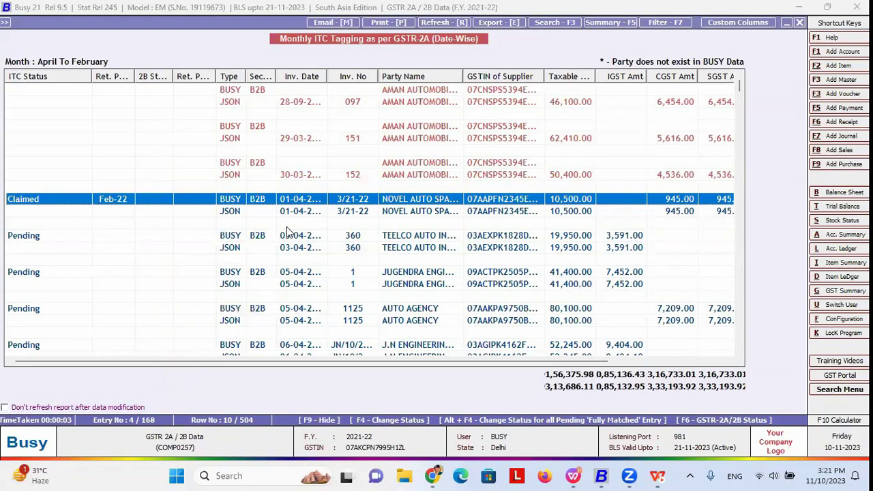
pyautogui.press('Escape')
pyautogui.press('Escape')
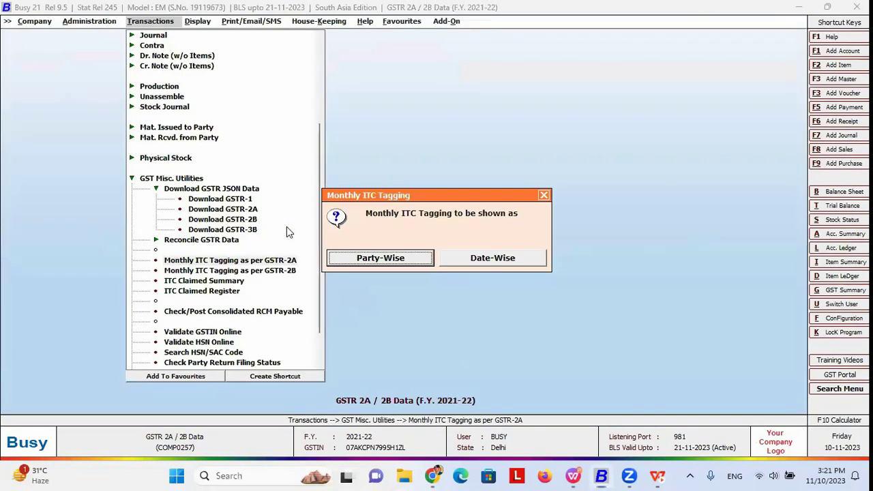
pyautogui.press('Escape')
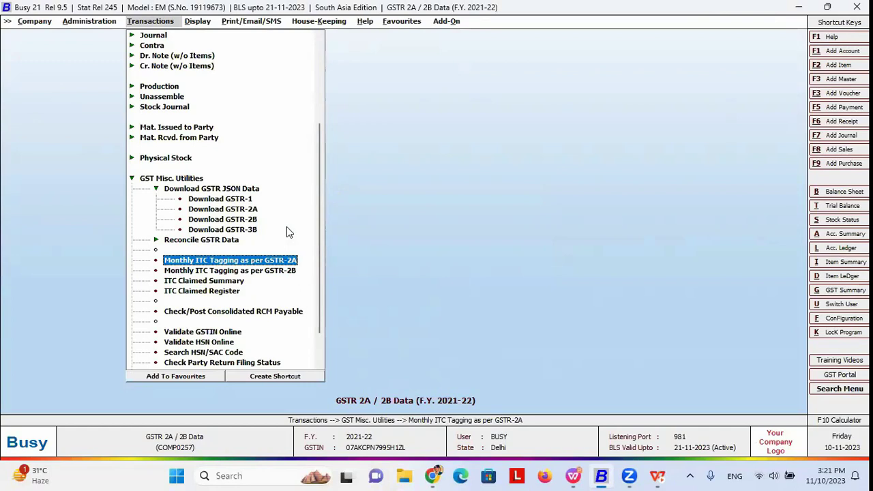
pyautogui.press('Down')
pyautogui.press('Down')
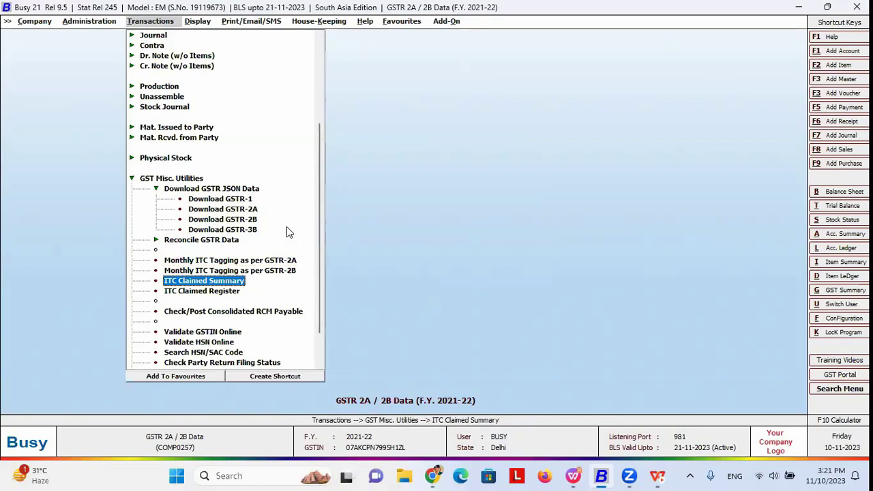
pyautogui.press('Up')
pyautogui.press('Up')
pyautogui.press('Down')
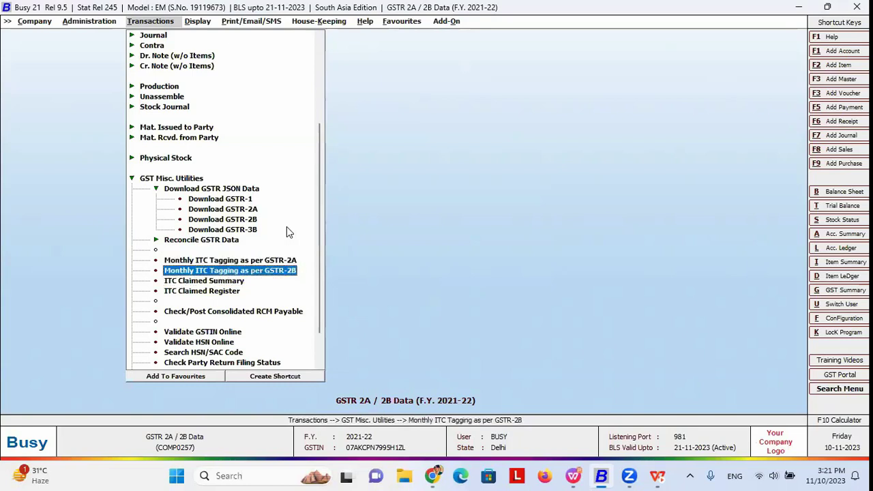
pyautogui.press('Down')
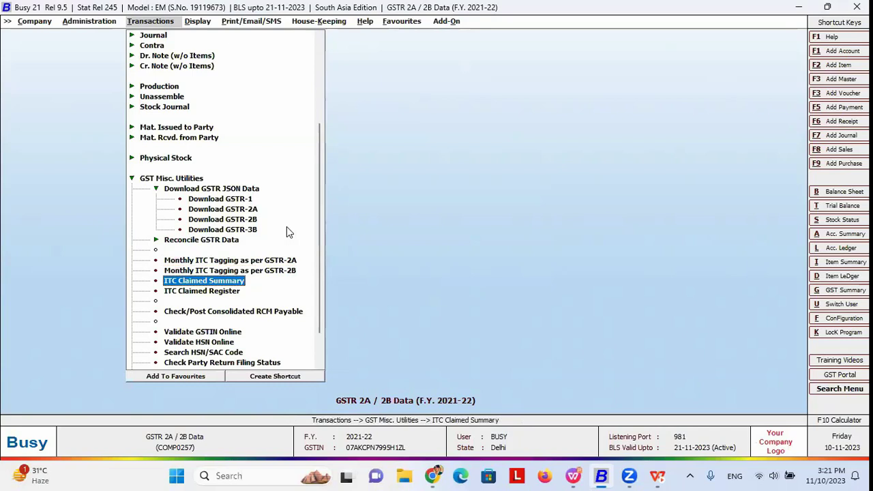
pyautogui.press('Down')
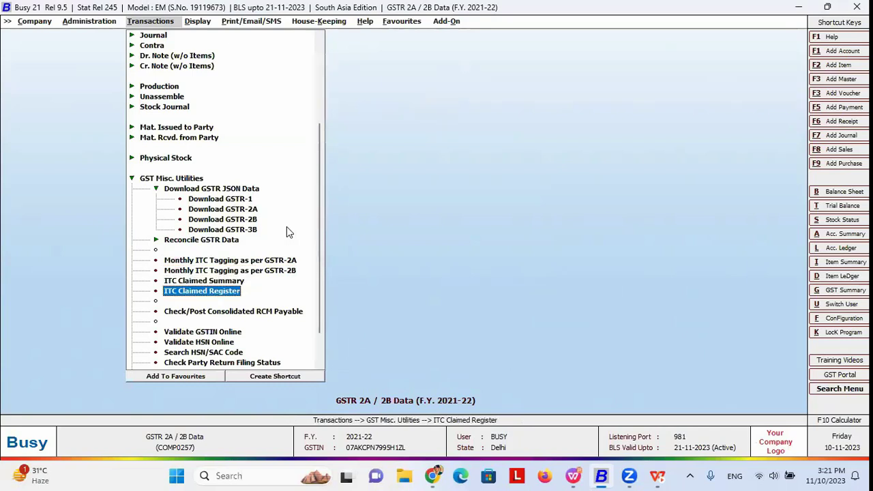
pyautogui.press('Up')
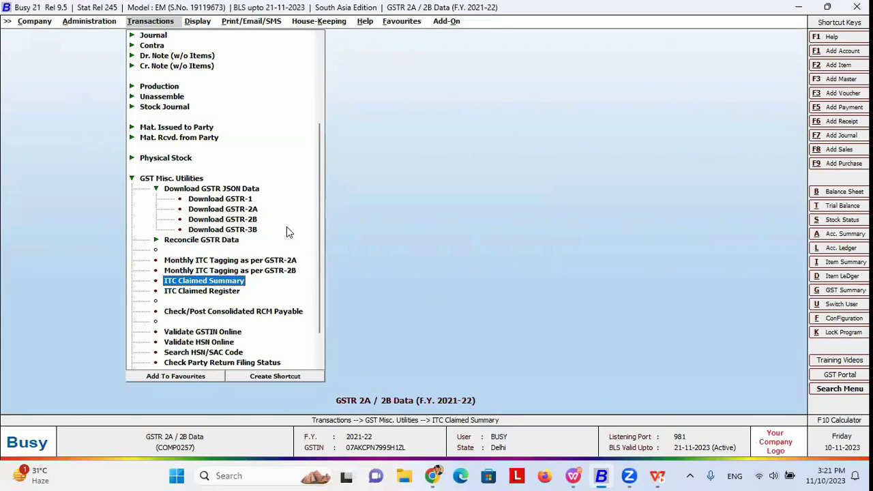
pyautogui.press('Down')
pyautogui.press('Up')
# - Open the Account-Wise form of the Account Ledger report from the account books
pyautogui.press('Right')
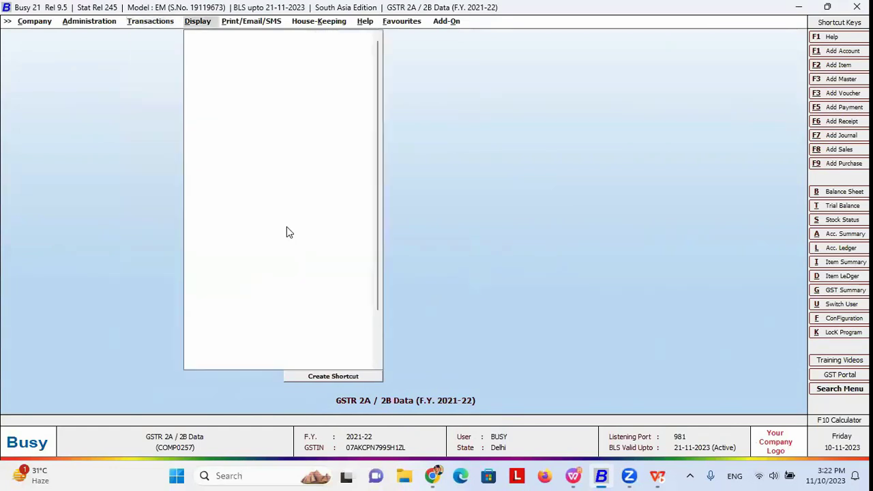
pyautogui.press('Up')
pyautogui.press('a')
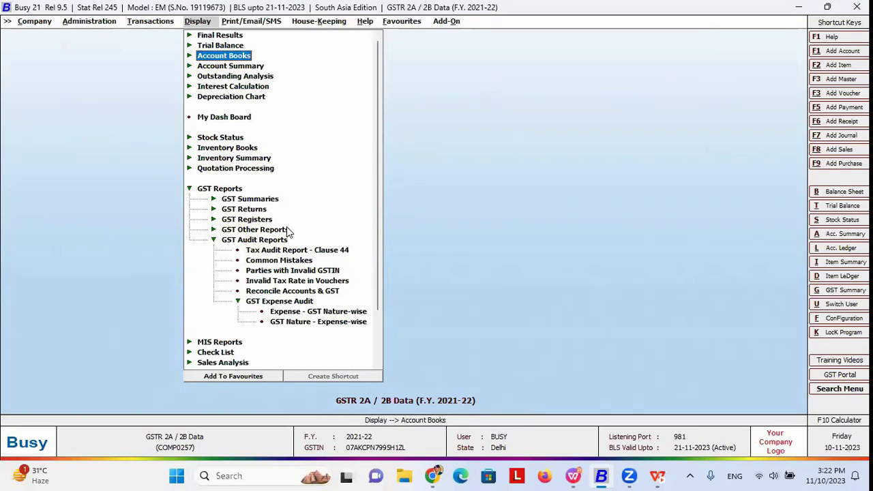
pyautogui.press('Return')
pyautogui.press('Down')
pyautogui.press('Return')
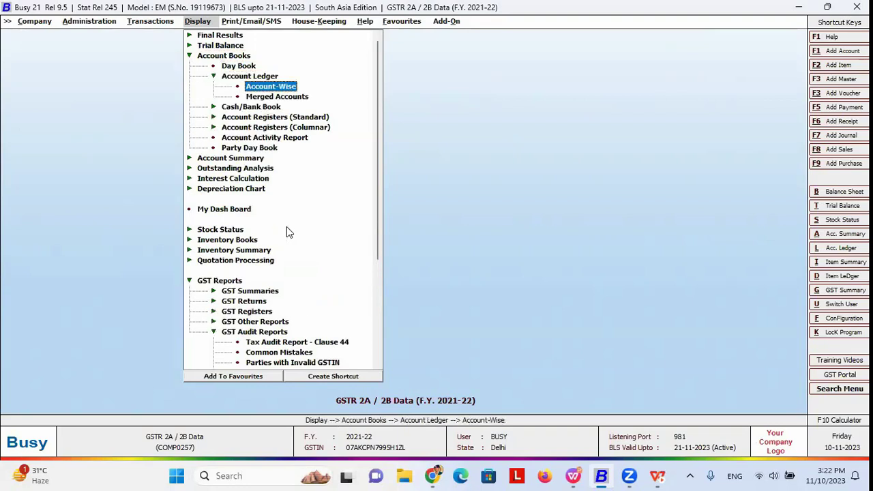
pyautogui.press('Return')
pyautogui.press('Return')
pyautogui.press('Return')
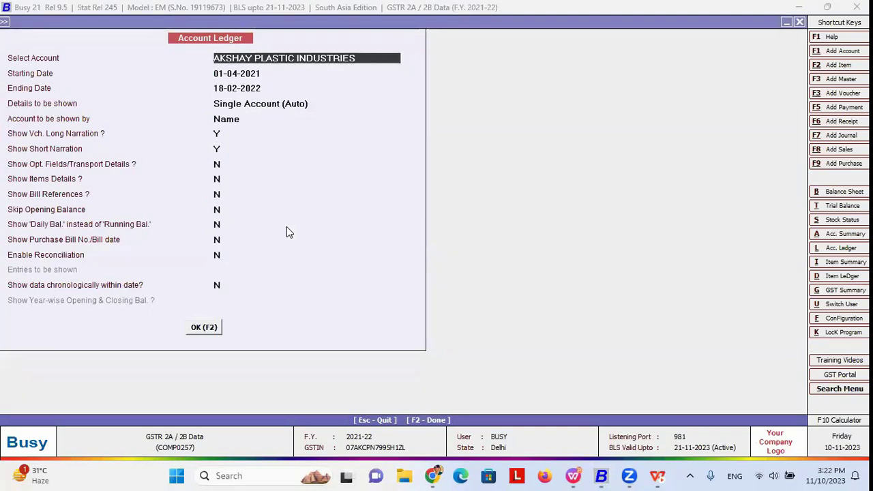
# - Generate the ledger of AKSHAY PLASTIC INDUSTRIES from 01-04-2021 to 18-02-2022, keeping the default display options
pyautogui.press('BackSpace')
pyautogui.press('Escape')
pyautogui.press('Escape')
pyautogui.press('Escape')
pyautogui.press('Return')
pyautogui.press('Return')
pyautogui.press('Return')
pyautogui.press('Return')
pyautogui.press('Return')
pyautogui.press('Return')
pyautogui.press('Return')
pyautogui.press('Return')
pyautogui.press('Return')
pyautogui.press('Return')
pyautogui.press('Return')
pyautogui.press('Return')
pyautogui.press('Return')
pyautogui.press('Return')
pyautogui.press('Return')
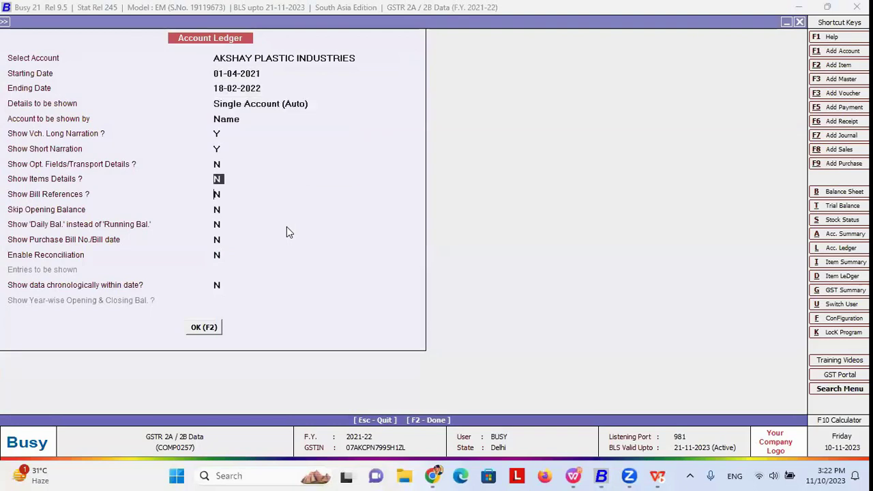
pyautogui.press('Return')
pyautogui.press('Return')
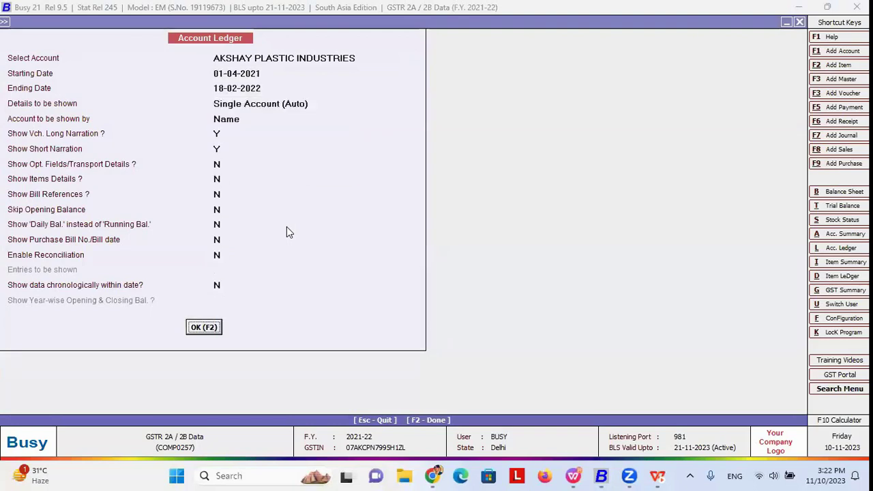
pyautogui.press('Return')
# - Examine the purchase, payment and debit note entries in the AKSHAY PLASTIC INDUSTRIES ledger
pyautogui.press('Down')
pyautogui.press('Down')
pyautogui.press('Down')
pyautogui.press('Down')
pyautogui.press('Down')
pyautogui.press('Up')
pyautogui.press('Up')
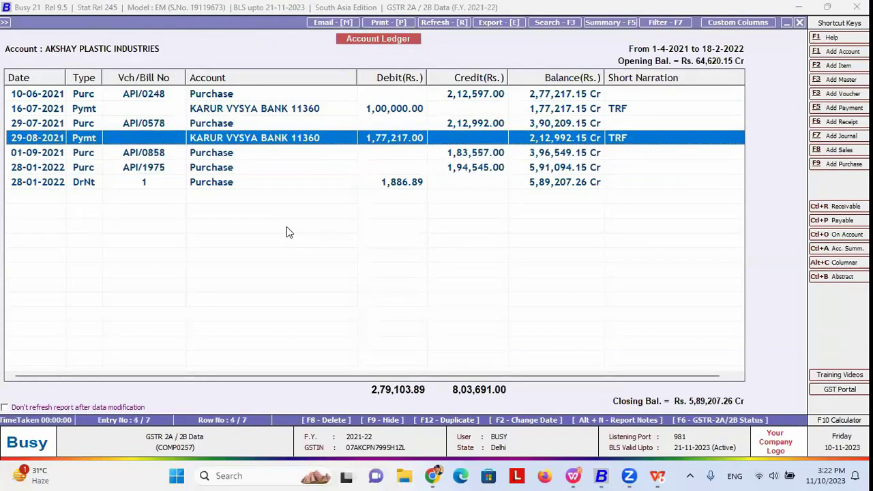
pyautogui.press('Up')
pyautogui.press('Up')
pyautogui.press('Up')
pyautogui.press('Down')
pyautogui.press('Down')
pyautogui.press('Down')
pyautogui.press('Down')
pyautogui.press('Down')
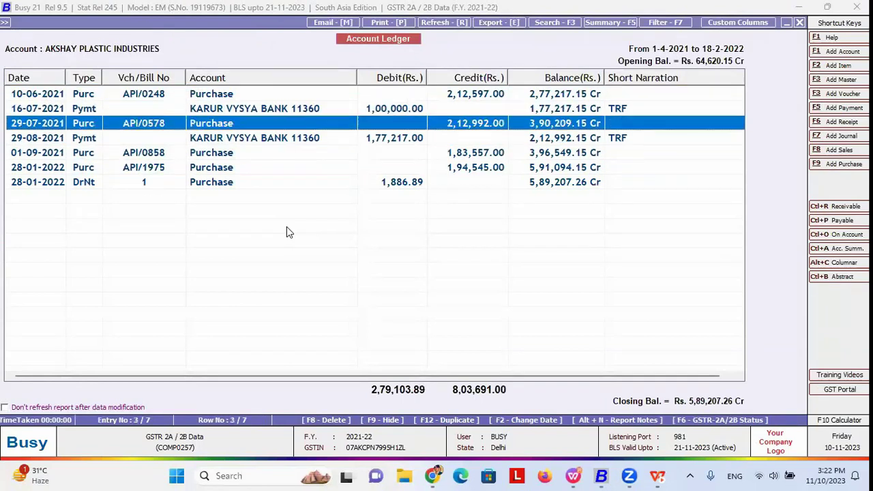
pyautogui.press('Down')
pyautogui.press('Up')
pyautogui.press('Up')
pyautogui.press('Up')
pyautogui.press('Up')
pyautogui.press('Up')
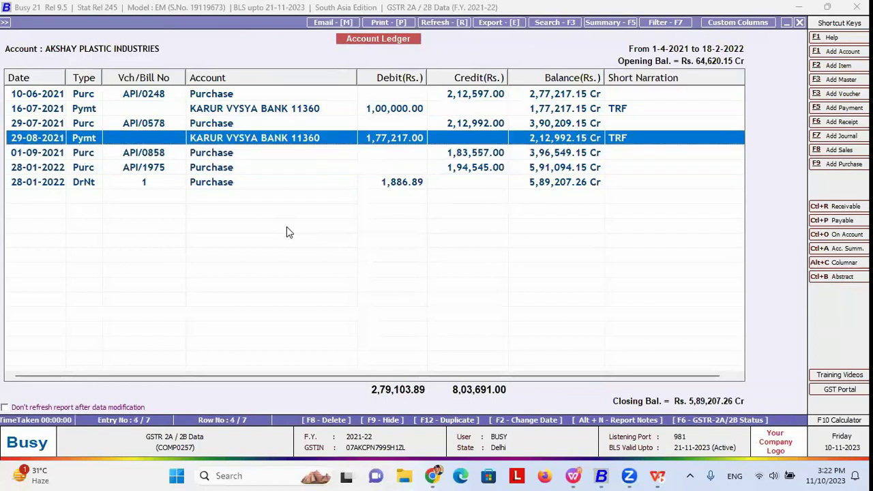
pyautogui.press('Down')
pyautogui.press('Down')
pyautogui.press('Down')
pyautogui.press('Down')
pyautogui.press('Down')
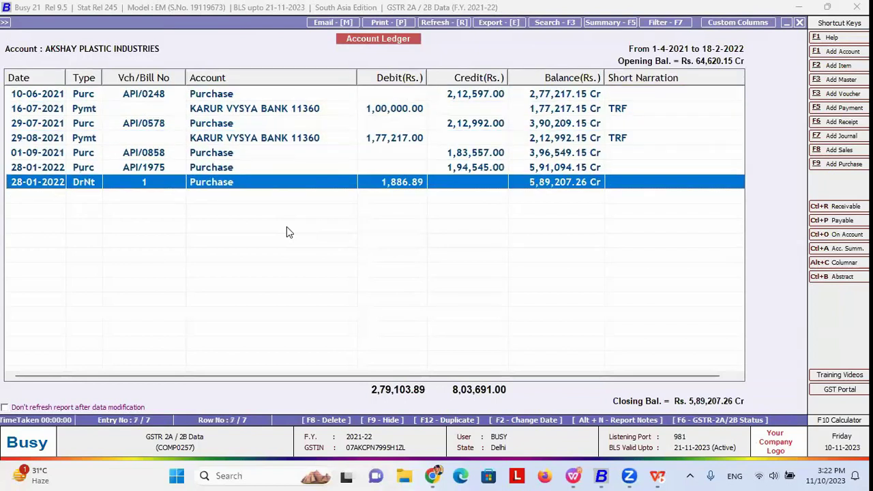
# - Check the GSTR-2A/2B status of purchase bill API/0248 dated 10-06-2021 and close the account ledger
pyautogui.press('Up')
pyautogui.press('Up')
pyautogui.press('Up')
pyautogui.press('Up')
pyautogui.press('Up')
pyautogui.press('Up')
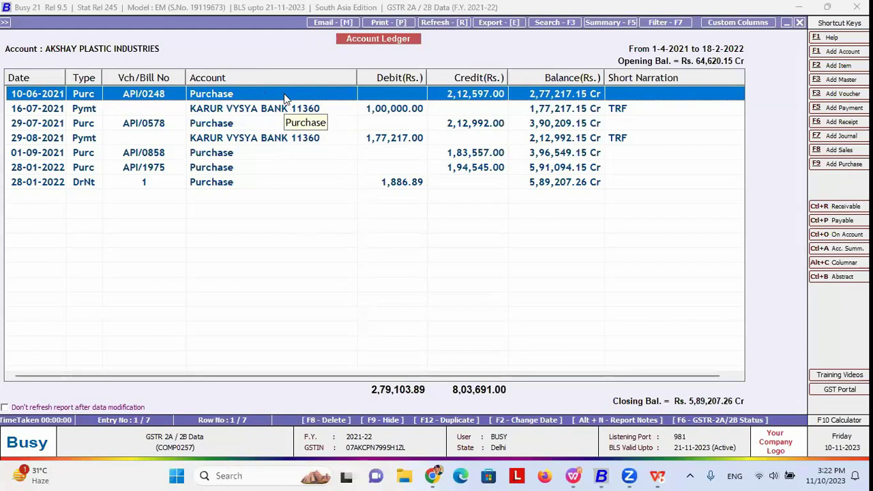
pyautogui.press('F6')
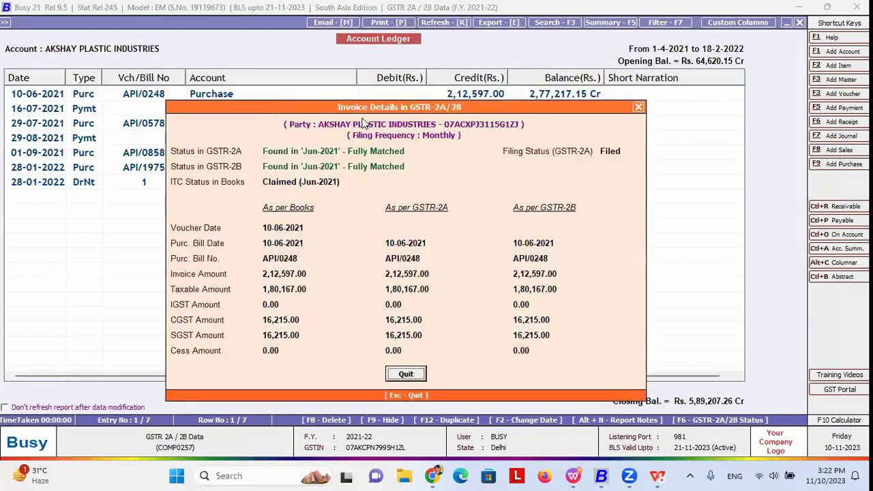
pyautogui.moveTo(430, 107); pyautogui.dragTo(478, 47)
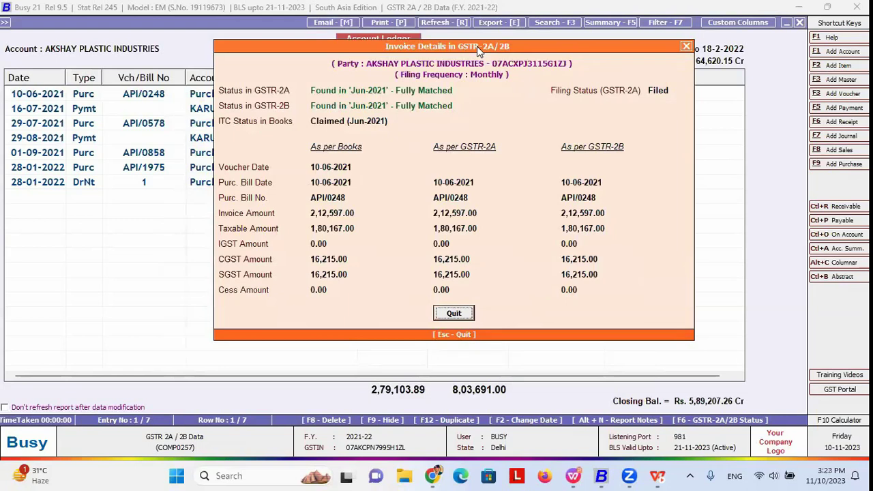
pyautogui.press('Escape')
pyautogui.press('Escape')
pyautogui.press('Escape')
pyautogui.press('Escape')
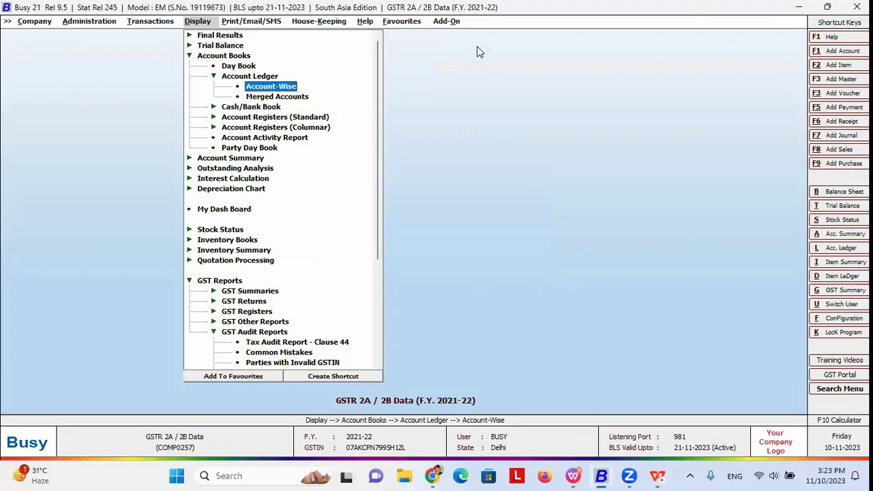
# - Generate the Purchase Register for all voucher series from 1-4-2021 to 18-2-2022
pyautogui.press('Down')
pyautogui.press('Down')
pyautogui.press('Down')
pyautogui.press('Down')
pyautogui.press('Down')
pyautogui.press('Down')
pyautogui.press('Down')
pyautogui.press('Down')
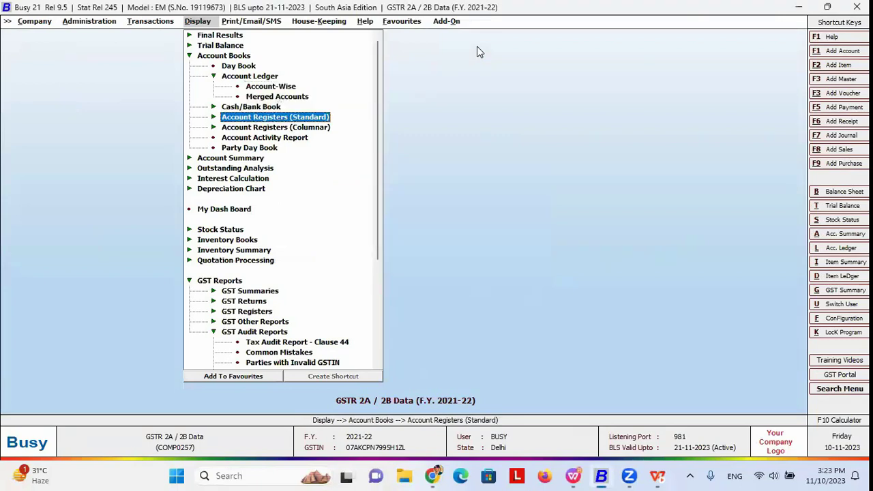
pyautogui.press('Up')
pyautogui.press('Up')
pyautogui.press('Up')
pyautogui.press('Up')
pyautogui.press('Up')
pyautogui.press('Right')
pyautogui.press('Down')
pyautogui.press('Return')
pyautogui.press('Return')
pyautogui.press('Return')
pyautogui.press('F2')
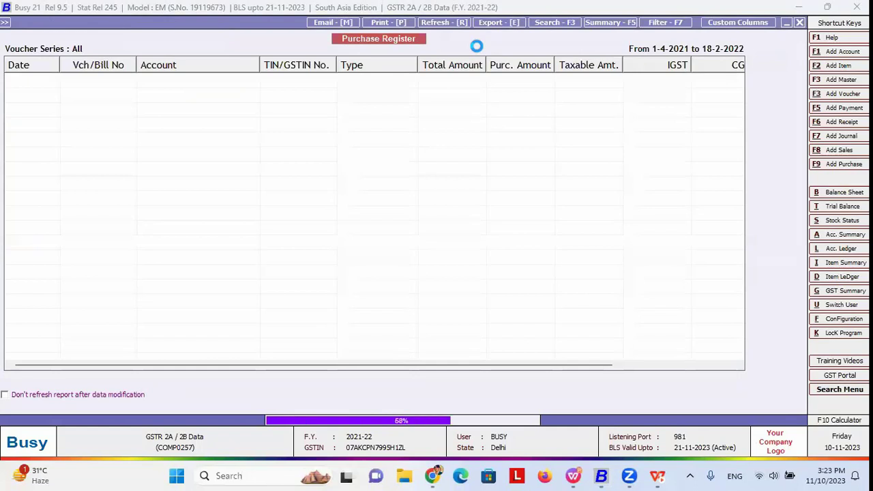
# - Check the GSTR-2A/2B invoice details of voucher 3/21-22 from the Purchase Register
pyautogui.press('Down')
pyautogui.press('Up')
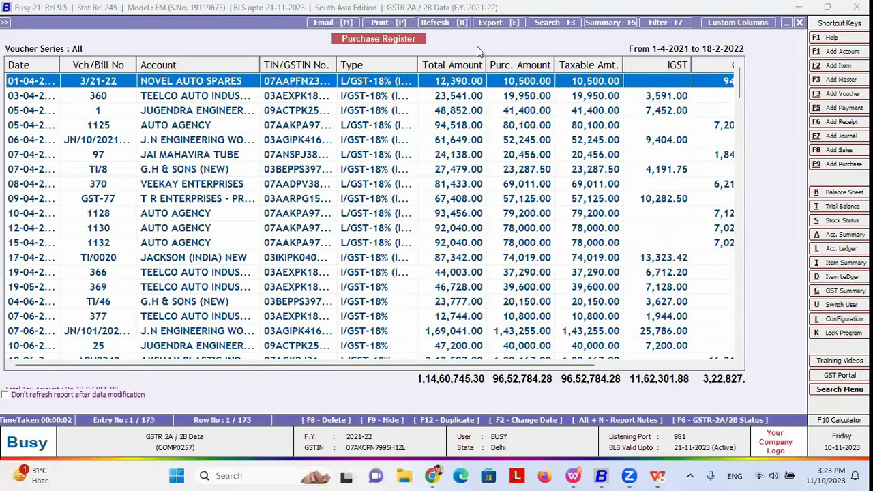
pyautogui.press('F6')
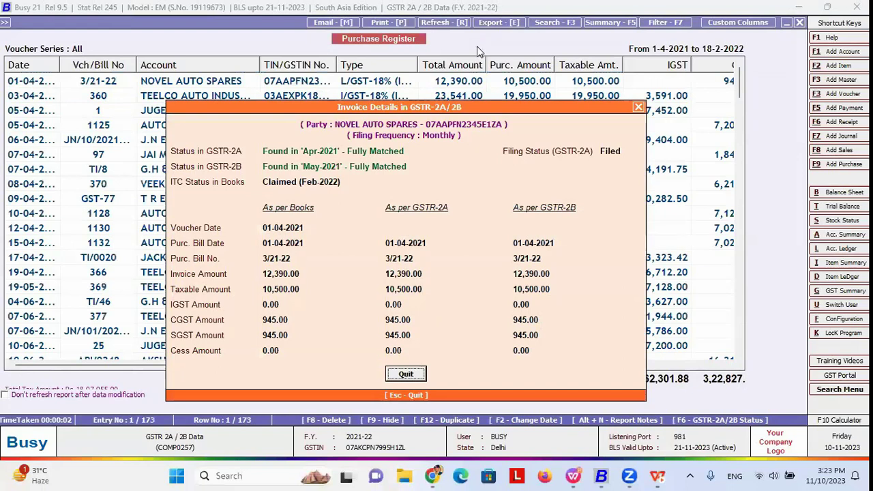
# - Close the invoice details and exit the Purchase Register
pyautogui.press('Escape')
pyautogui.press('Escape')
pyautogui.press('Escape')
pyautogui.press('Escape')
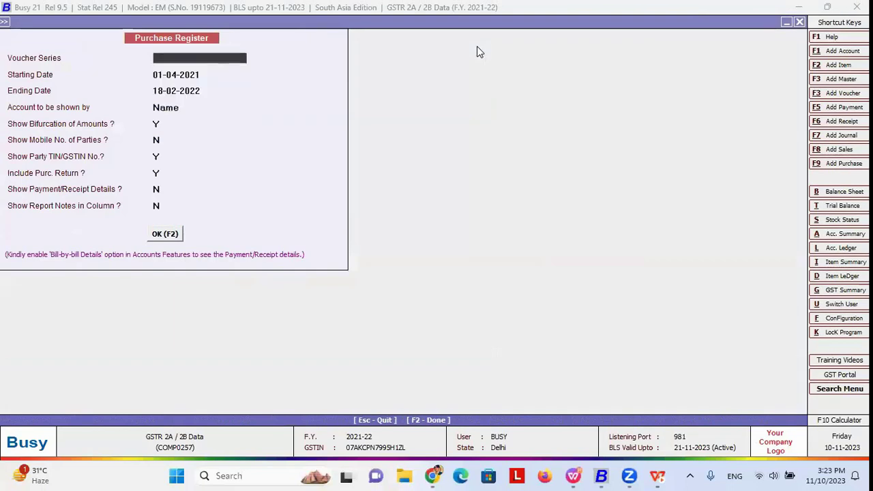
pyautogui.press('Escape')
# - Open the Bills Payable report from the Outstanding Analysis reports
pyautogui.press('Down')
pyautogui.press('Down')
pyautogui.press('Down')
pyautogui.press('Down')
pyautogui.press('Down')
pyautogui.press('Down')
pyautogui.press('Down')
pyautogui.press('Down')
pyautogui.press('Down')
pyautogui.press('Down')
pyautogui.press('Down')
pyautogui.press('Down')
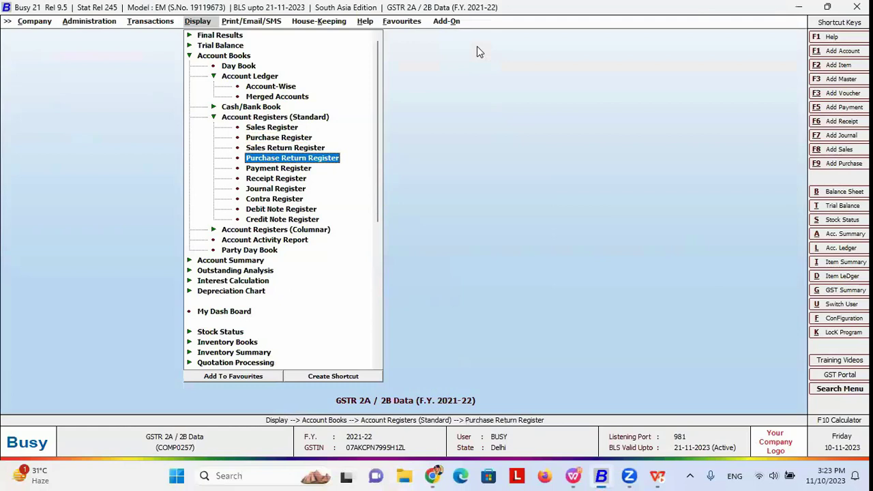
pyautogui.press('Down')
pyautogui.press('Right')
pyautogui.press('Down')
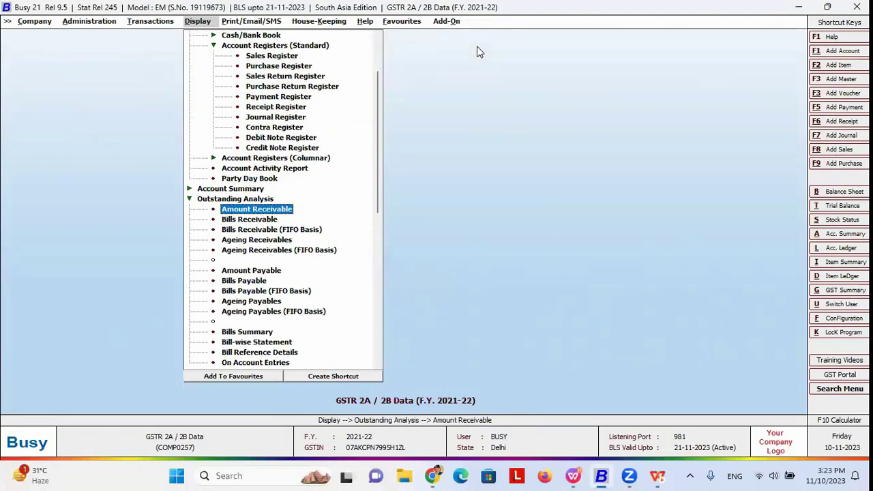
pyautogui.press('Down')
pyautogui.press('Down')
pyautogui.press('Down')
pyautogui.press('Down')
pyautogui.press('Down')
pyautogui.press('Down')
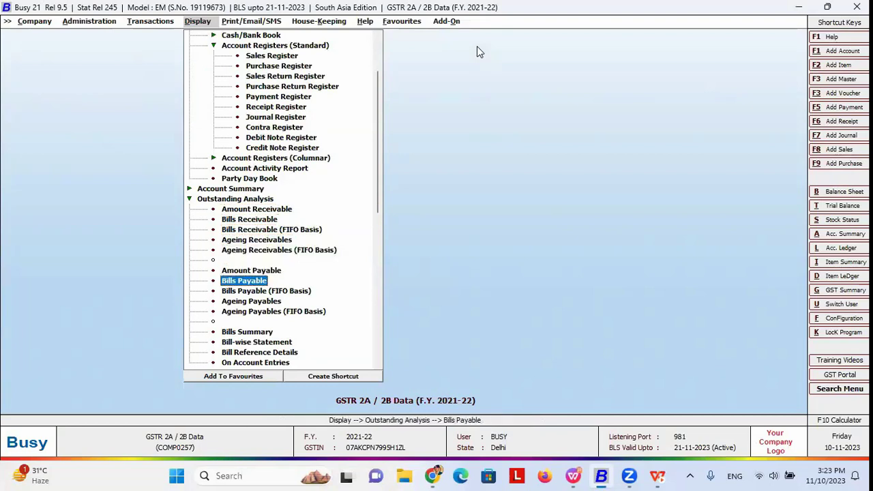
pyautogui.press('Return')
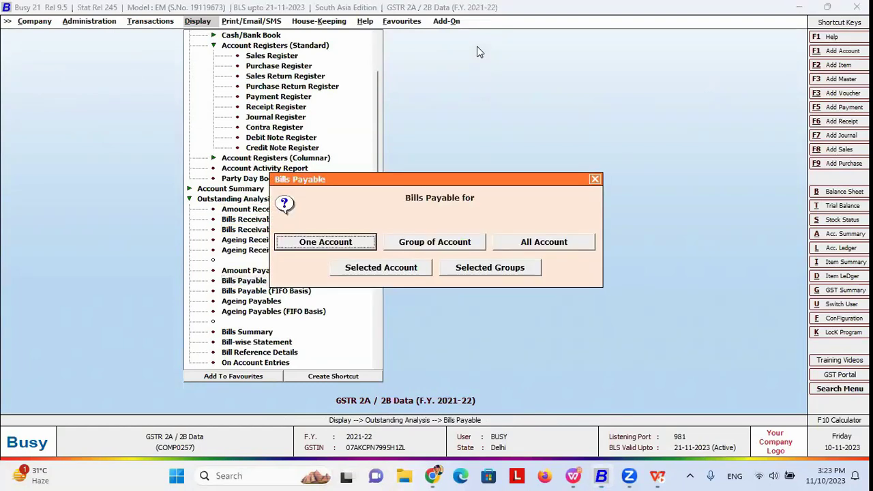
# - Generate the combined bill-wise Bills Payable report for the Sundry Creditors group from 01-04-2021 to 18-02-2022
pyautogui.press('Right')
pyautogui.press('Return')
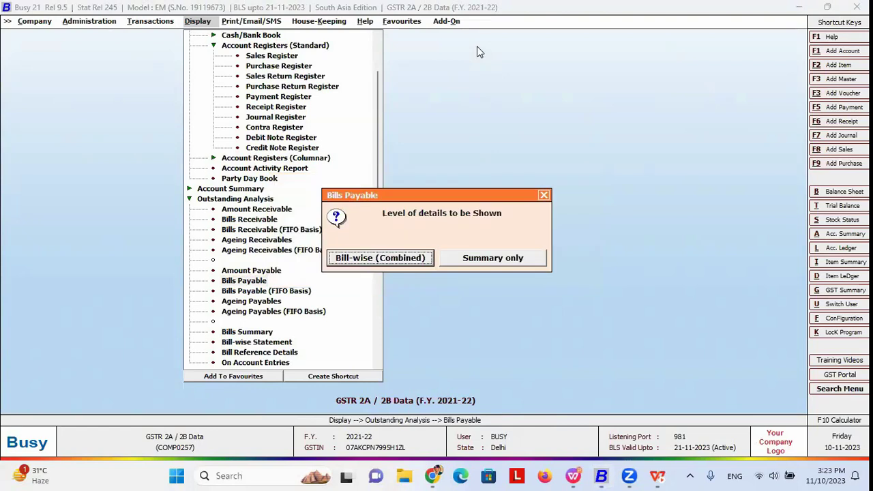
pyautogui.press('Return')
pyautogui.write('SUN')
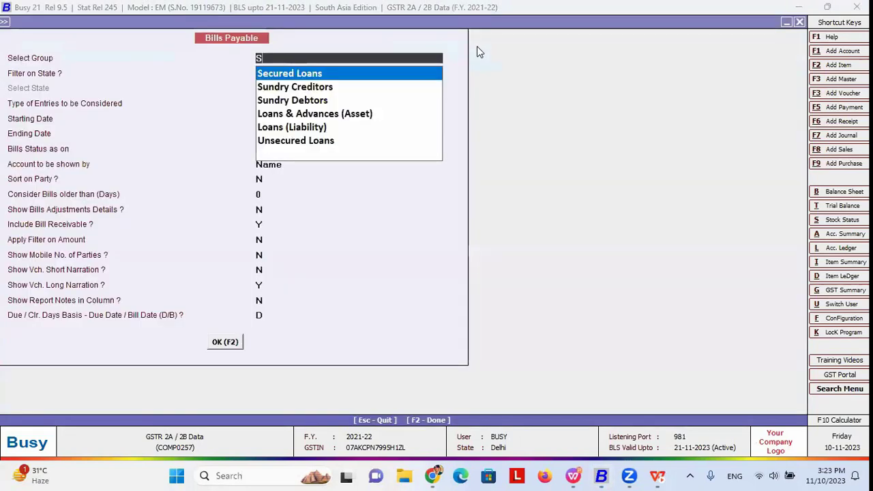
pyautogui.press('Return')
pyautogui.press('Return')
pyautogui.press('Return')
pyautogui.press('Return')
pyautogui.press('Return')
pyautogui.press('Return')
pyautogui.press('Return')
pyautogui.press('Return')
pyautogui.press('Return')
pyautogui.press('Return')
pyautogui.press('Return')
pyautogui.press('Return')
pyautogui.press('Return')
pyautogui.press('Return')
pyautogui.press('Return')
pyautogui.press('Return')
pyautogui.press('Return')
pyautogui.press('Return')
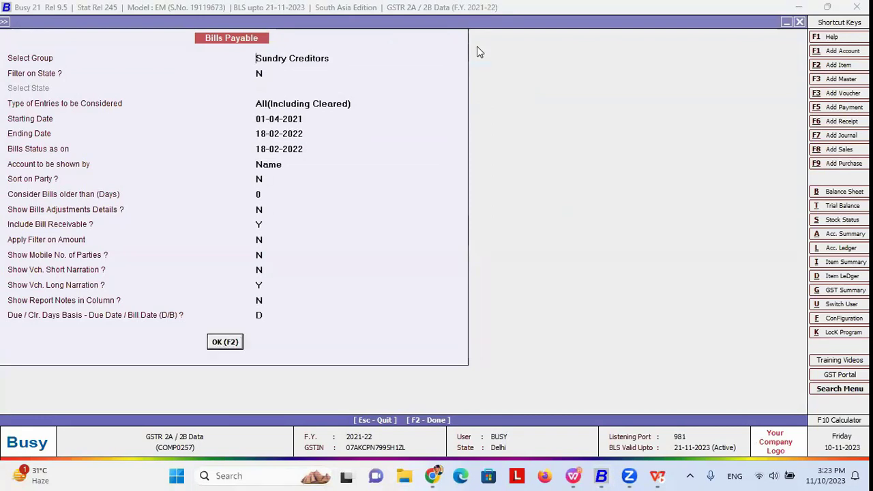
# - Check the GSTR-2A/2B invoice details of AUTO AGENCY purchase bill 1125 and close the Bills Payable report
pyautogui.press('Down')
pyautogui.press('Down')
pyautogui.press('Down')
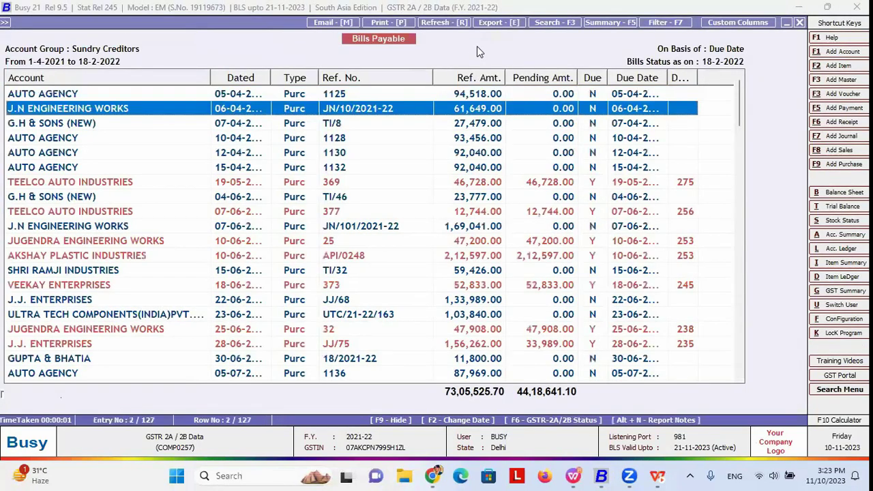
pyautogui.press('Up')
pyautogui.press('Up')
pyautogui.press('Up')
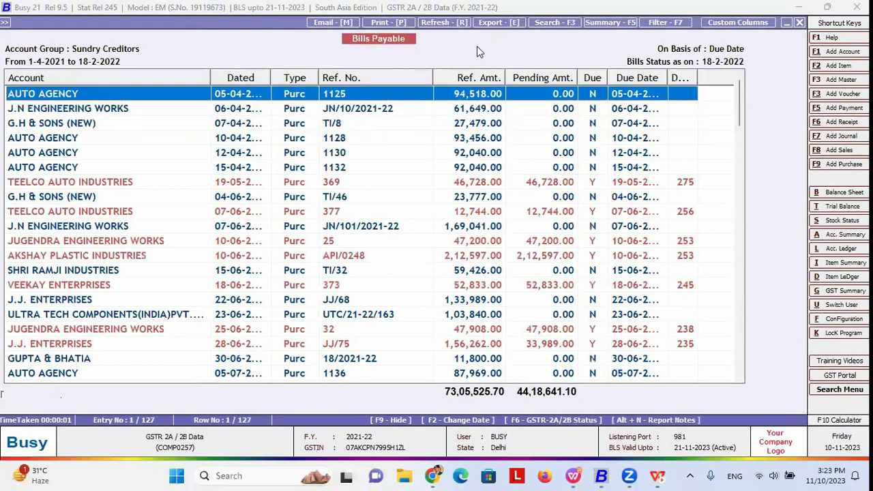
pyautogui.press('Return')
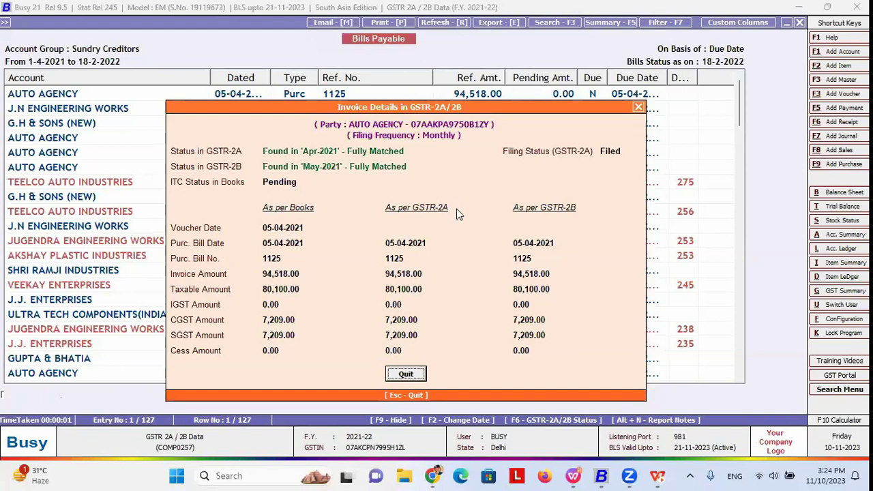
pyautogui.press('Escape')
pyautogui.press('Escape')
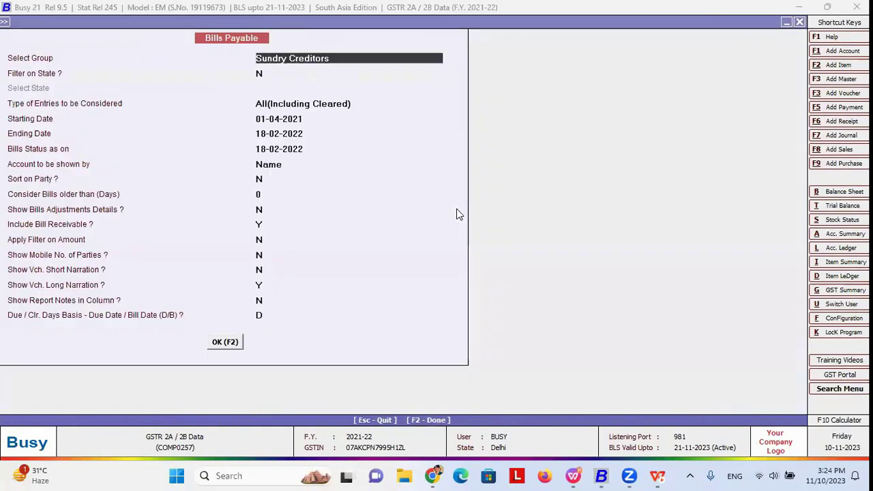
pyautogui.press('Escape')
pyautogui.press('Escape')
pyautogui.press('Escape')
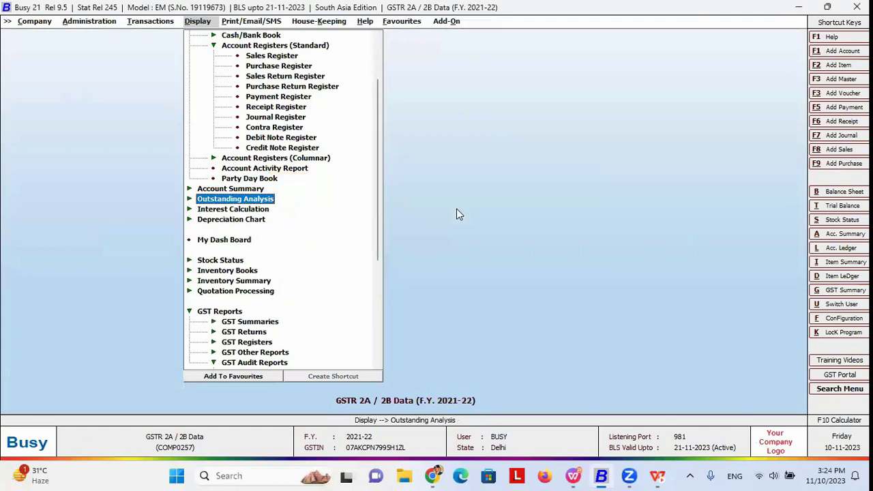
pyautogui.press('Escape')
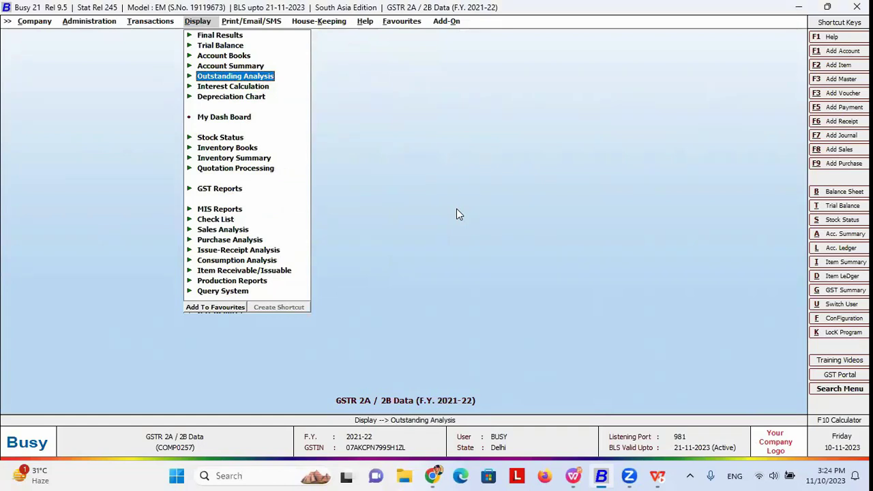
# - Open the Form GSTR-3B report options from the GST Returns reports
pyautogui.press('Down')
pyautogui.press('Down')
pyautogui.press('Down')
pyautogui.press('Down')
pyautogui.press('Down')
pyautogui.press('Down')
pyautogui.press('Down')
pyautogui.press('Down')
pyautogui.press('Return')
pyautogui.press('Down')
pyautogui.press('Return')
pyautogui.press('Down')
pyautogui.press('Down')
pyautogui.press('Down')
pyautogui.press('Down')
pyautogui.press('Down')
pyautogui.press('Down')
pyautogui.press('Up')
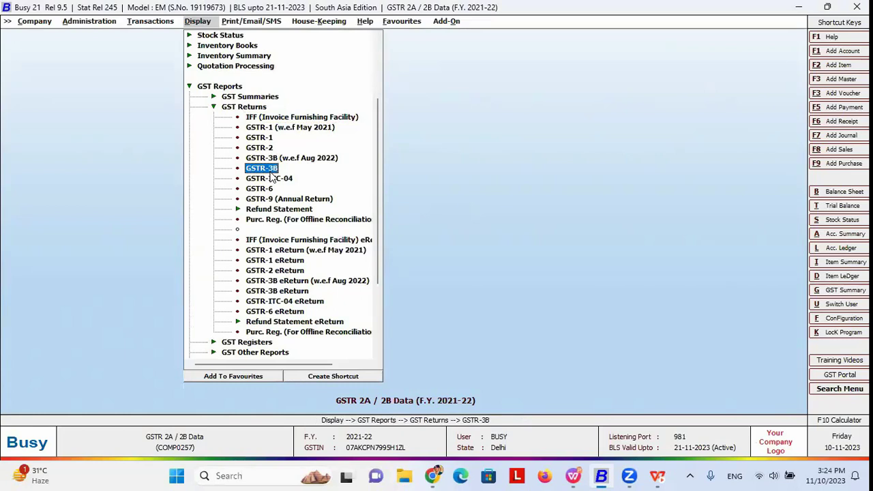
pyautogui.press('Return')
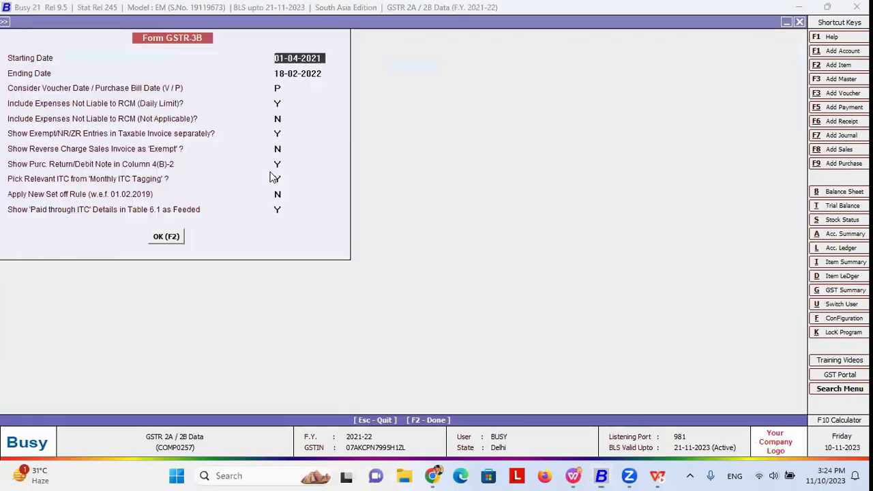
# - Go through the GSTR-3B options up to picking the relevant ITC from 'Monthly ITC Tagging', keeping their values
pyautogui.press('Return')
pyautogui.press('Return')
pyautogui.press('Return')
pyautogui.press('Return')
pyautogui.press('Return')
pyautogui.press('Return')
pyautogui.press('Return')
pyautogui.press('Return')
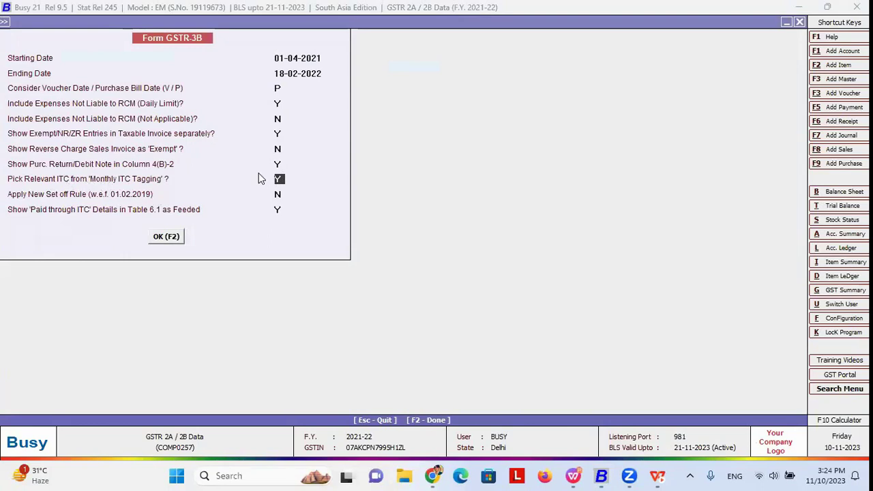
# - Look up the Monthly ITC Tagging entries among the GST Misc. Utilities and return to the GSTR-3B options
pyautogui.click(4, 26)
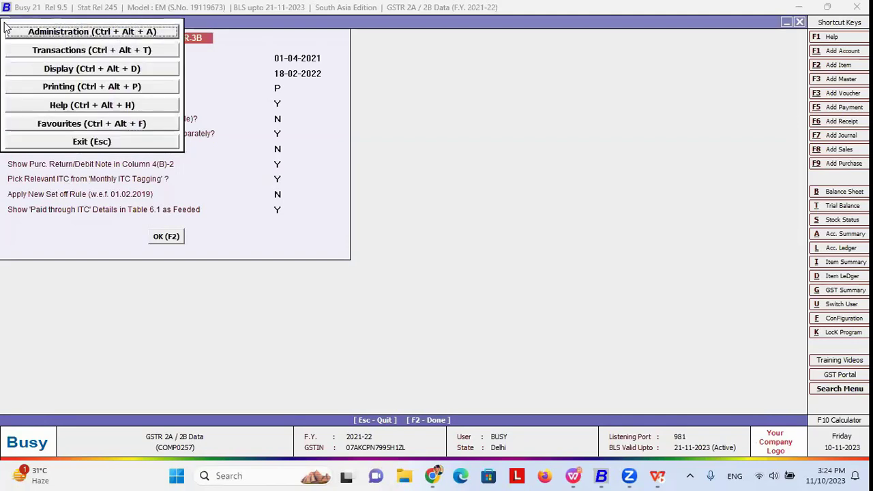
pyautogui.click(61, 51)
pyautogui.moveTo(171, 175); pyautogui.dragTo(195, 271)
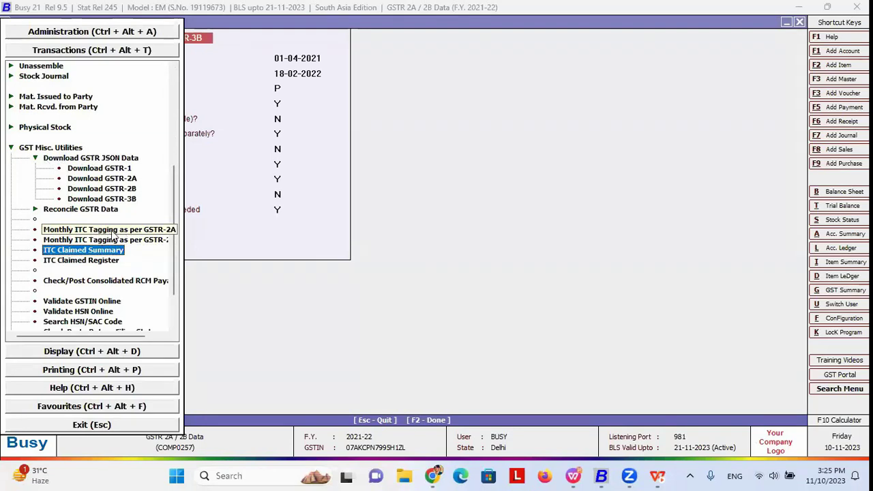
pyautogui.press('Escape')
pyautogui.press('Escape')
pyautogui.press('Escape')
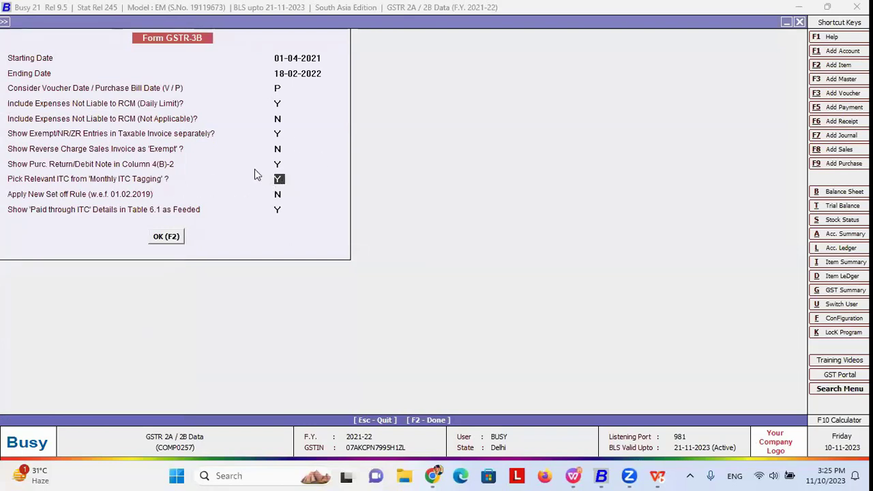
# - Try to generate Form GSTR-3B with the ending date 30-04-2022
pyautogui.click(289, 73)
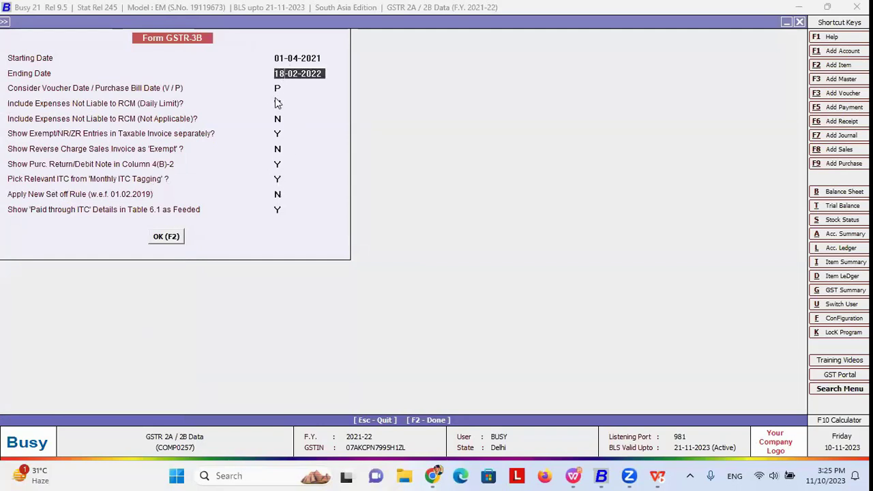
pyautogui.write('30-04')
pyautogui.press('Return')
pyautogui.press('Return')
pyautogui.press('Return')
pyautogui.press('Return')
pyautogui.press('Return')
pyautogui.press('Return')
pyautogui.press('Return')
pyautogui.press('Return')
pyautogui.press('Return')
pyautogui.press('Return')
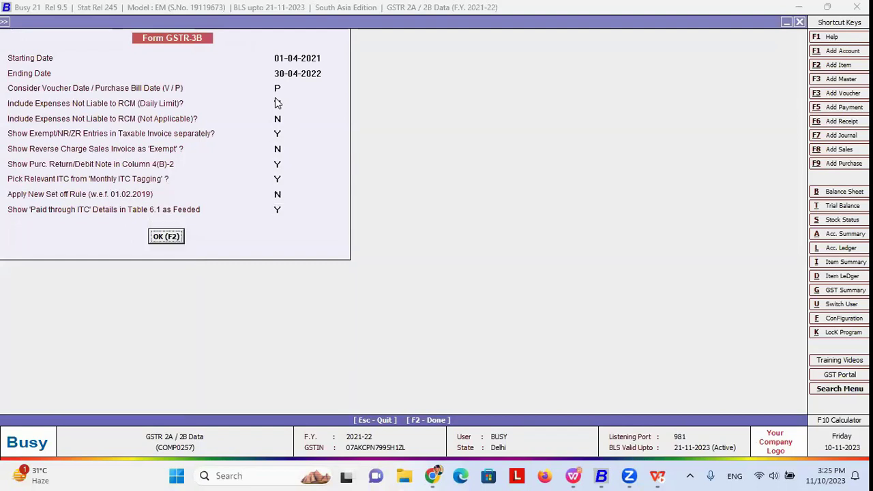
pyautogui.press('Return')
pyautogui.press('Return')
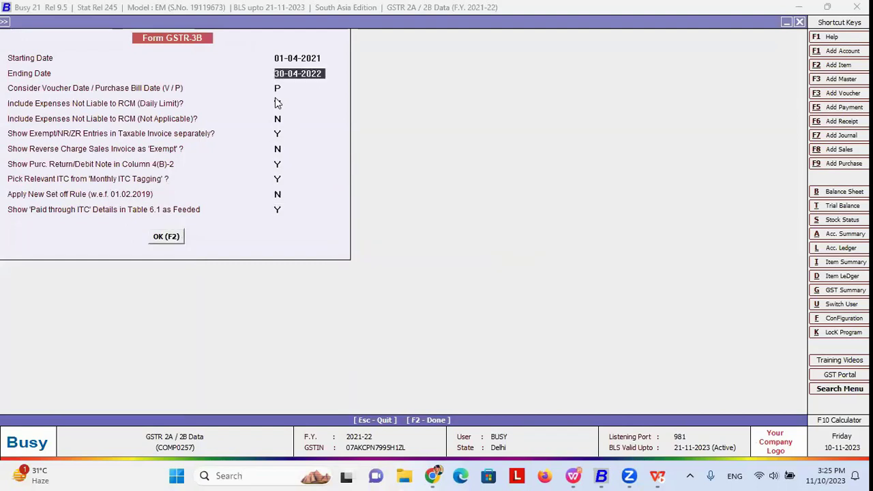
# - Set the ending date to 30-04-2021 and generate Form GSTR-3B
pyautogui.press('Up')
pyautogui.press('Return')
pyautogui.write('30-04-2021')
pyautogui.press('Return')
pyautogui.press('Return')
pyautogui.press('Return')
pyautogui.press('Return')
pyautogui.press('F2')
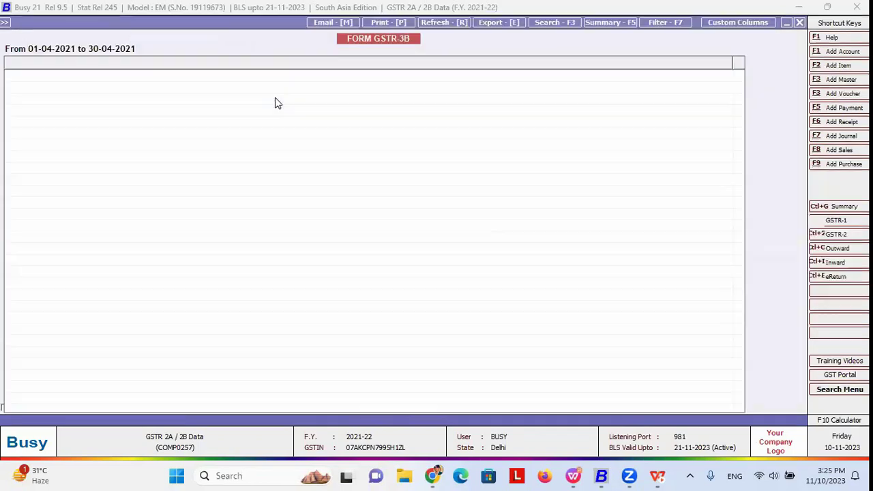
# - Examine the outward supplies, Eligible ITC and exempt inward supplies tables of Form GSTR-3B down to the payment of tax section
pyautogui.press('Down')
pyautogui.press('Down')
pyautogui.press('Down')
pyautogui.press('Down')
pyautogui.press('Down')
pyautogui.press('Down')
pyautogui.press('Down')
pyautogui.press('Down')
pyautogui.press('Down')
pyautogui.press('Down')
pyautogui.press('Down')
pyautogui.press('Down')
pyautogui.press('Down')
pyautogui.press('Down')
pyautogui.press('Down')
pyautogui.press('Down')
pyautogui.press('Down')
pyautogui.press('Down')
pyautogui.press('Down')
pyautogui.press('Down')
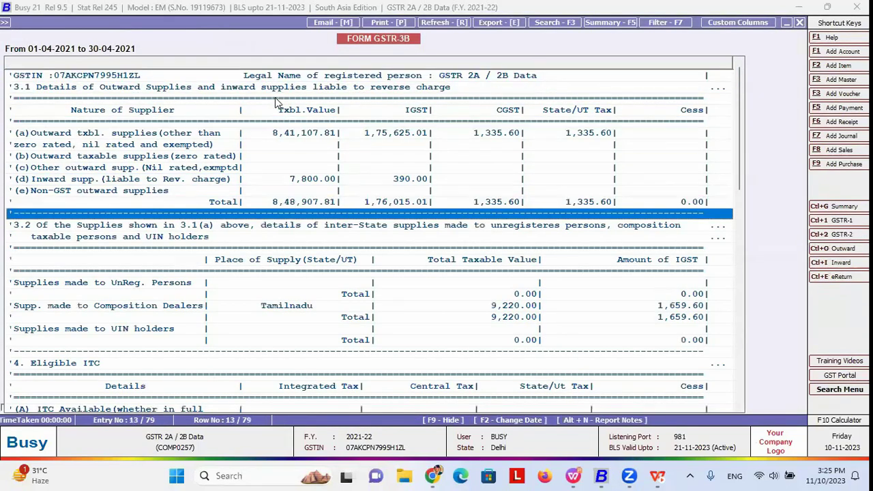
pyautogui.press('Down')
pyautogui.press('Down')
pyautogui.press('Down')
pyautogui.press('Down')
pyautogui.press('Down')
pyautogui.press('Down')
pyautogui.press('Down')
pyautogui.press('Down')
pyautogui.press('Down')
pyautogui.press('Down')
pyautogui.press('Down')
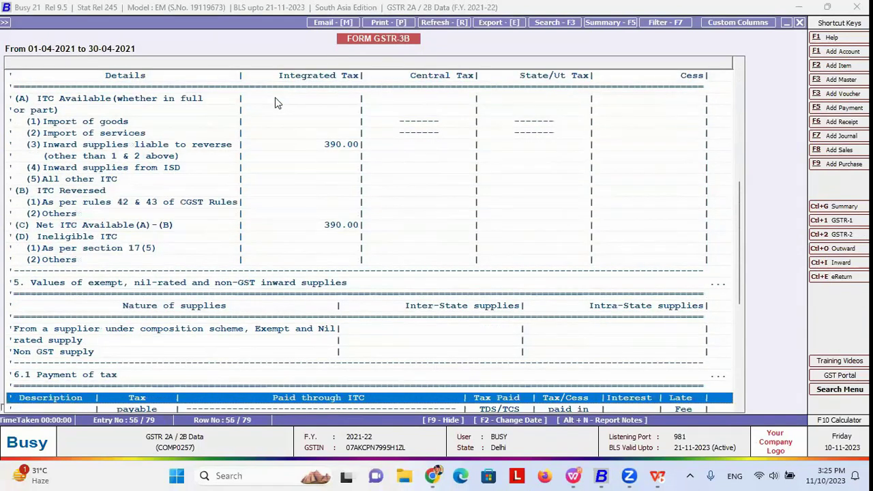
# - Examine the Eligible ITC table of Form GSTR-3B, from Net ITC Available up to the All other ITC row
pyautogui.press('Up')
pyautogui.press('Up')
pyautogui.press('Up')
pyautogui.press('Up')
pyautogui.press('Up')
pyautogui.press('Up')
pyautogui.press('Up')
pyautogui.press('Up')
pyautogui.press('Up')
pyautogui.press('Up')
pyautogui.press('Up')
pyautogui.press('Up')
pyautogui.press('Up')
pyautogui.press('Up')
pyautogui.press('Up')
pyautogui.press('Up')
pyautogui.press('Up')
pyautogui.press('Up')
pyautogui.press('Up')
pyautogui.press('Up')
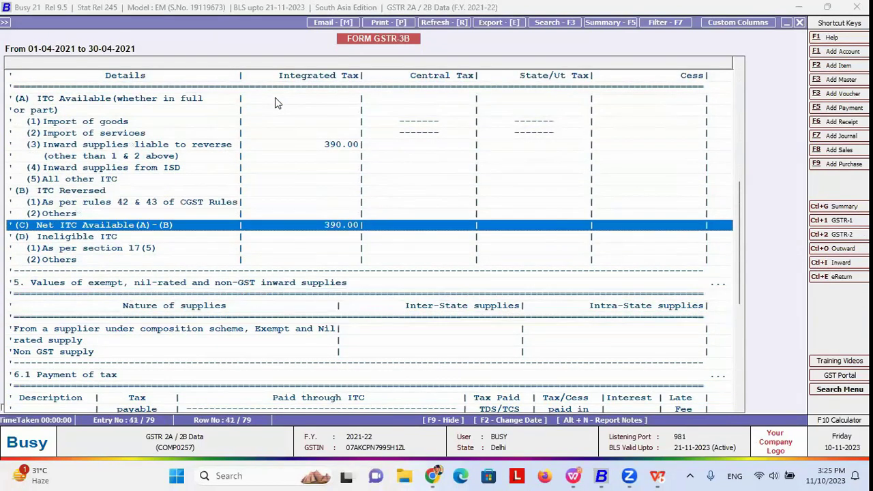
pyautogui.press('Down')
pyautogui.press('Down')
pyautogui.press('Up')
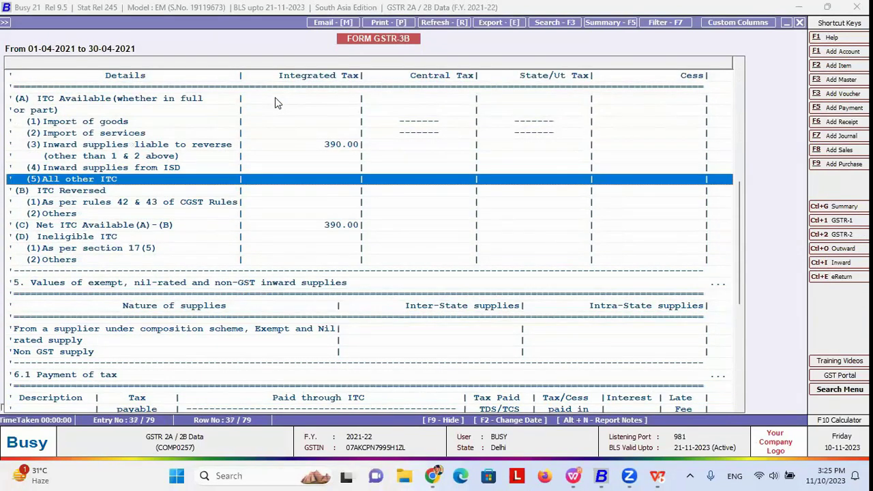
pyautogui.press('Down')
pyautogui.press('Down')
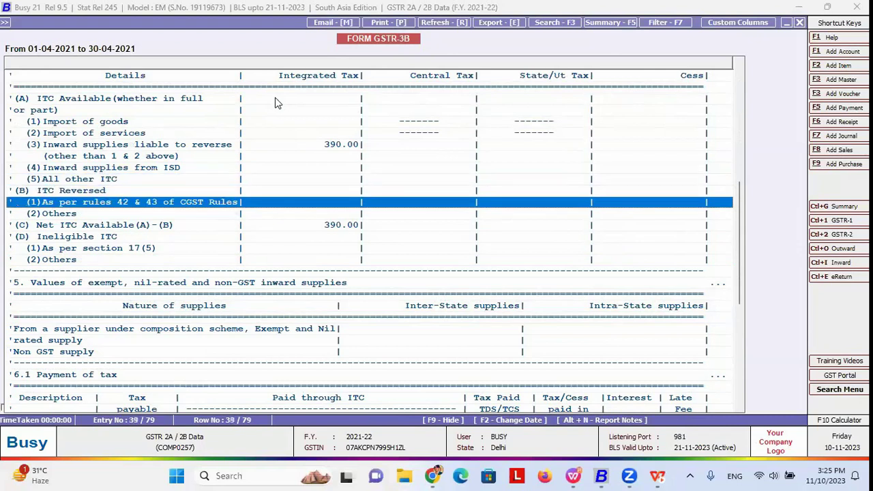
pyautogui.press('Up')
pyautogui.press('Up')
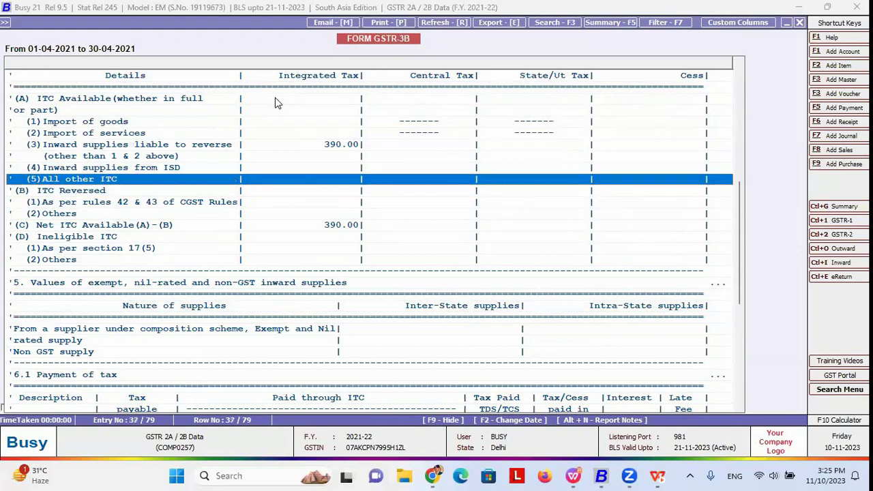
# - Return to the GSTR-3B options and try to generate the form for 01-07-2021 to 30-07-2021
pyautogui.press('Escape')
pyautogui.write('01-0')
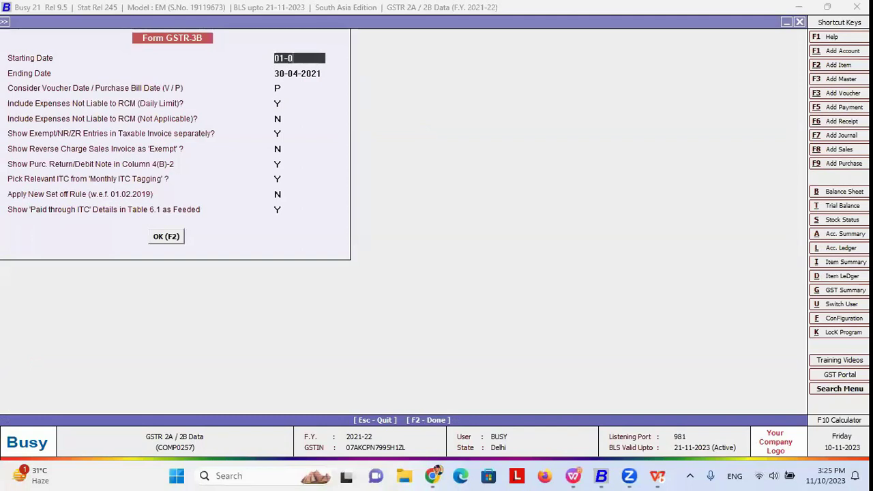
pyautogui.write('7')
pyautogui.press('Return')
pyautogui.write('30-07')
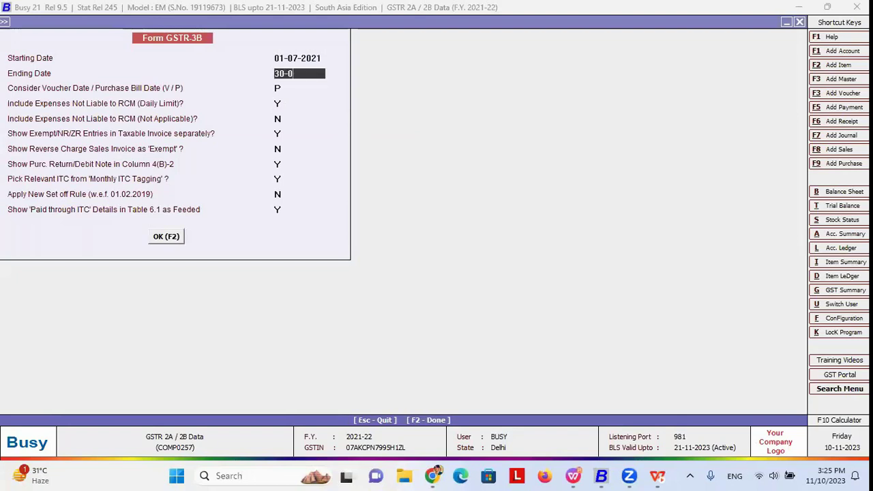
pyautogui.press('Return')
pyautogui.press('Return')
pyautogui.press('Return')
pyautogui.press('Return')
pyautogui.press('Return')
pyautogui.press('Return')
pyautogui.press('Return')
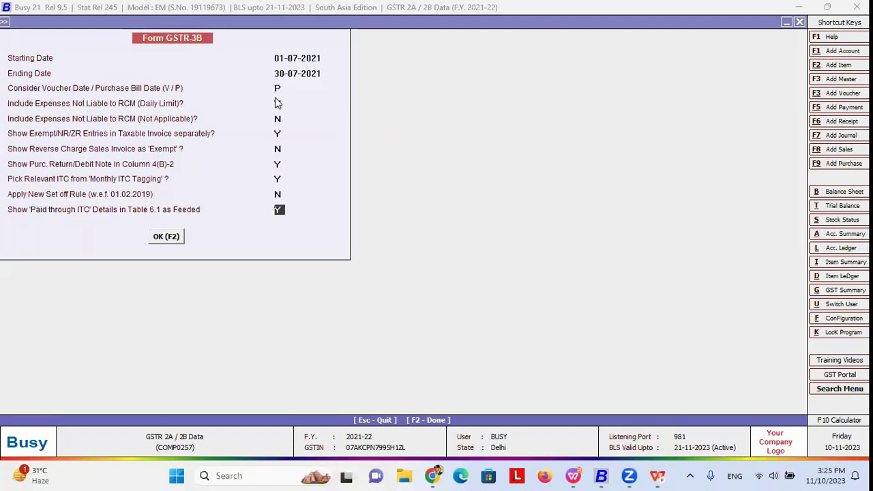
pyautogui.press('Return')
pyautogui.press('Return')
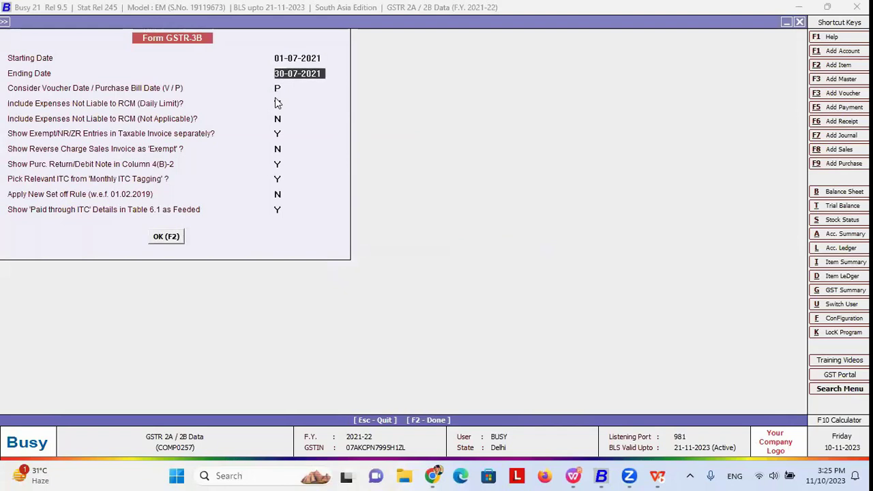
pyautogui.write('31')
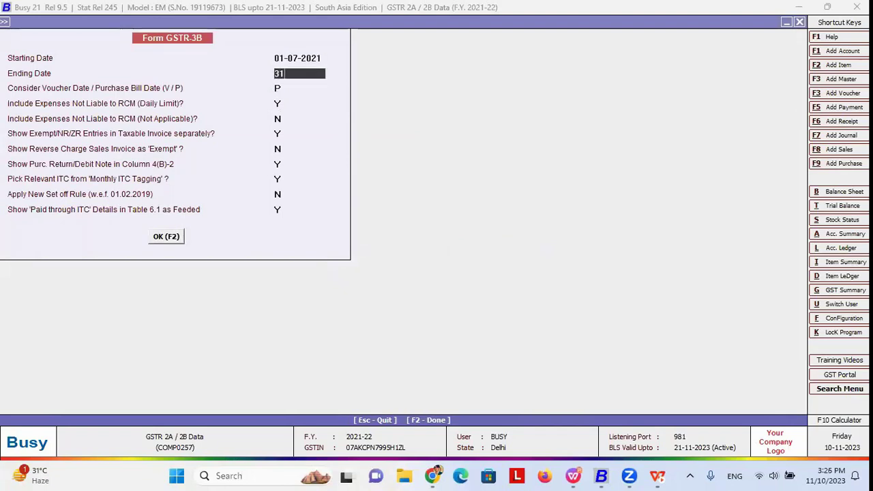
pyautogui.press('BackSpace')
pyautogui.write('0-07-2021')
pyautogui.press('Return')
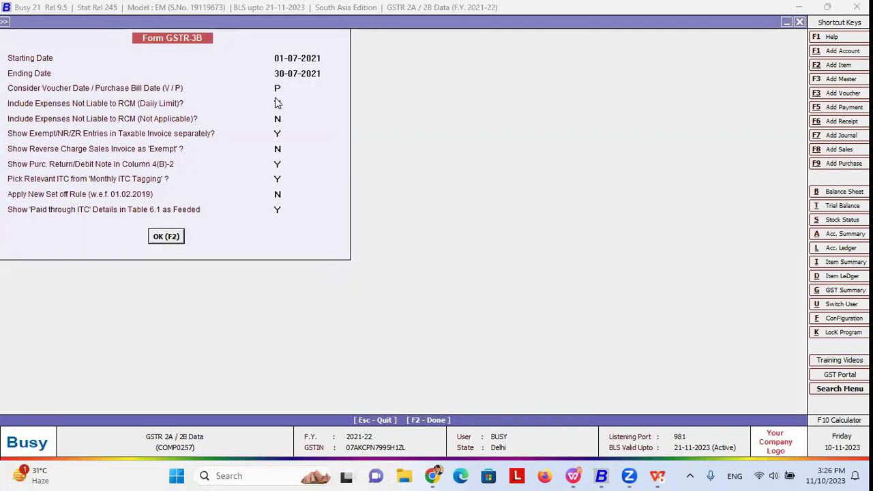
pyautogui.press('Up')
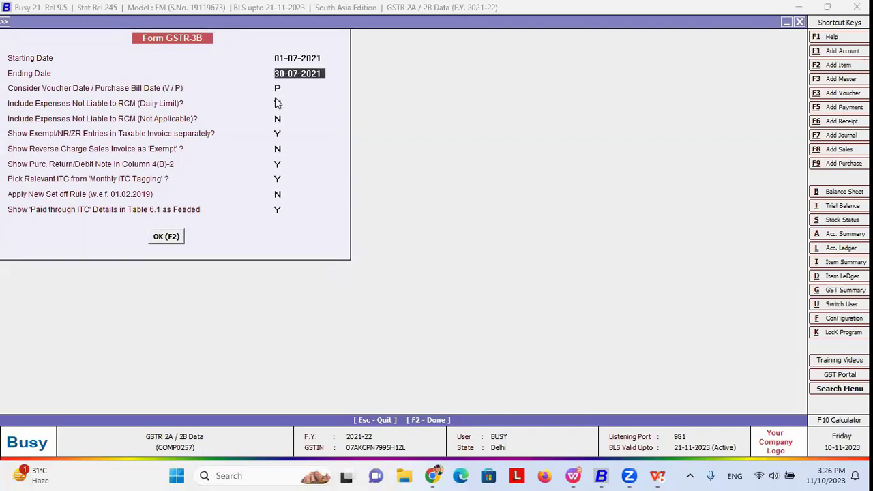
# - Set the GSTR-3B starting date to 01-05-2021 and the ending date to 30-05-2021
pyautogui.click(297, 56)
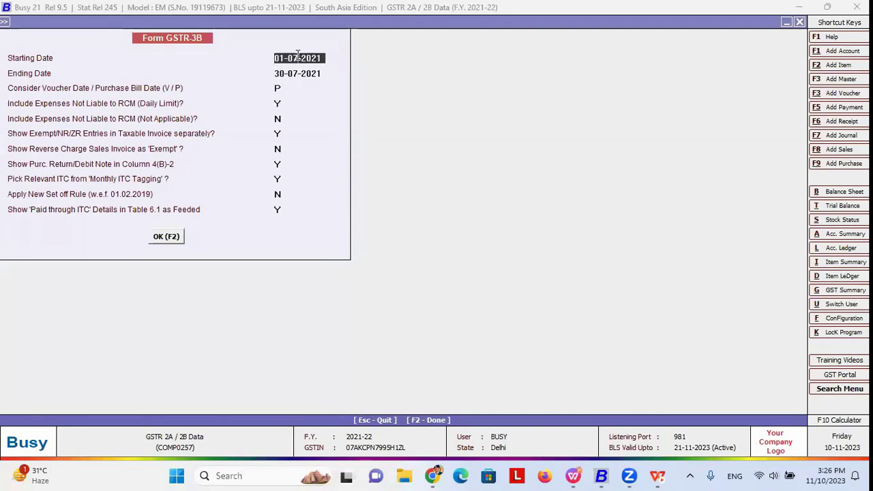
pyautogui.press('BackSpace')
pyautogui.write('5')
pyautogui.press('Return')
pyautogui.write('30-05-2021')
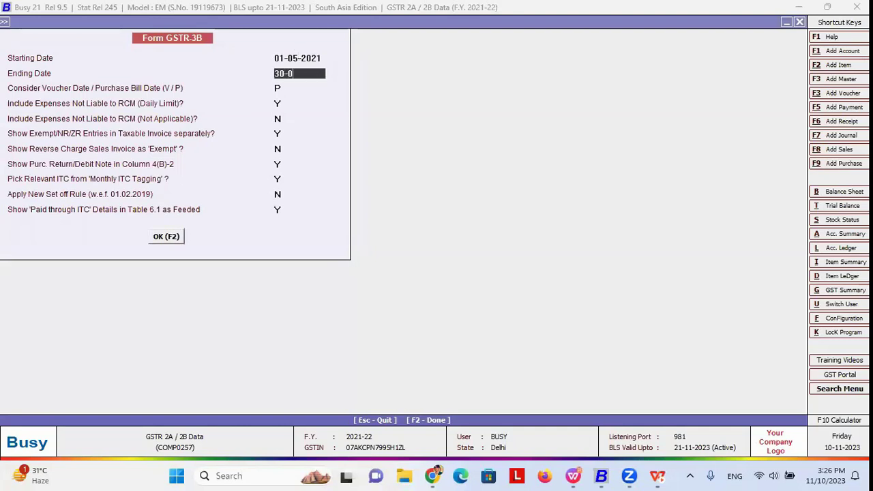
pyautogui.press('Return')
pyautogui.press('Return')
# - Set the period to 01-04-2021 through 30-04-2021 and generate Form GSTR-3B
pyautogui.click(298, 56)
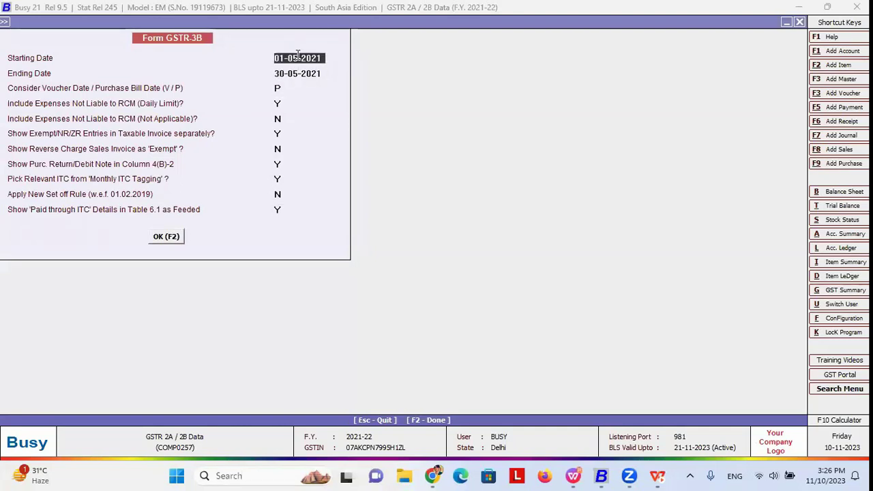
pyautogui.write('4')
pyautogui.press('Return')
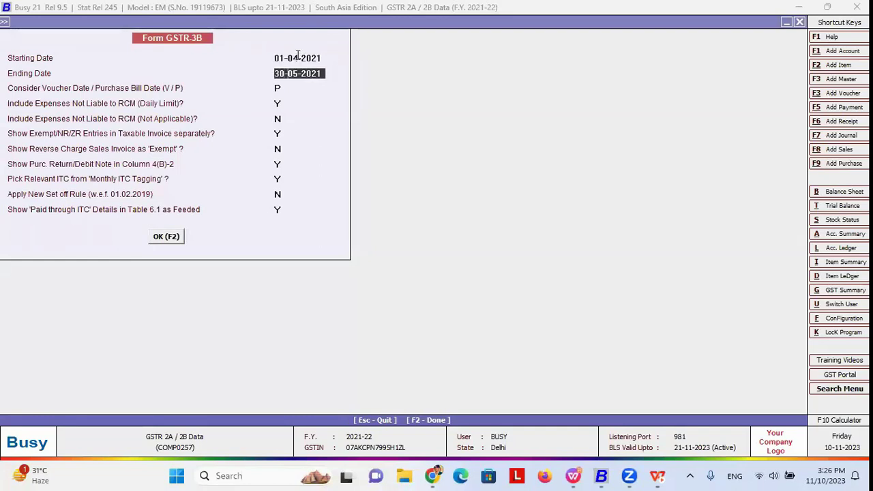
pyautogui.write('4')
pyautogui.press('Return')
pyautogui.press('F2')
# - Examine the supplies tables and the Eligible ITC section of Form GSTR-3B, ending on the All other ITC row
pyautogui.press('Down')
pyautogui.press('Down')
pyautogui.press('Down')
pyautogui.press('Down')
pyautogui.press('Down')
pyautogui.press('Down')
pyautogui.press('Down')
pyautogui.press('Down')
pyautogui.press('Down')
pyautogui.press('Down')
pyautogui.press('Down')
pyautogui.press('Down')
pyautogui.press('Down')
pyautogui.press('Down')
pyautogui.press('Down')
pyautogui.press('Down')
pyautogui.press('Down')
pyautogui.press('Down')
pyautogui.press('Down')
pyautogui.press('Down')
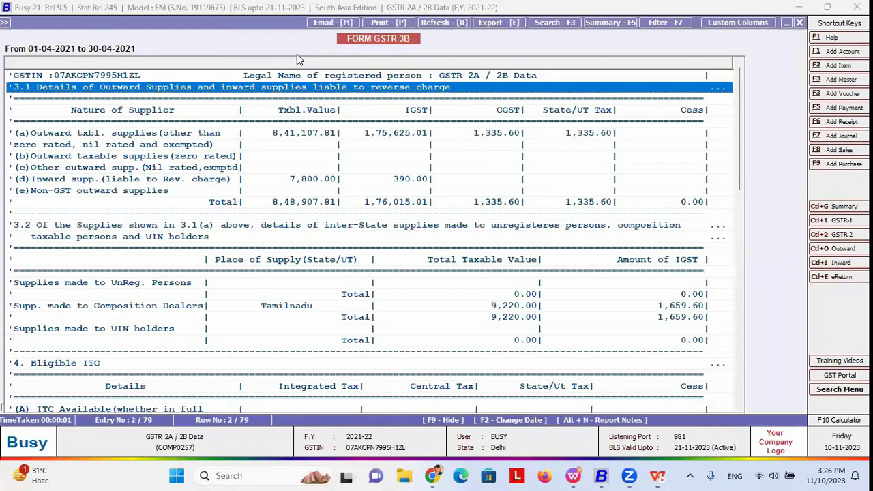
pyautogui.press('Down')
pyautogui.press('Up')
pyautogui.press('Up')
pyautogui.press('Up')
pyautogui.press('Up')
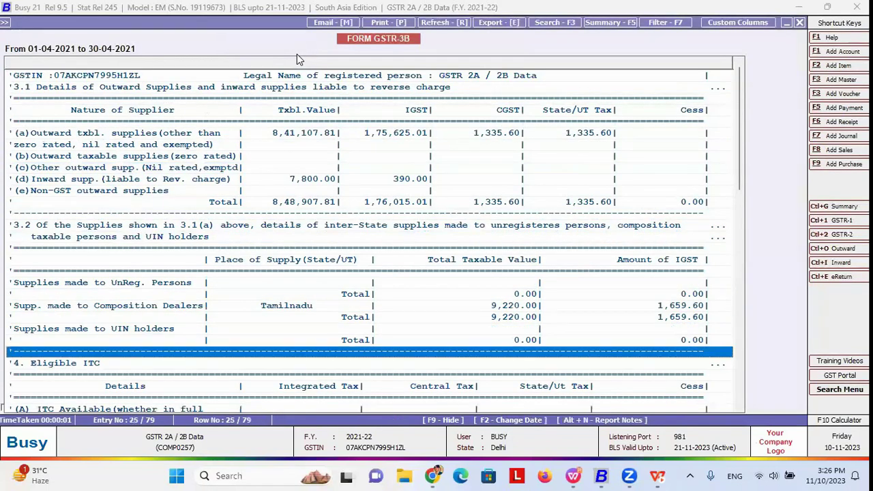
pyautogui.press('Down')
pyautogui.press('Down')
pyautogui.press('Down')
pyautogui.press('Down')
pyautogui.press('Down')
pyautogui.press('Down')
pyautogui.press('Down')
pyautogui.press('Down')
pyautogui.press('Down')
pyautogui.press('Down')
pyautogui.press('Down')
pyautogui.press('Down')
pyautogui.press('Down')
pyautogui.press('Down')
pyautogui.press('Down')
pyautogui.press('Down')
pyautogui.press('Down')
pyautogui.press('Down')
pyautogui.press('Down')
pyautogui.press('Down')
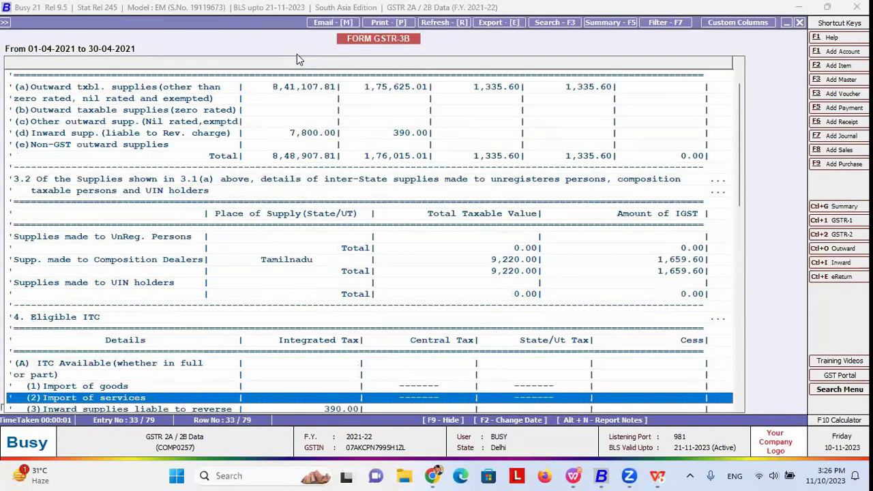
pyautogui.press('Up')
pyautogui.press('Up')
pyautogui.press('Up')
pyautogui.press('Up')
pyautogui.press('Up')
pyautogui.press('Up')
pyautogui.press('Up')
pyautogui.press('Up')
pyautogui.press('Up')
pyautogui.press('Up')
pyautogui.press('Up')
pyautogui.press('Up')
pyautogui.press('Up')
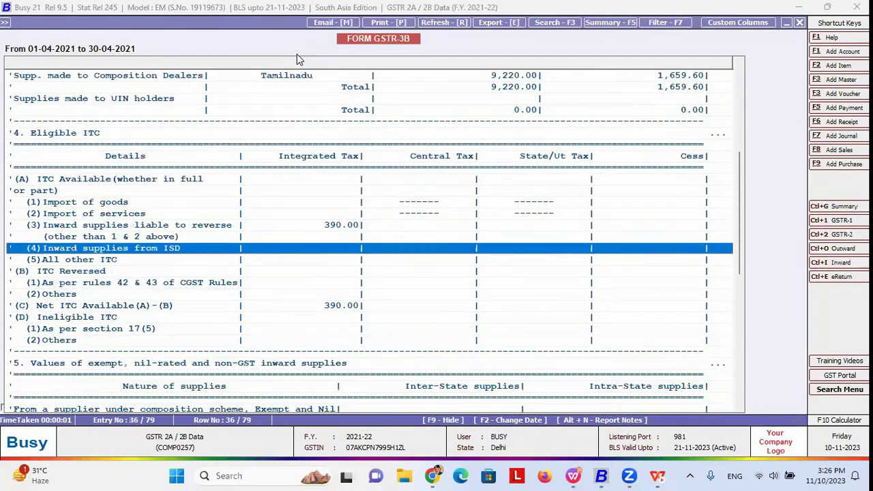
pyautogui.press('Down')
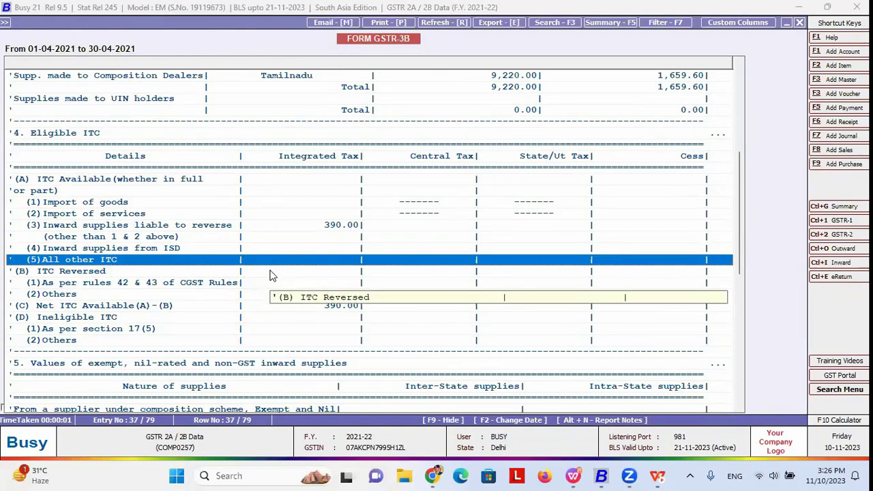
# - Close Form GSTR-3B and its options, switch to the presentation and advance past the Input Tax Credit Management slide
pyautogui.press('Escape')
pyautogui.press('Escape')
pyautogui.press('Escape')
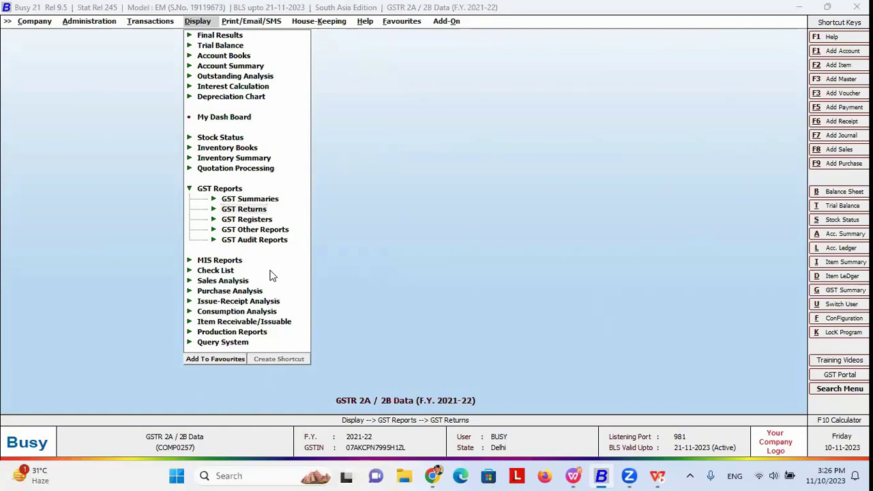
pyautogui.hotkey('alt', 'Tab')
pyautogui.hotkey('alt', 'Tab')
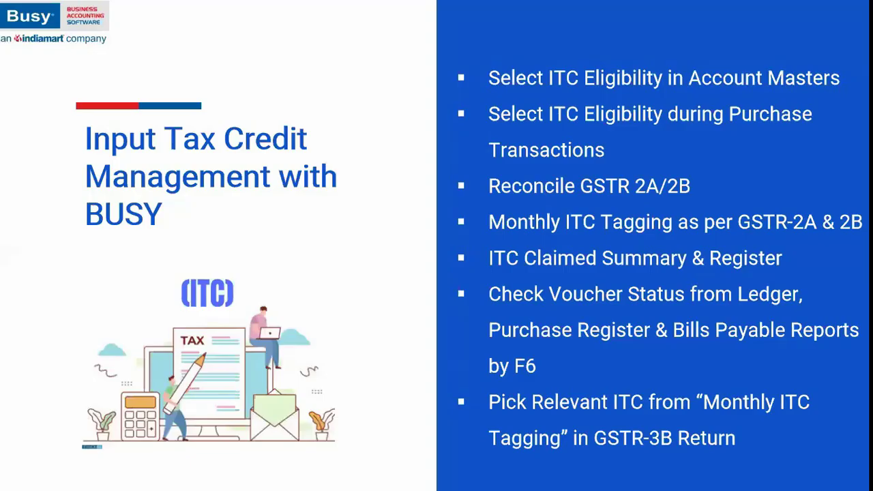
pyautogui.press('Right')
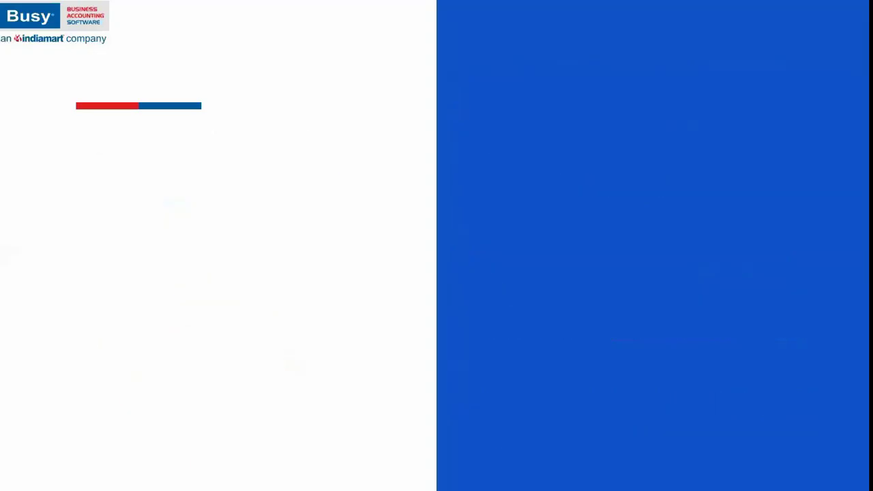
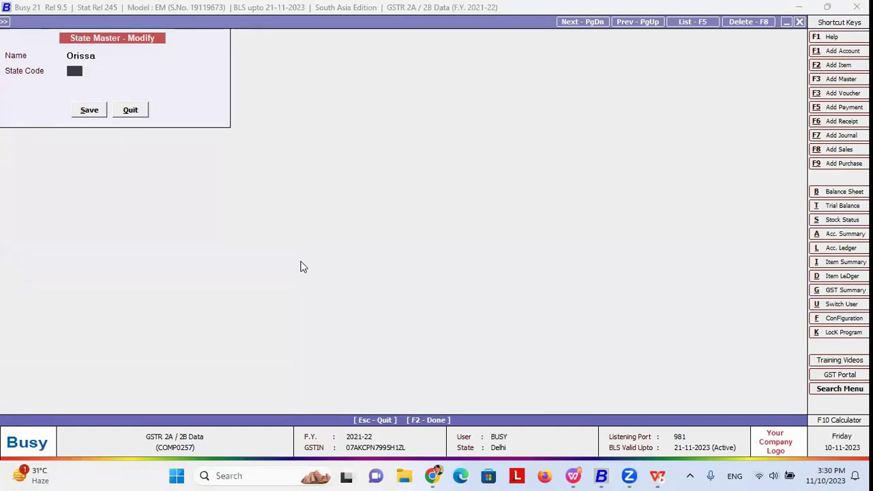
# - Leave the Orissa state master and open the Unit Master mistakes from the Common Mistakes report
pyautogui.press('Escape')
pyautogui.press('Return')
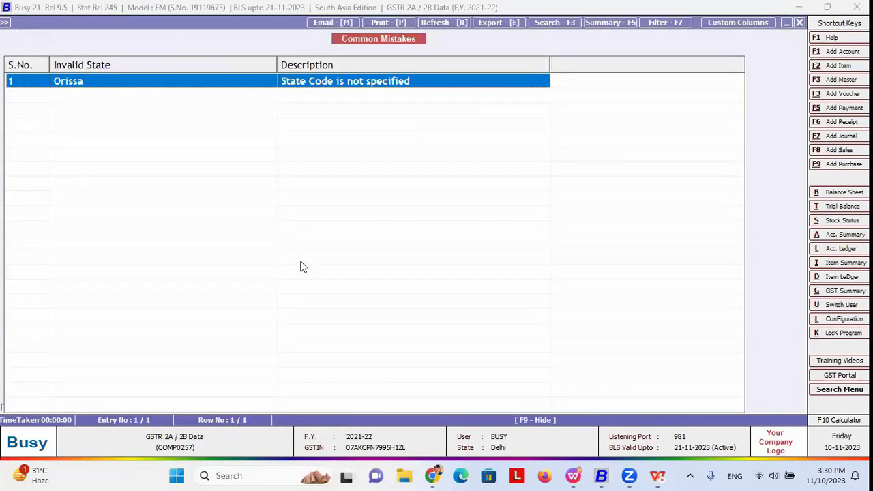
pyautogui.press('Escape')
pyautogui.press('Down')
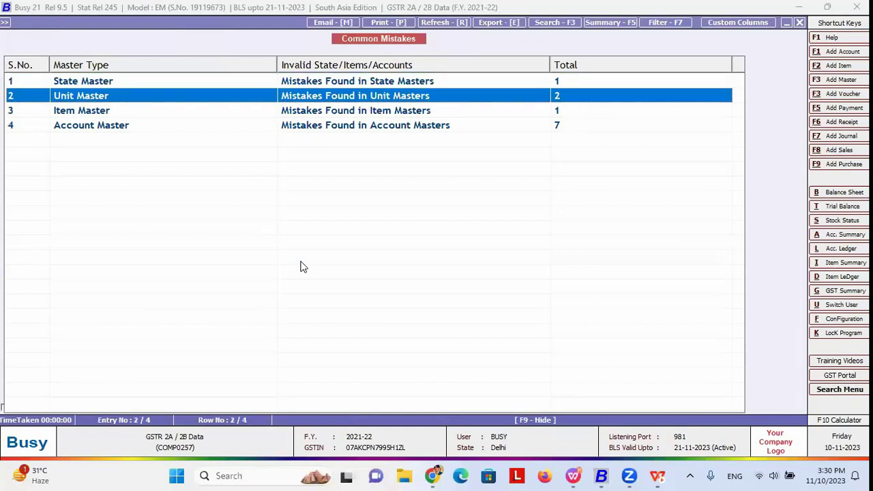
pyautogui.press('Return')
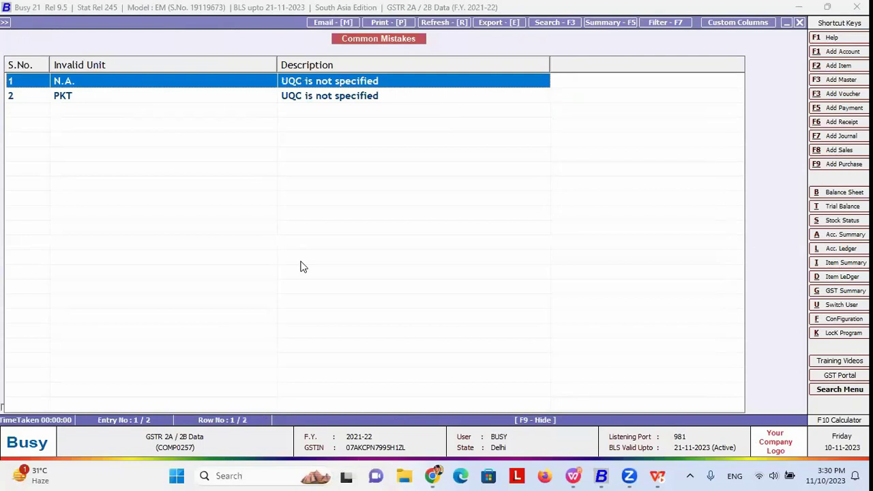
# - Choose PAC-PACKS as the UQC for GST e-Return of the PKT unit, quit without saving and return to the master types
pyautogui.press('Down')
pyautogui.press('Return')
pyautogui.press('Return')
pyautogui.press('Return')
pyautogui.press('Return')
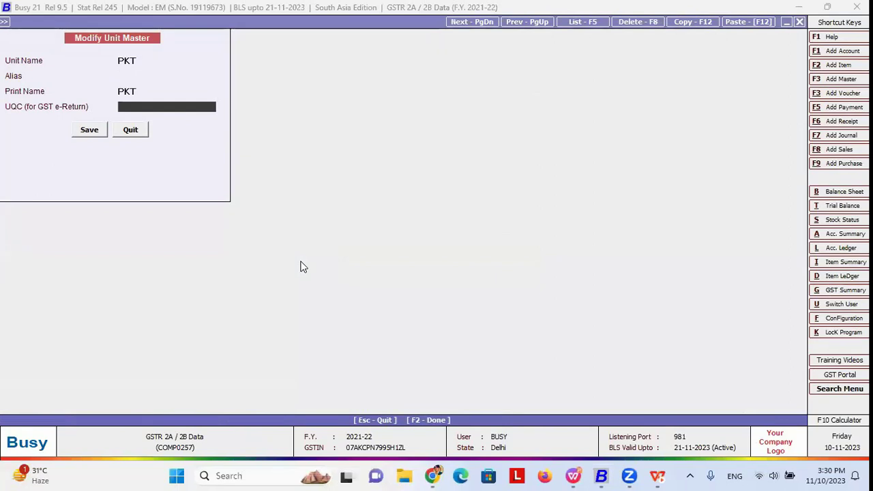
pyautogui.press('Up')
pyautogui.press('Up')
pyautogui.press('Up')
pyautogui.press('Up')
pyautogui.press('Down')
pyautogui.press('Down')
pyautogui.press('Down')
pyautogui.press('Down')
pyautogui.write('P')
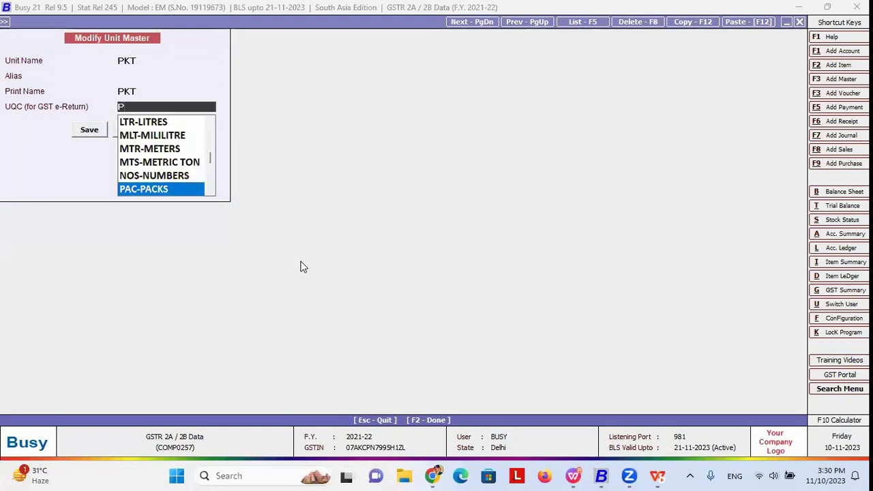
pyautogui.press('Return')
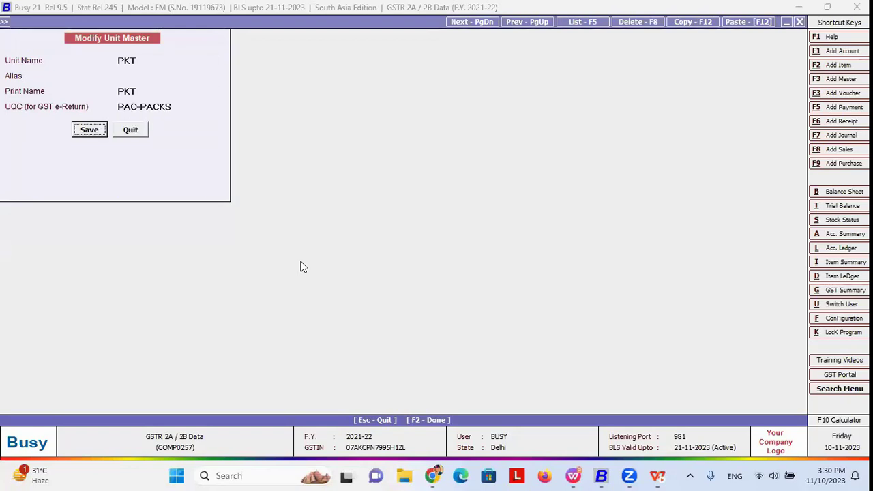
pyautogui.click(179, 107)
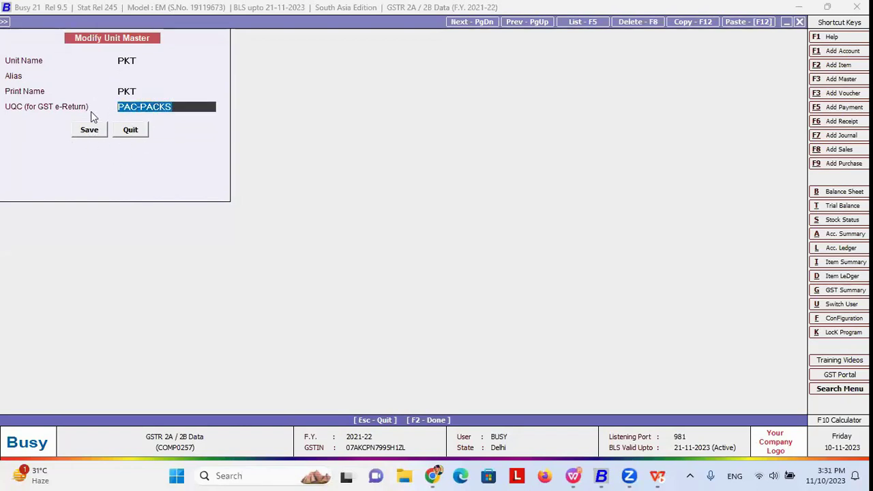
pyautogui.click(131, 131)
pyautogui.press('Escape')
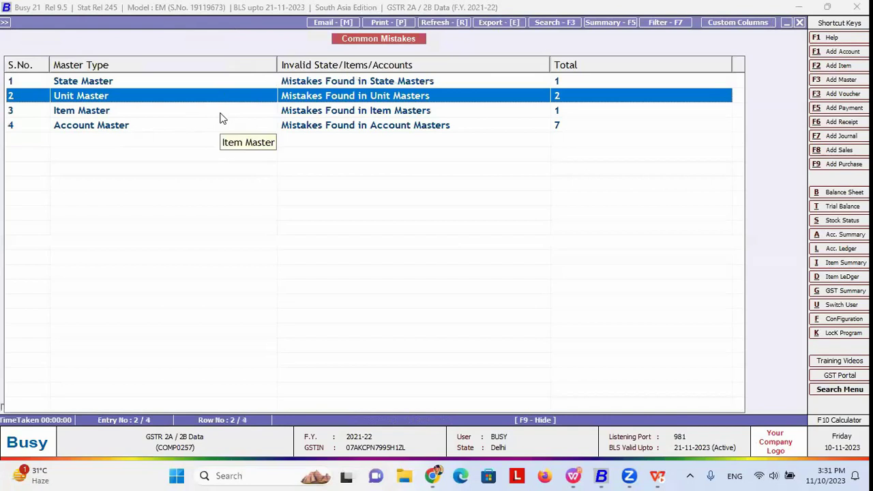
# - Inspect the HSN/SAC code of RADIATOR HOSE L/L 680 GENERATOR from the Item Master mistakes and return to the master types
pyautogui.doubleClick(264, 113)
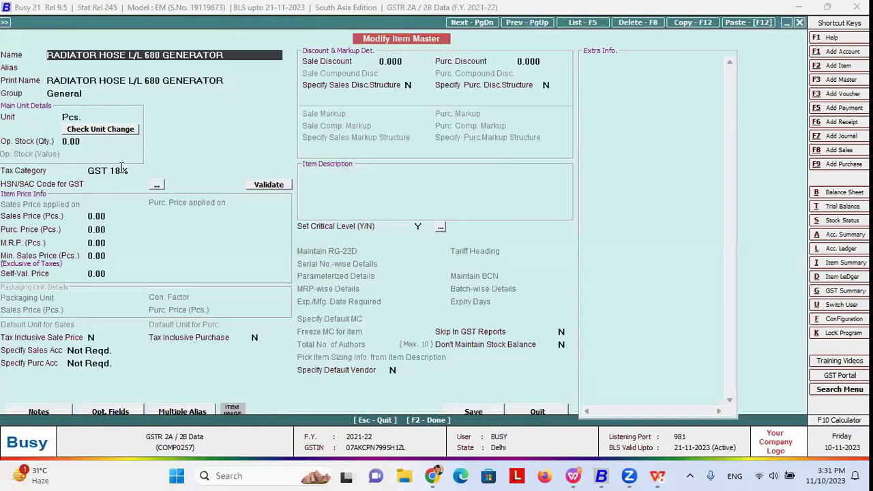
pyautogui.click(108, 188)
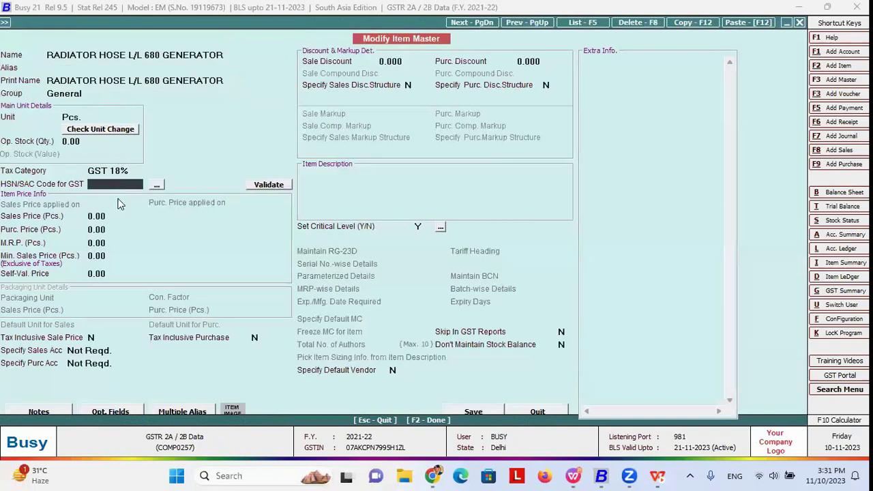
pyautogui.press('Escape')
pyautogui.press('Escape')
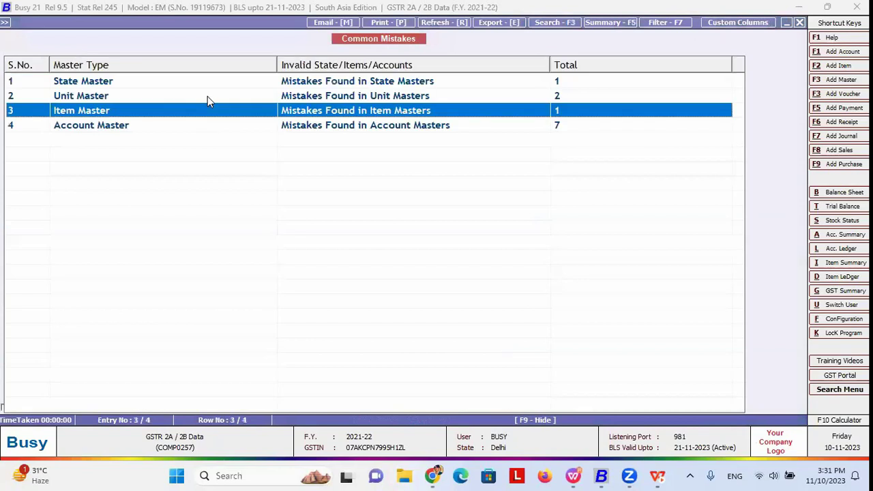
# - Inspect the missing HSN/SAC code and tax category of ELECTRICITY EXPENSES from the Account Master mistakes and close the Common Mistakes report
pyautogui.doubleClick(155, 126)
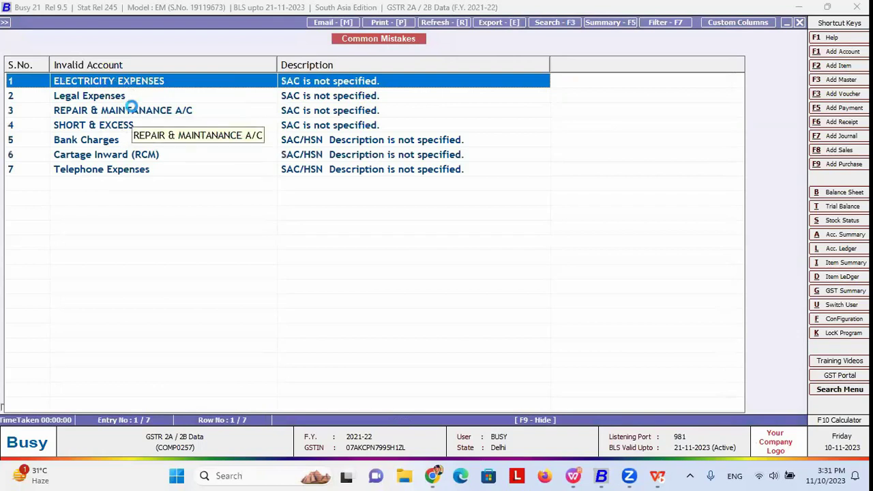
pyautogui.press('Return')
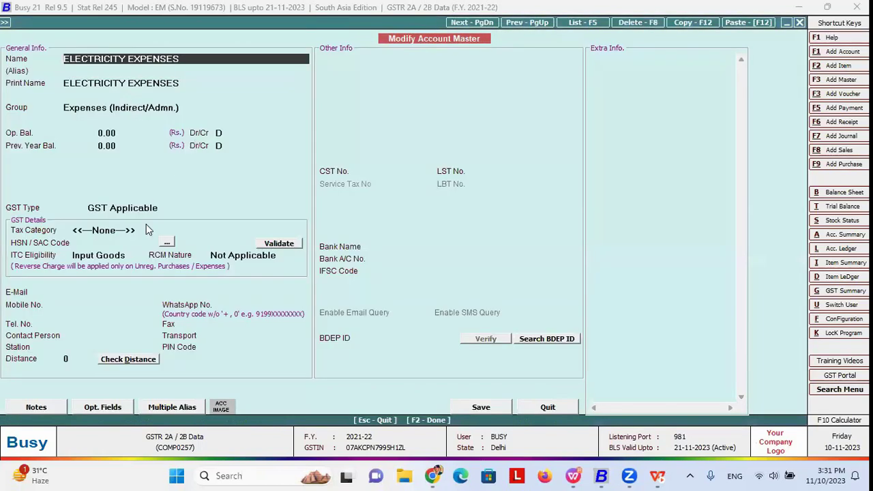
pyautogui.click(118, 242)
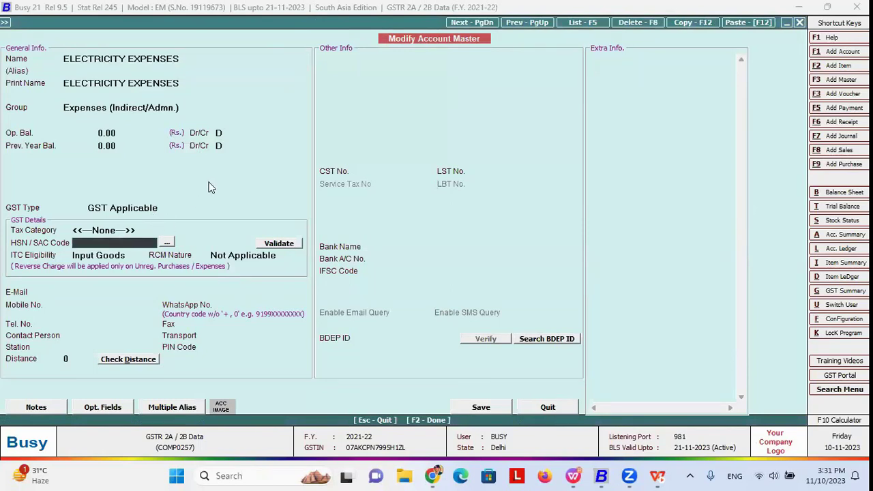
pyautogui.click(142, 231)
pyautogui.press('Return')
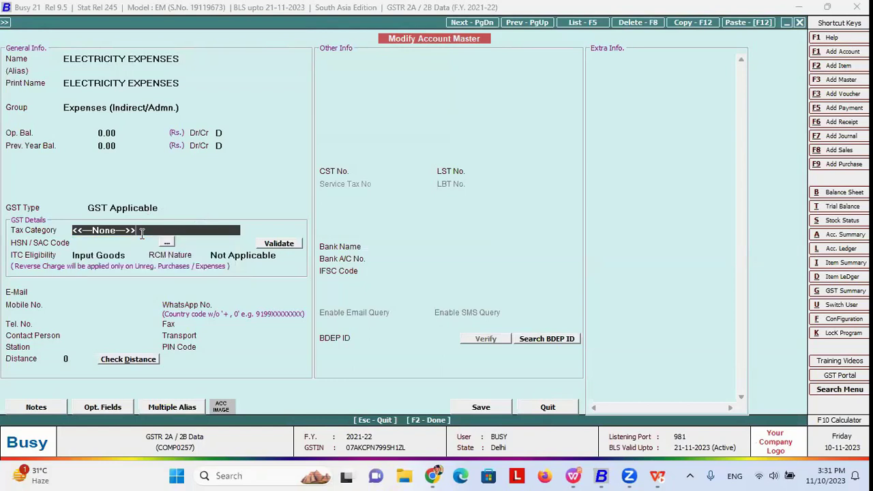
pyautogui.press('F2')
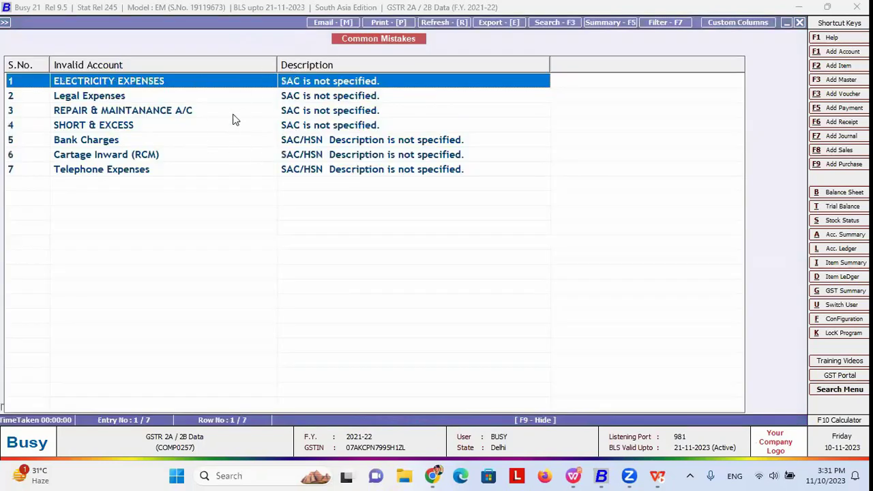
pyautogui.press('Escape')
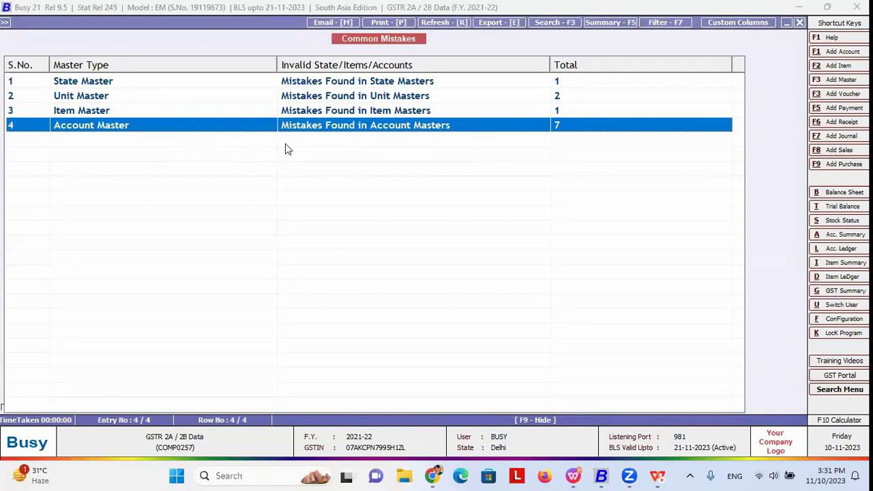
pyautogui.press('Escape')
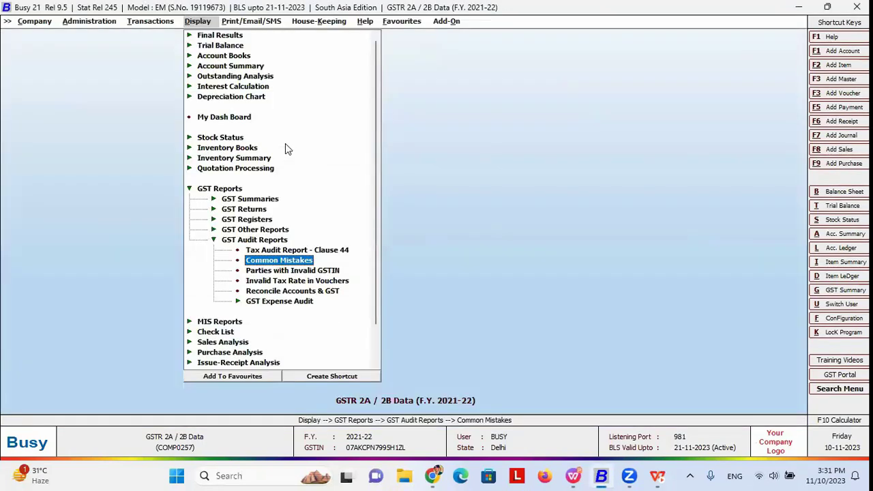
# - Open the account master of A TO Z BUSINESS PRODUCTS for modification
pyautogui.press('Down')
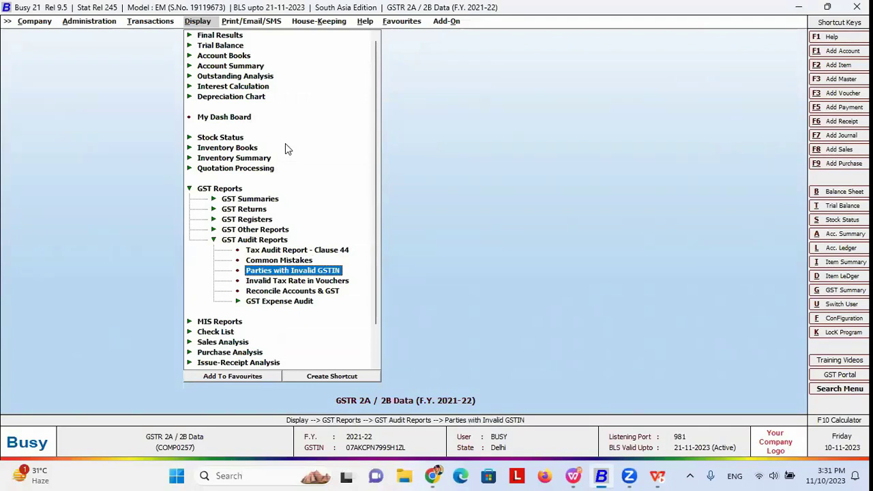
pyautogui.press('Left')
pyautogui.press('Left')
pyautogui.press('Left')
pyautogui.press('Up')
pyautogui.press('Right')
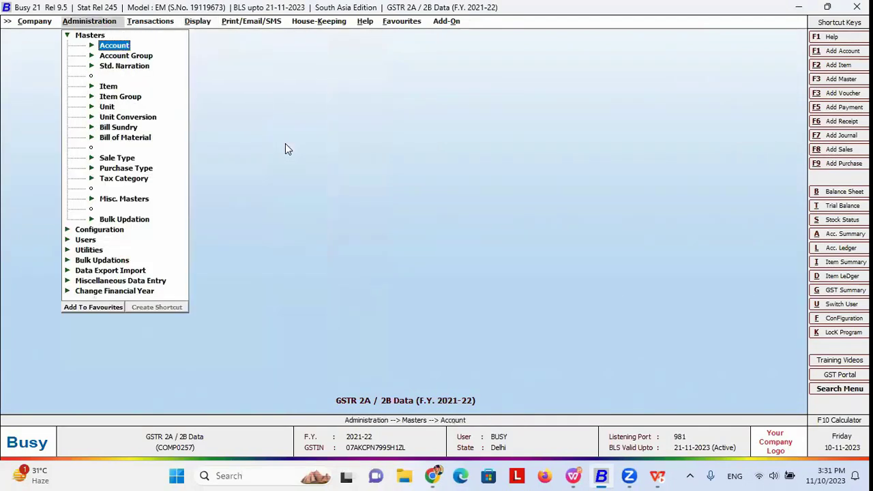
pyautogui.press('Right')
pyautogui.press('Down')
pyautogui.press('Return')
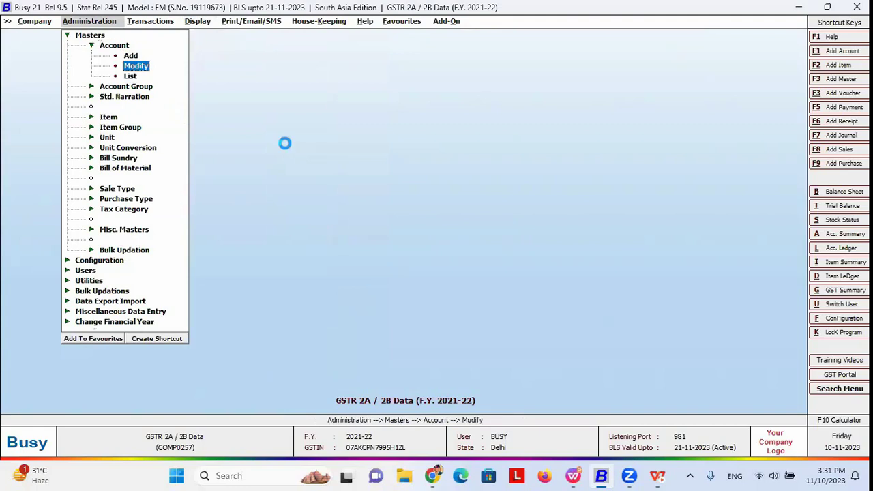
pyautogui.press('Return')
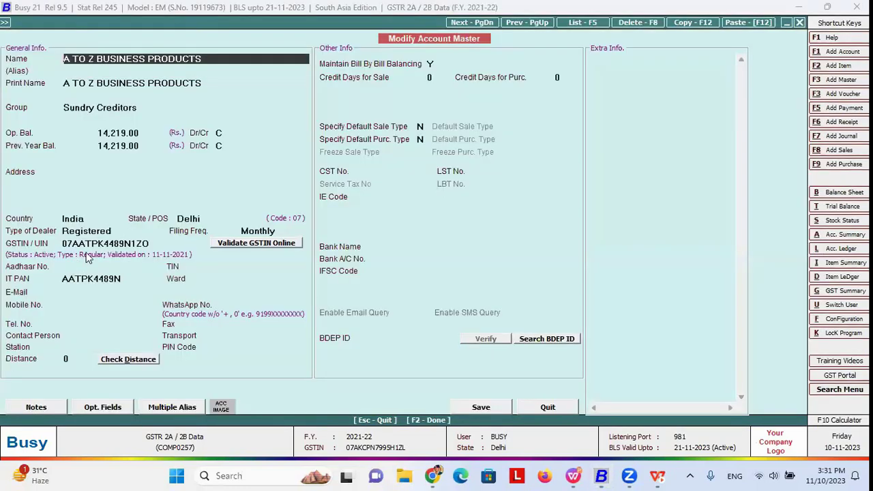
# - Highlight the account's GSTIN / UIN for inspection, and leave account modification without saving
pyautogui.click(148, 245)
pyautogui.moveTo(148, 244); pyautogui.dragTo(61, 245)
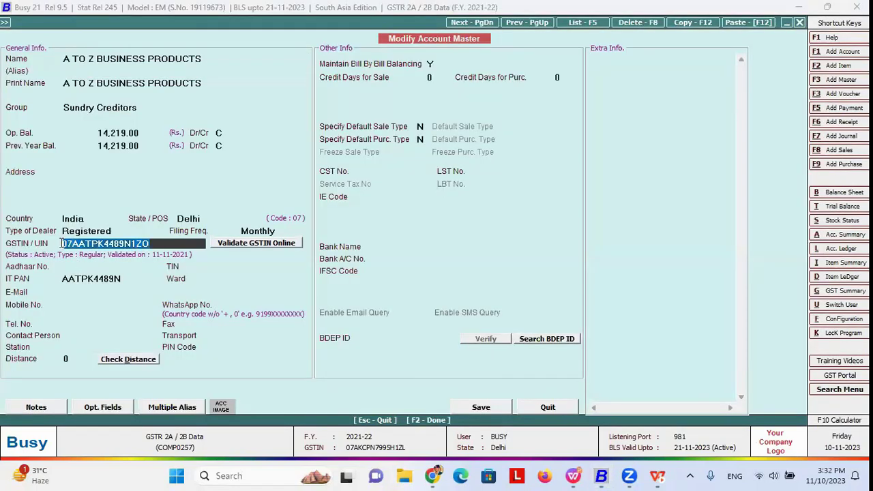
pyautogui.press('Escape')
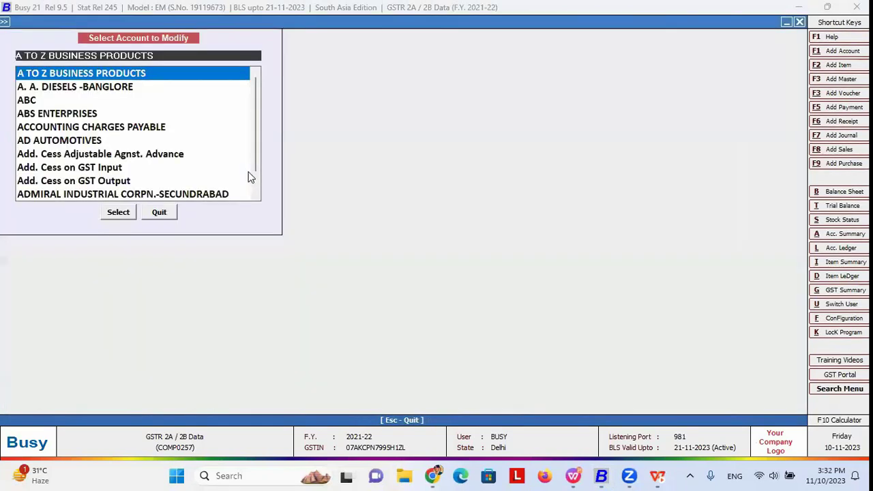
pyautogui.press('Escape')
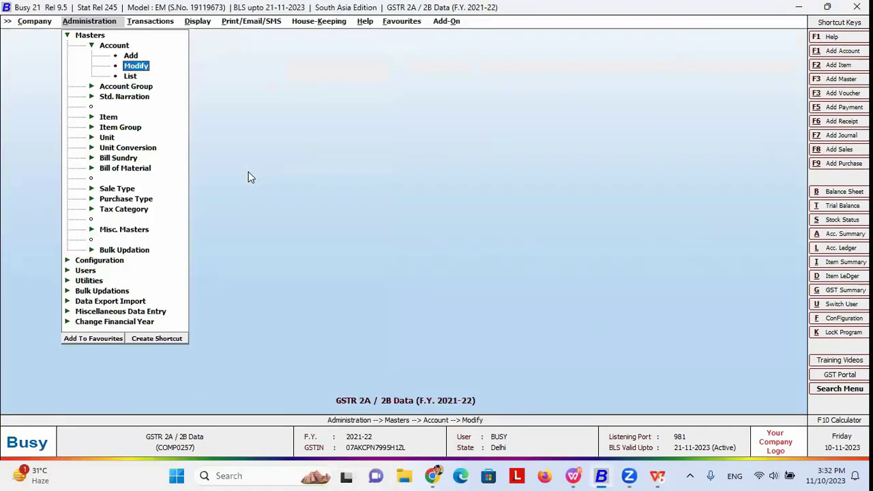
# - Run the Parties with Invalid GSTIN audit report and close it
pyautogui.press('Right')
pyautogui.press('Right')
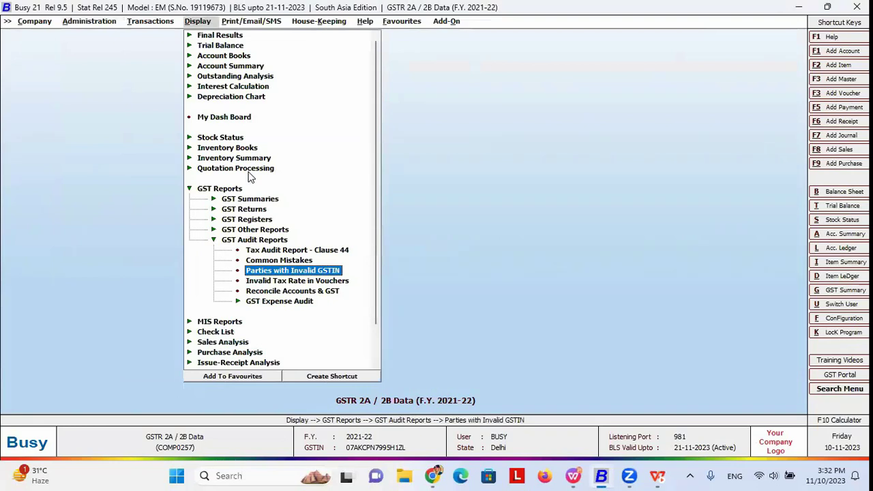
pyautogui.click(296, 270)
pyautogui.press('Down')
pyautogui.press('Return')
pyautogui.press('Return')
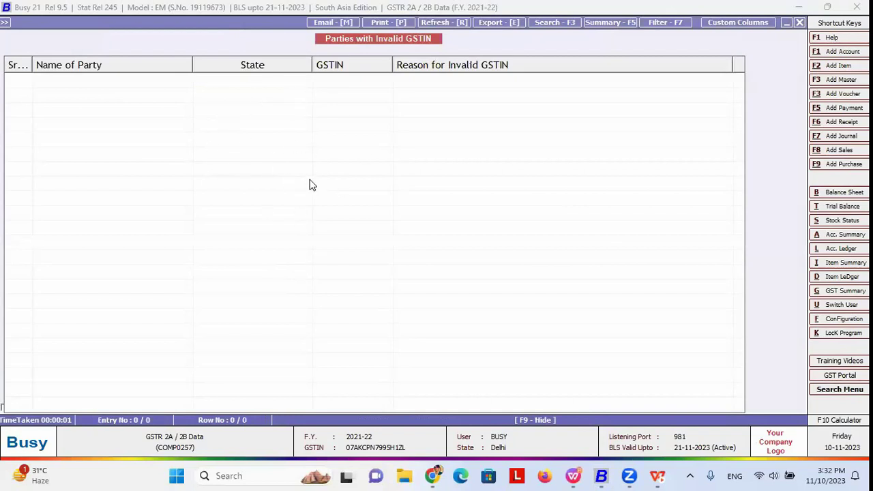
pyautogui.press('Escape')
pyautogui.press('Escape')
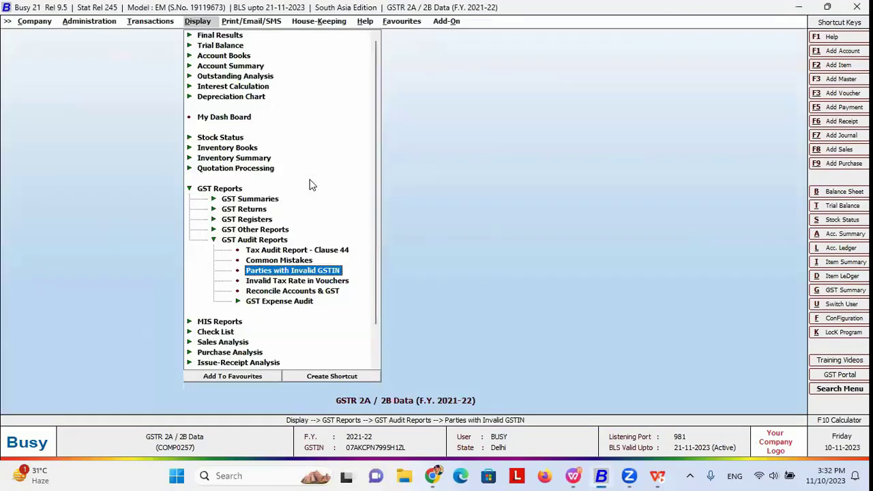
# - Generate the Invalid Tax Rate in Vouchers report for combined sales transactions from 01-04-2021 to 18-02-2022
pyautogui.press('Down')
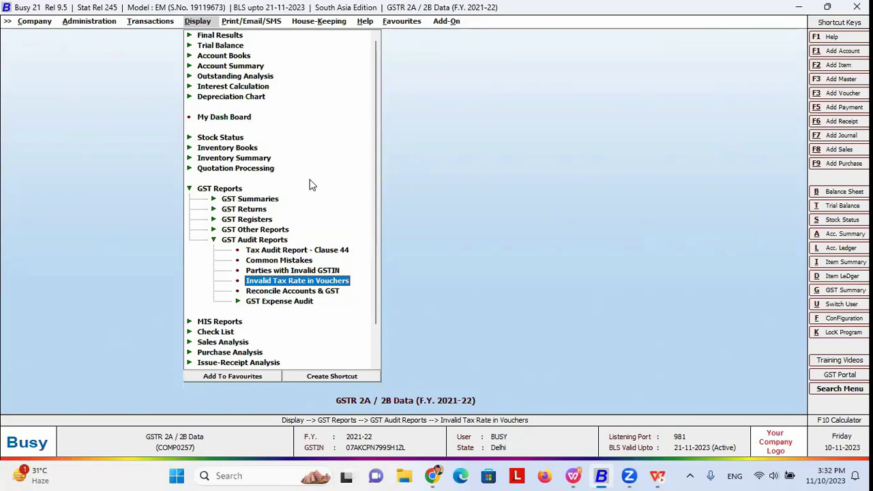
pyautogui.click(311, 285)
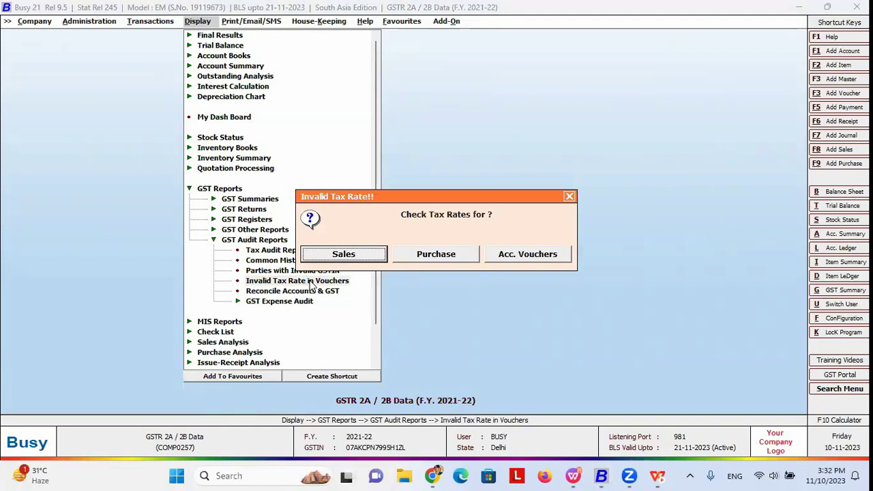
pyautogui.press('Right')
pyautogui.press('Right')
pyautogui.press('Right')
pyautogui.press('Return')
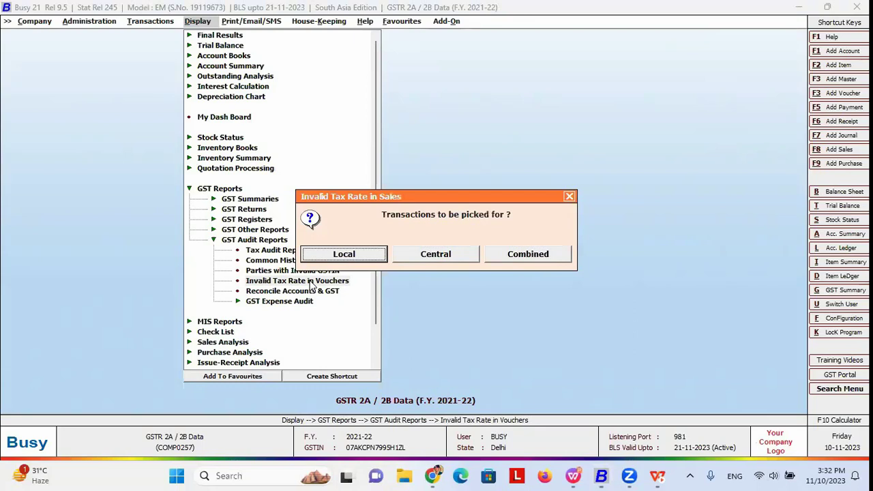
pyautogui.press('Right')
pyautogui.press('Right')
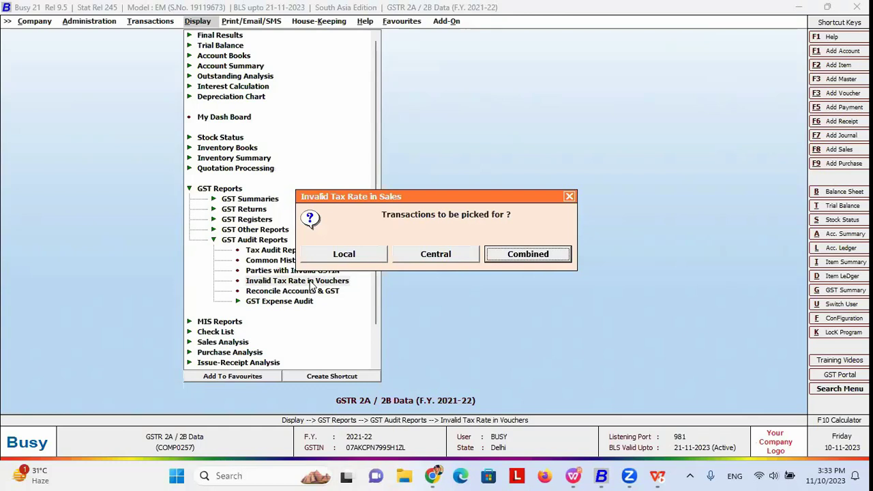
pyautogui.press('Return')
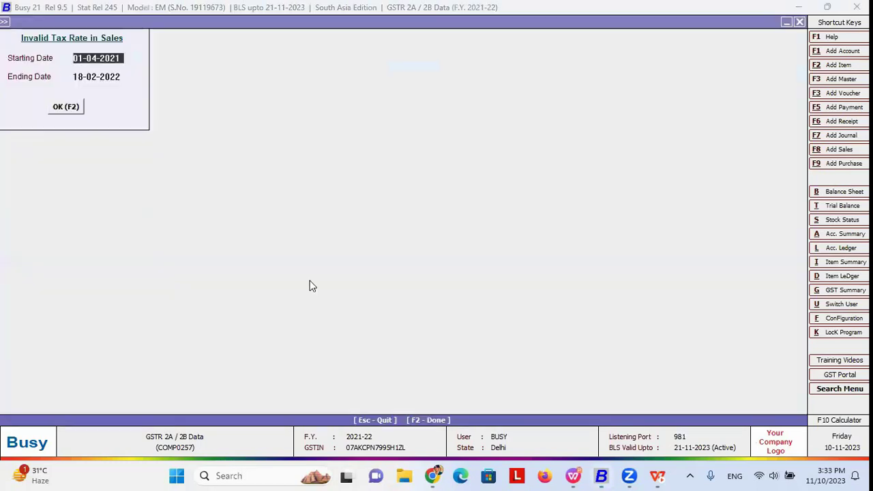
pyautogui.press('Return')
pyautogui.press('Return')
pyautogui.press('Return')
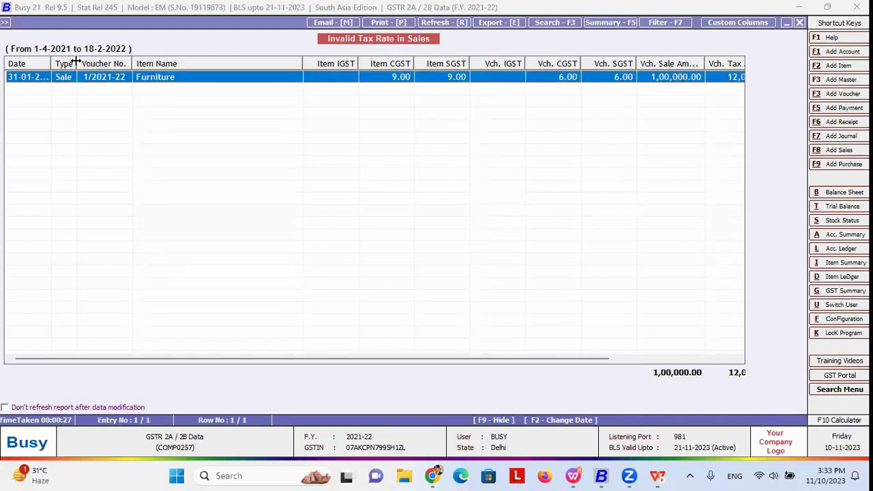
# - Widen the report's Type column and inspect the tax category in the Furniture item master through its sales voucher
pyautogui.moveTo(75, 62); pyautogui.dragTo(108, 63)
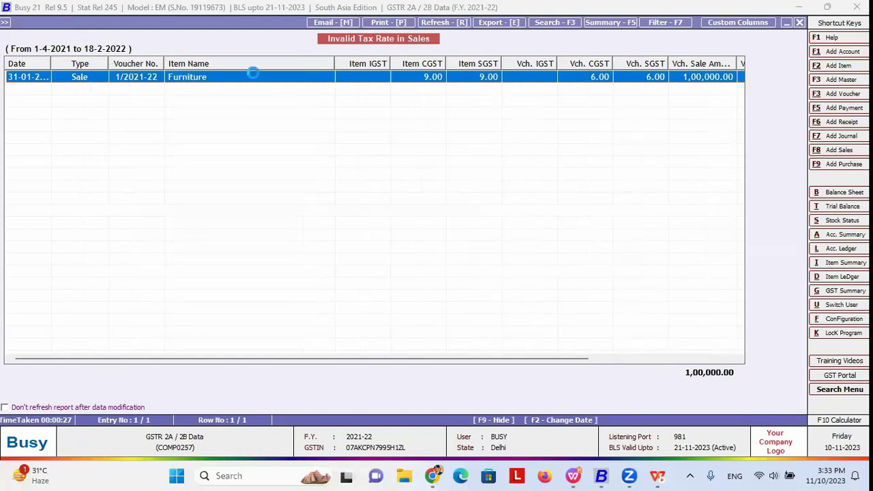
pyautogui.doubleClick(136, 76)
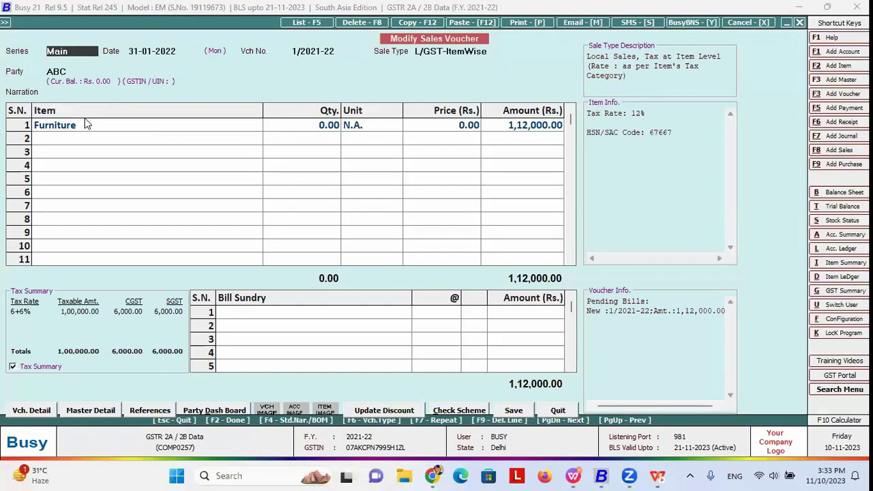
pyautogui.click(92, 126)
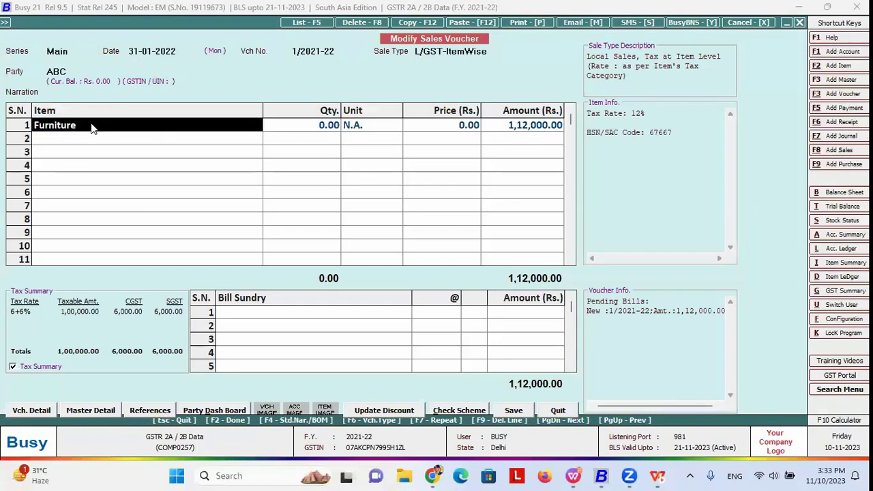
pyautogui.doubleClick(92, 128)
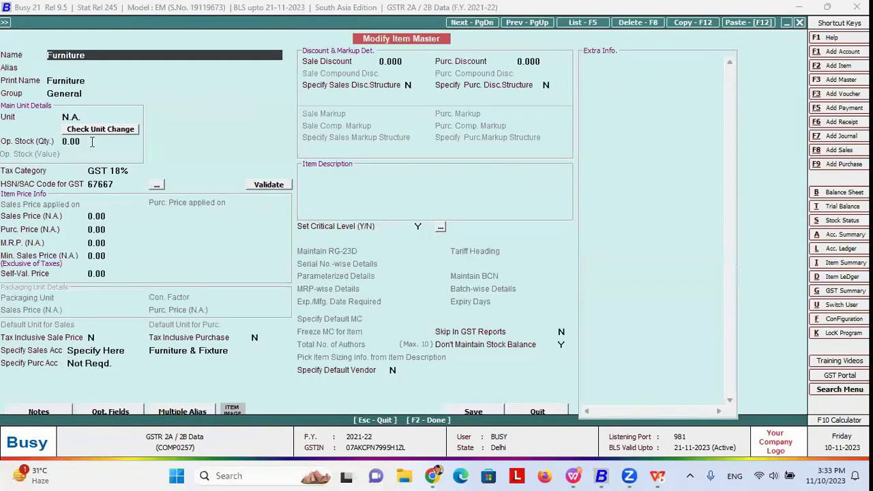
pyautogui.click(137, 171)
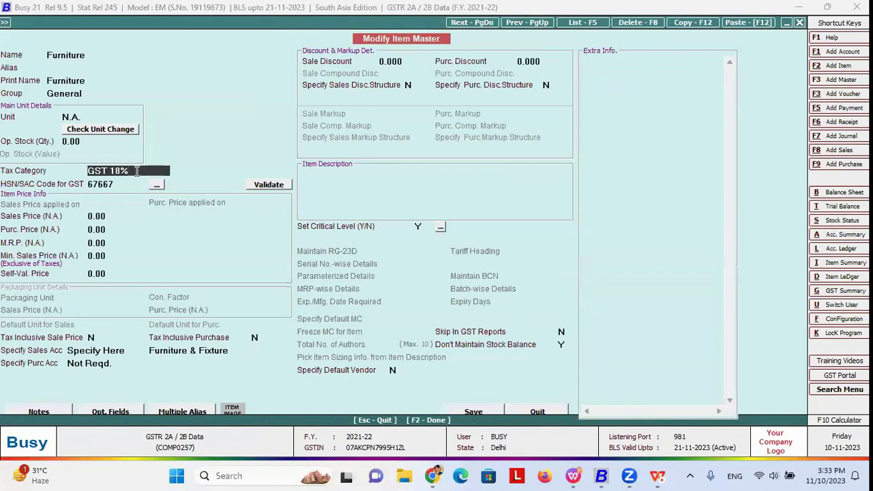
pyautogui.press('Escape')
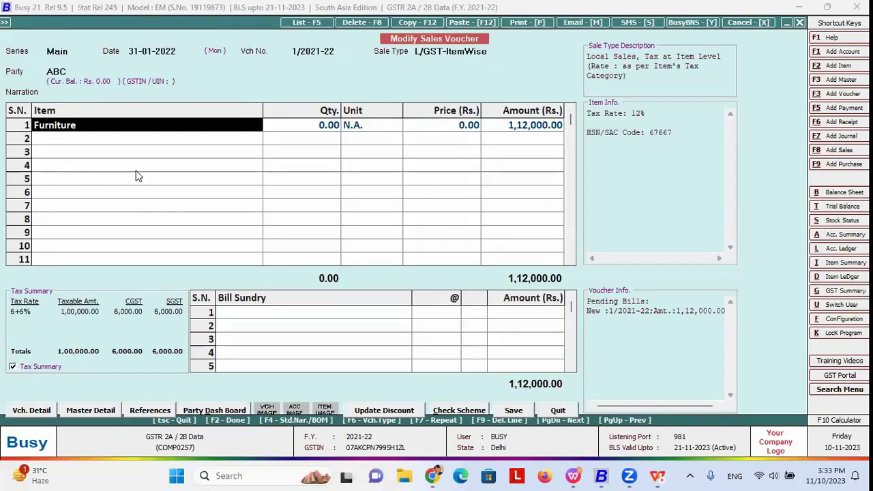
# - Review the CGST and SGST rates in the item-wise GST details of the Furniture line
pyautogui.click(517, 132)
pyautogui.press('Return')
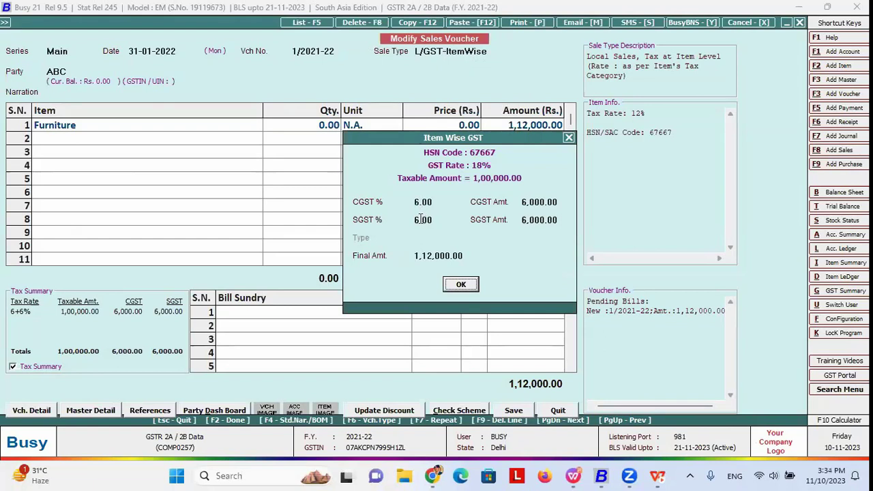
pyautogui.click(421, 223)
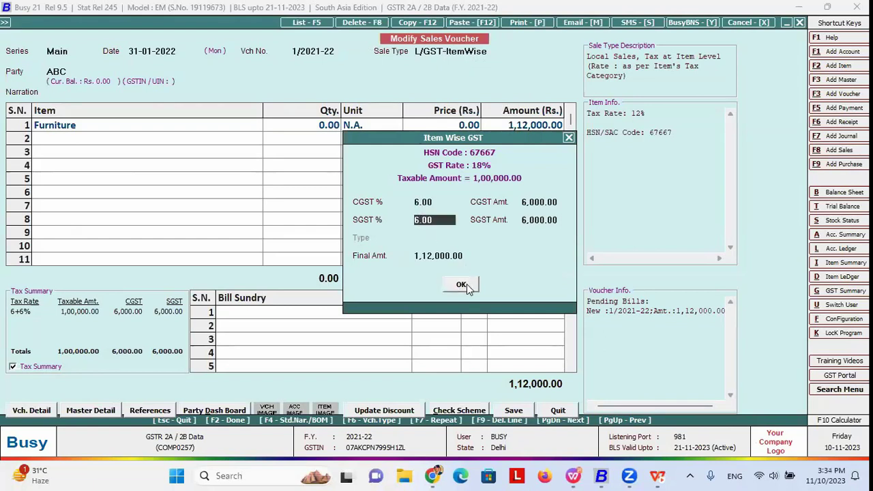
pyautogui.click(467, 284)
pyautogui.press('Return')
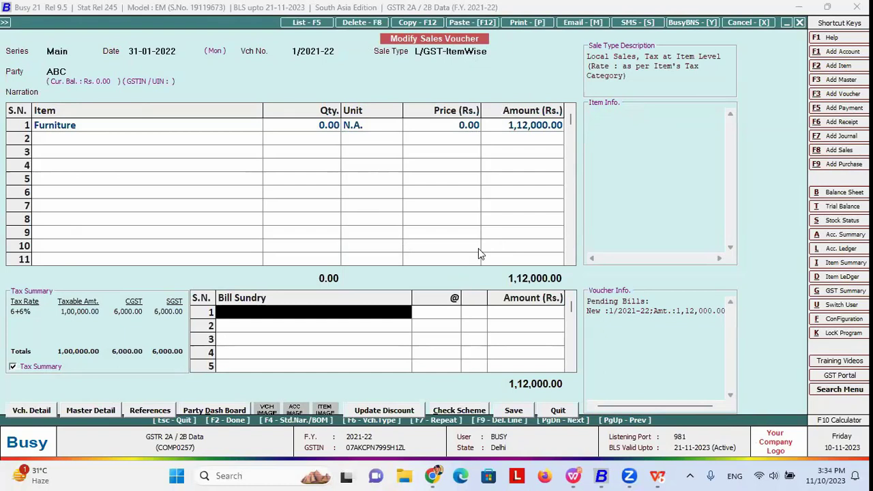
# - Decline to continue with the invalid CGST rate for Furniture and quit the sales voucher without saving
pyautogui.press('Return')
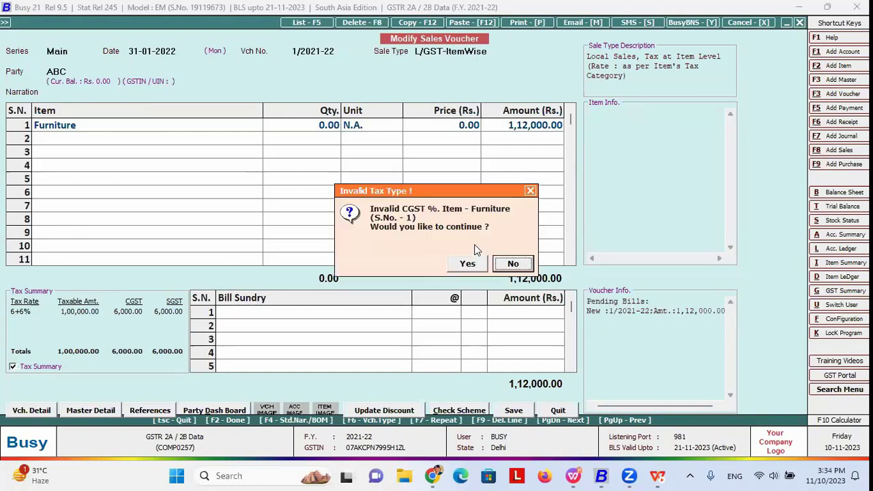
pyautogui.click(512, 265)
pyautogui.press('Escape')
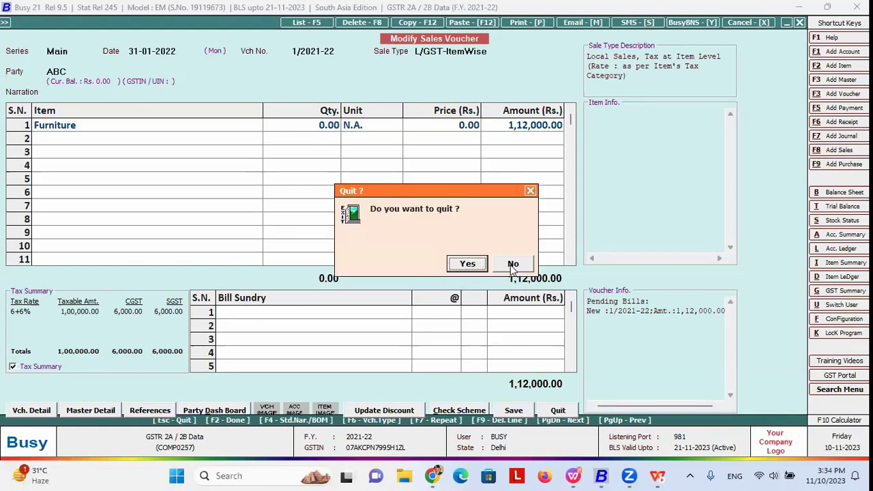
pyautogui.click(466, 265)
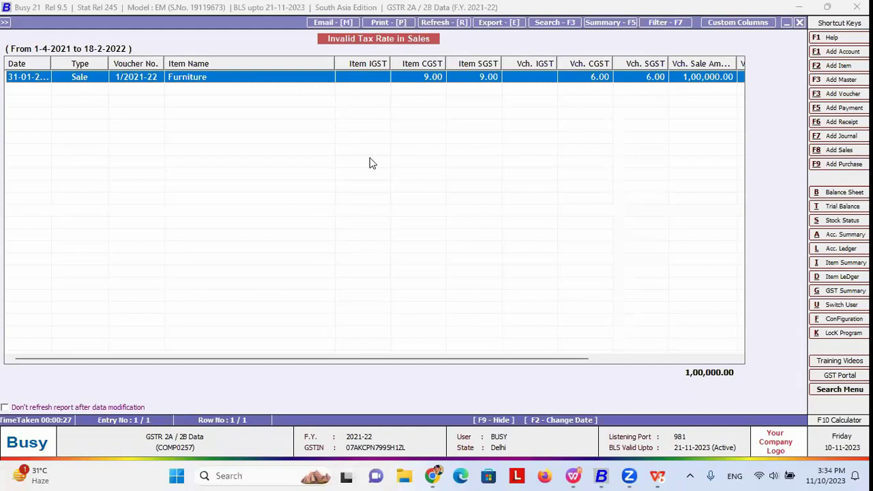
# - Generate the Reconcile Accounts & GST report for sales from 01-04-2021 to 18-02-2022, ignoring differences up to Rs. 1
pyautogui.press('Escape')
pyautogui.press('Escape')
pyautogui.press('Escape')
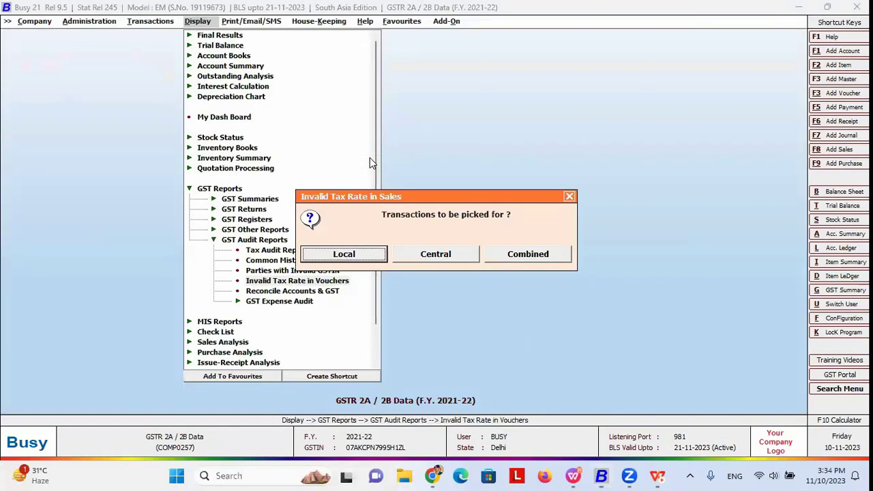
pyautogui.press('Down')
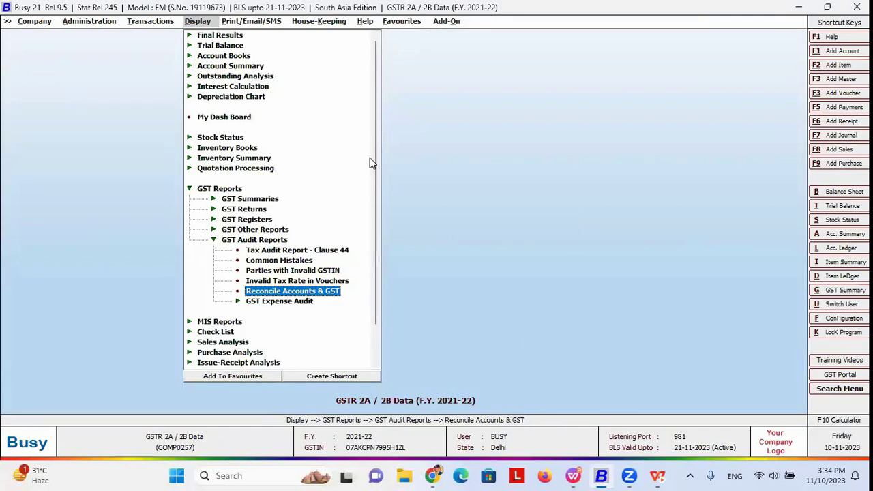
pyautogui.press('Return')
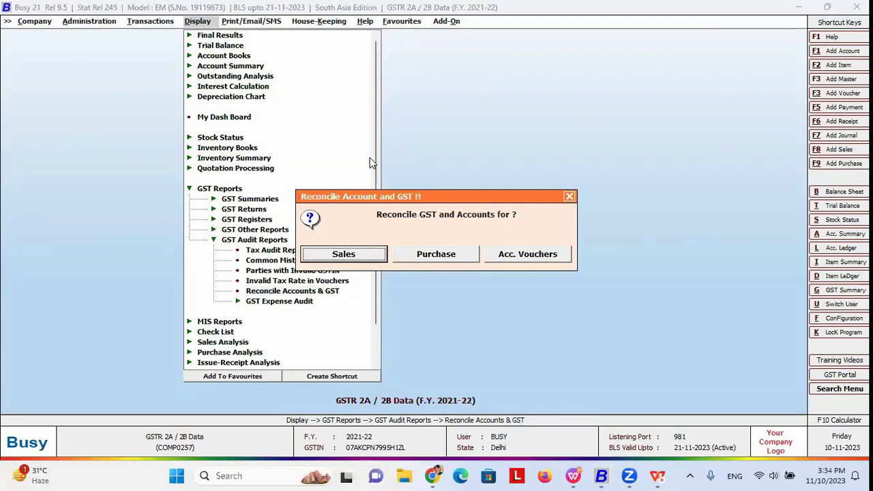
pyautogui.press('Escape')
pyautogui.press('Return')
pyautogui.press('Return')
pyautogui.press('Return')
pyautogui.press('Return')
pyautogui.press('Return')
pyautogui.press('Return')
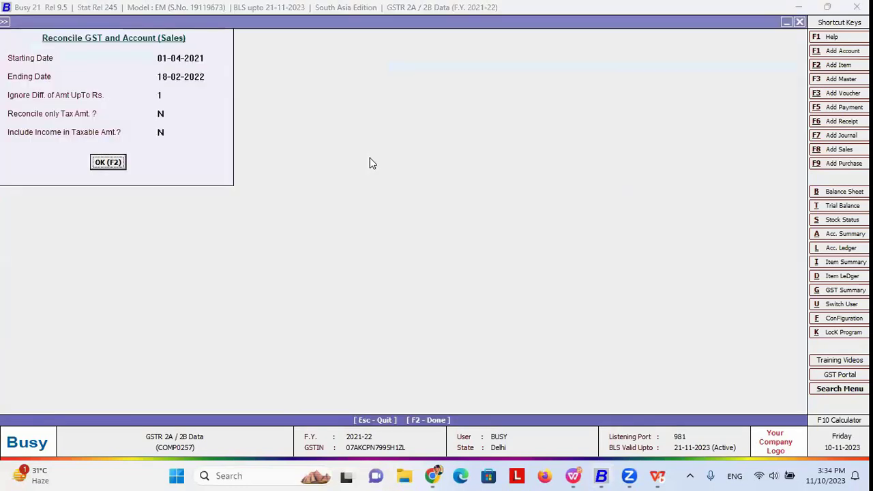
pyautogui.press('Return')
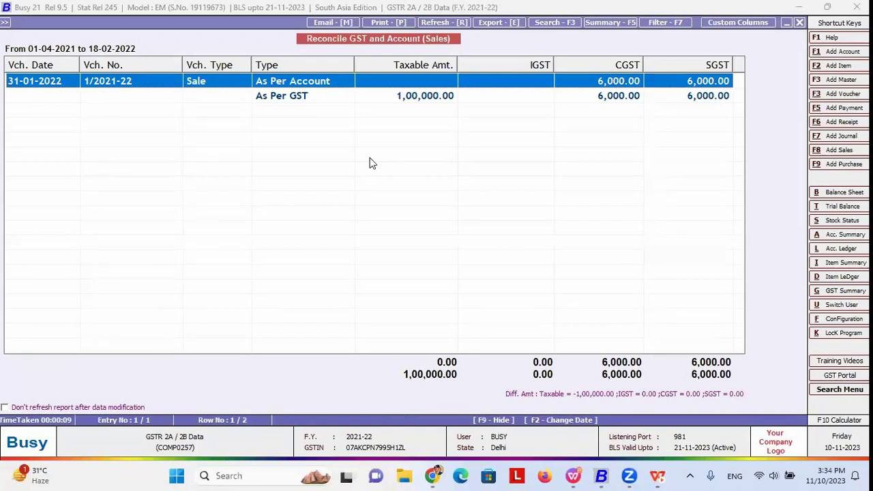
# - Open sales voucher 1/2021-22 from the report and check the sales account specified in the Furniture item master
pyautogui.press('Return')
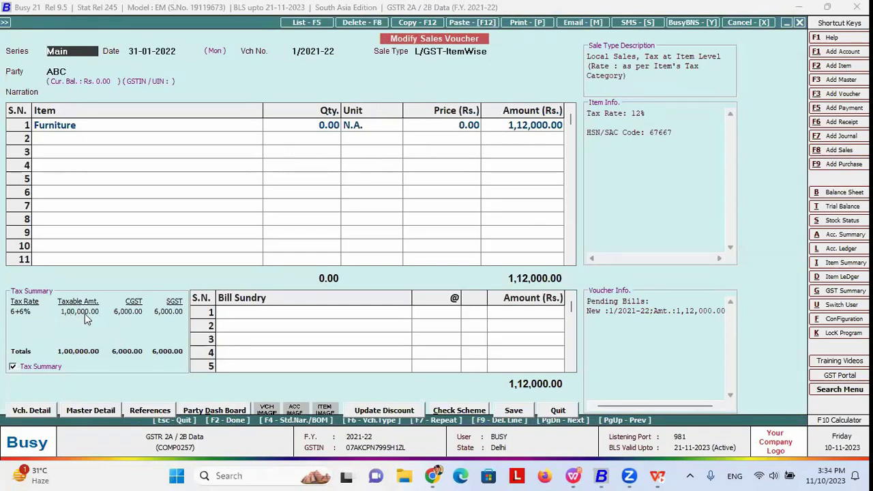
pyautogui.click(92, 125)
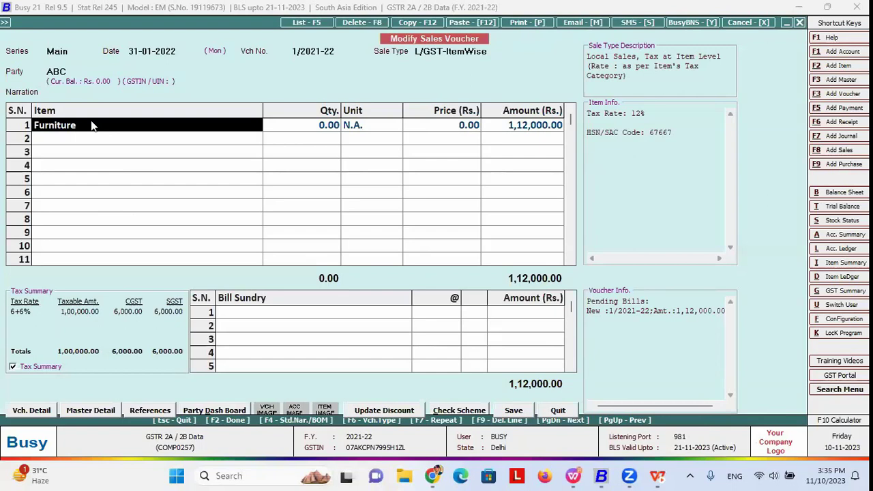
pyautogui.doubleClick(92, 125)
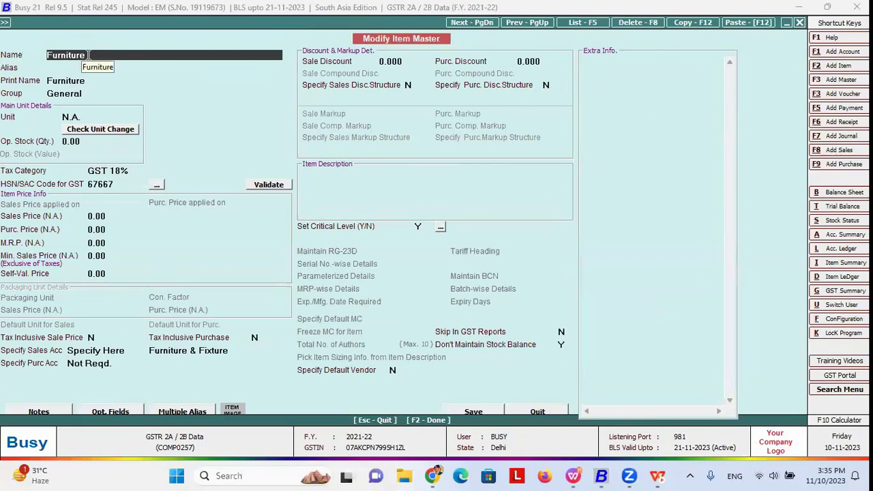
pyautogui.click(236, 350)
pyautogui.press('Return')
pyautogui.press('F2')
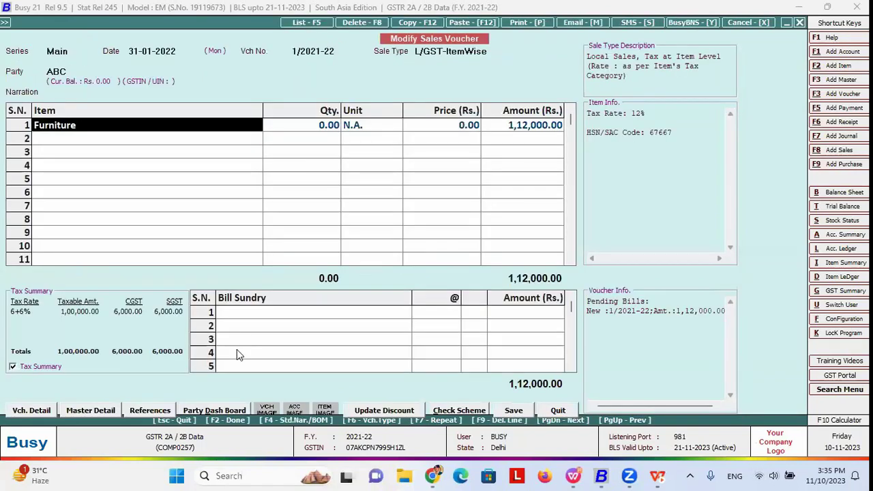
# - Add a Freight & Forwarding Charges bill sundry of 1,000 to the sales voucher
pyautogui.click(251, 315)
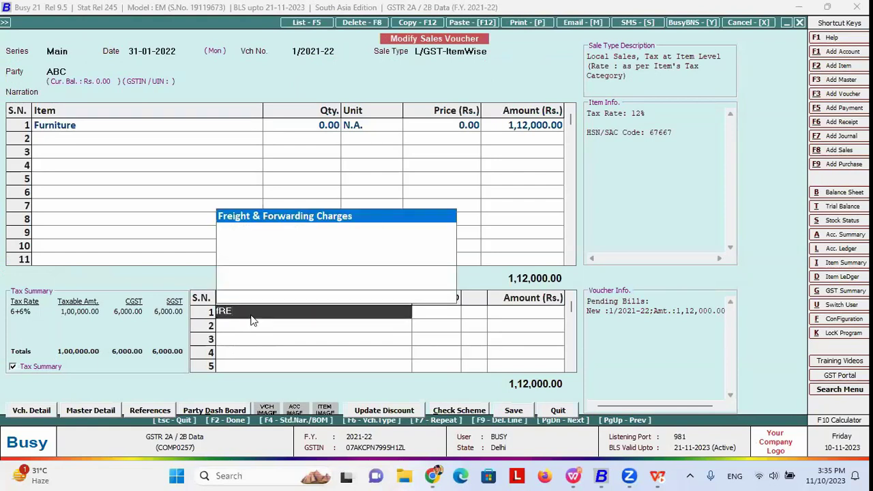
pyautogui.press('Return')
pyautogui.write('1000')
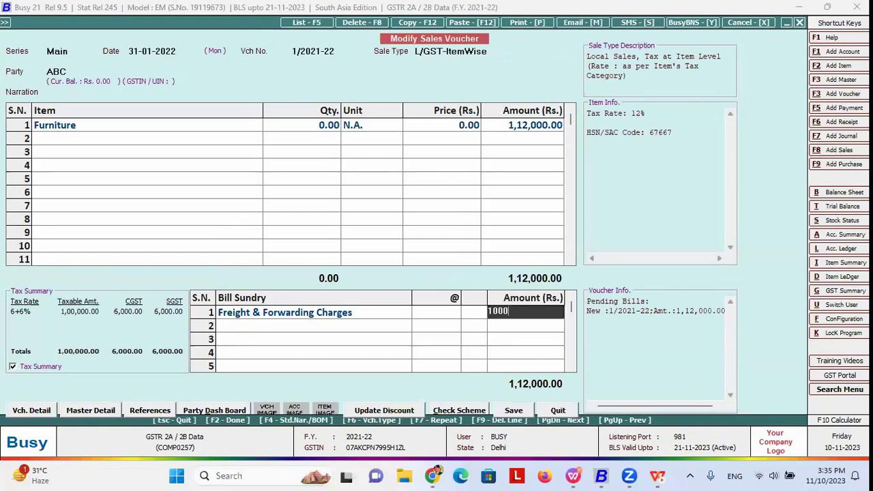
pyautogui.press('Return')
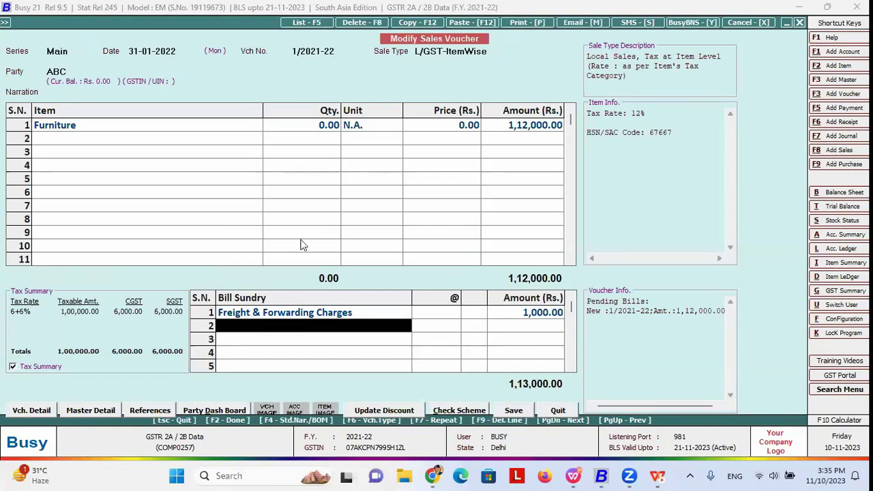
# - Change the voucher's sale type to L/GST-5% and set the Furniture amount to 6,000
pyautogui.click(497, 54)
pyautogui.press('Up')
pyautogui.press('Return')
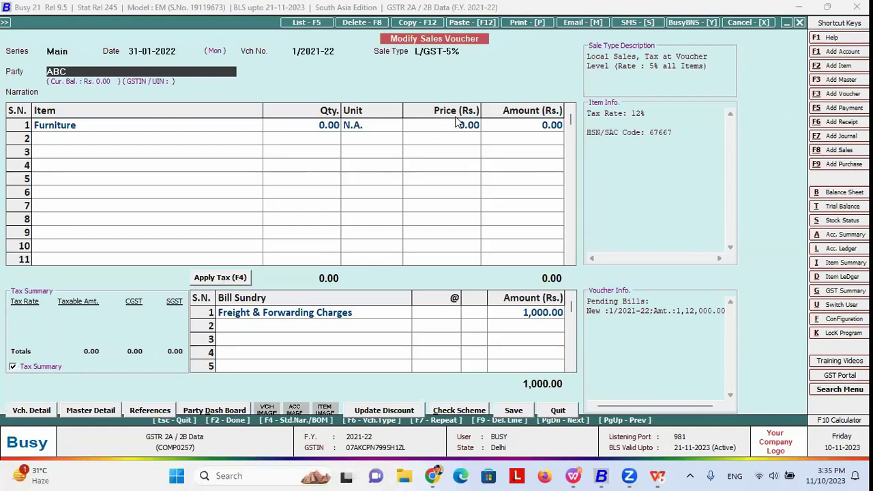
pyautogui.click(521, 126)
pyautogui.click(521, 127)
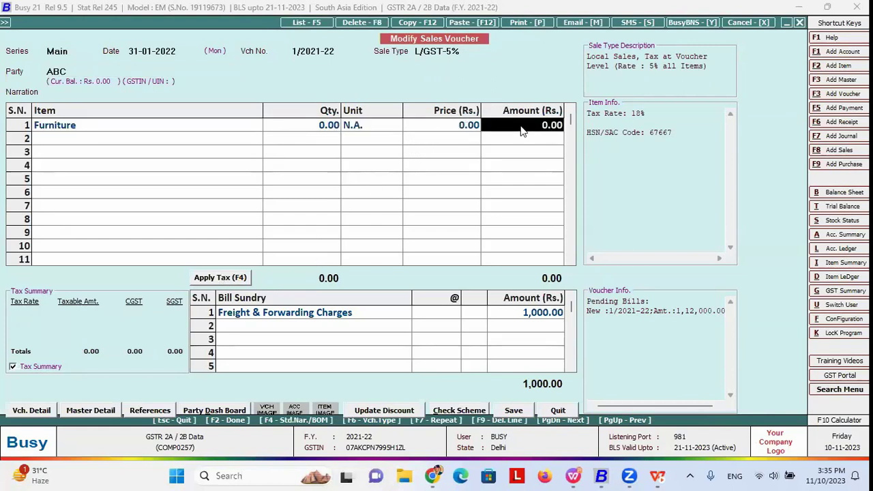
pyautogui.write('6000')
pyautogui.press('Return')
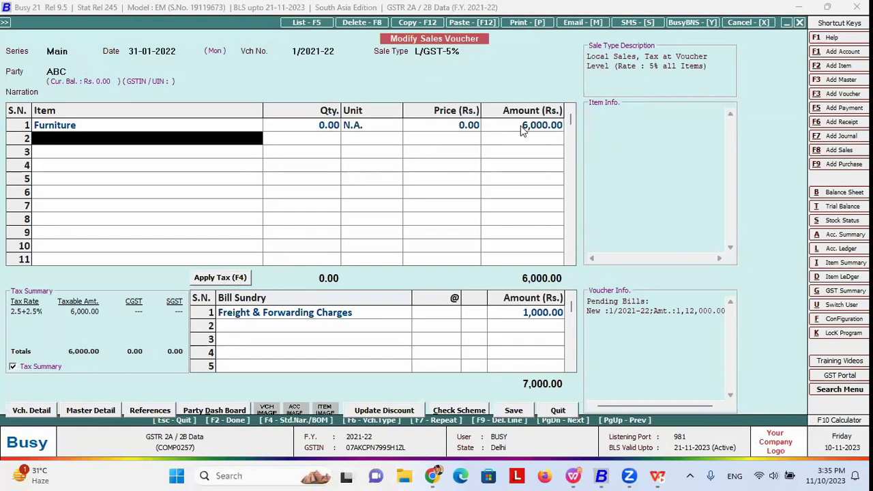
# - Apply tax to the voucher at the 5% sale type and decline to continue with the invalid CGST rate
pyautogui.click(236, 280)
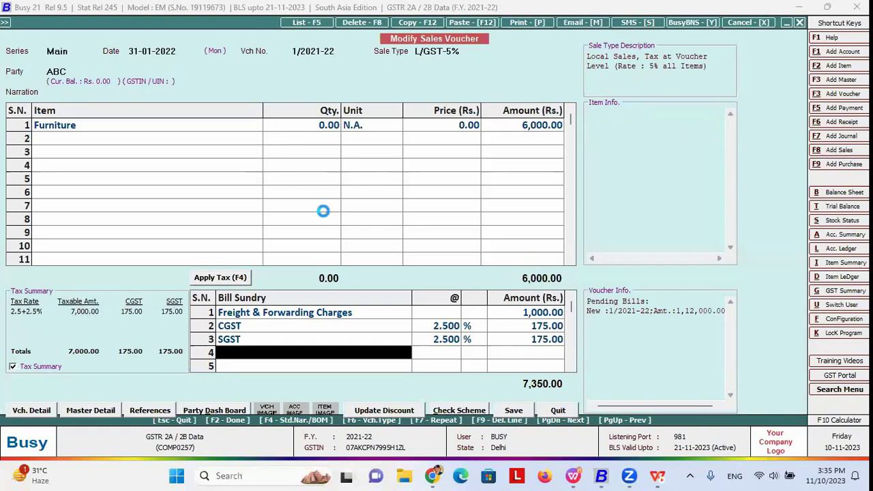
pyautogui.press('Return')
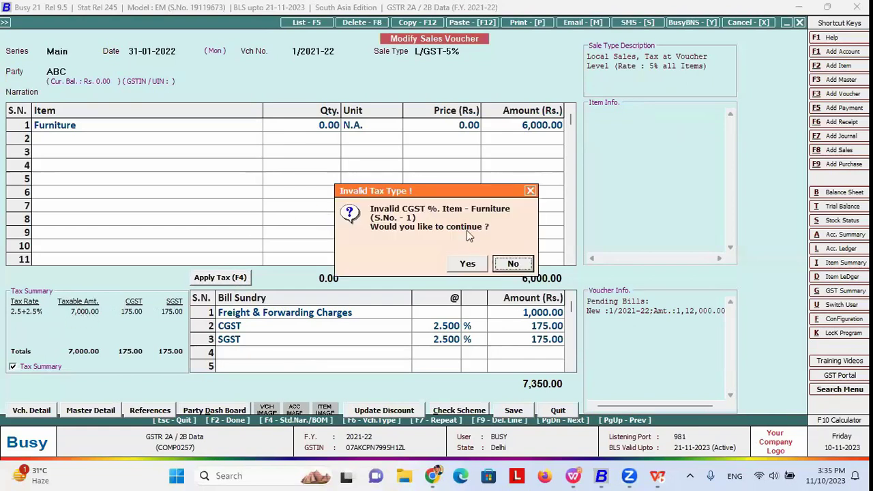
pyautogui.click(511, 265)
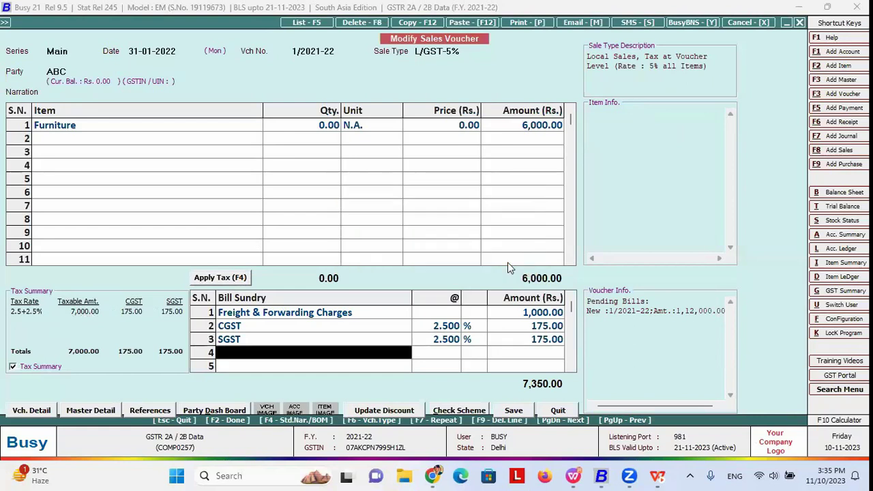
# - Check the tax category in the Furniture item master, then set the sale type to L/GST-18% and reapply tax
pyautogui.doubleClick(183, 125)
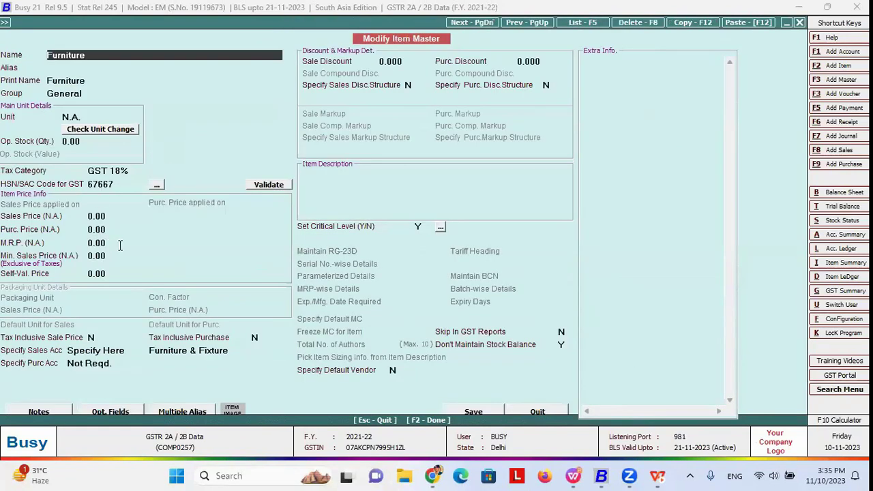
pyautogui.press('Escape')
pyautogui.click(459, 51)
pyautogui.press('BackSpace')
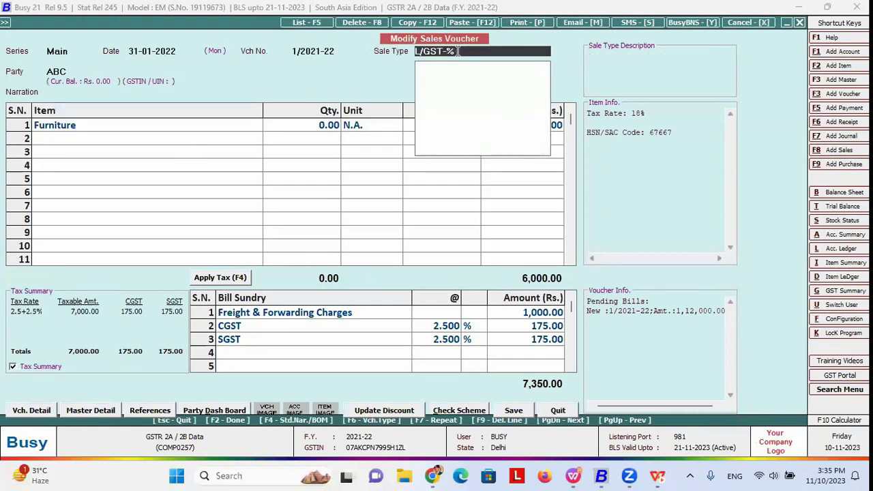
pyautogui.write('18')
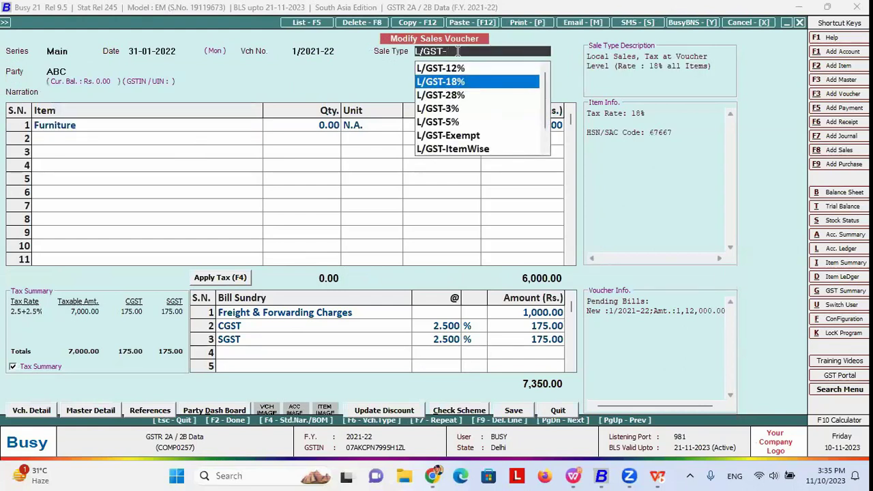
pyautogui.press('Return')
pyautogui.click(229, 278)
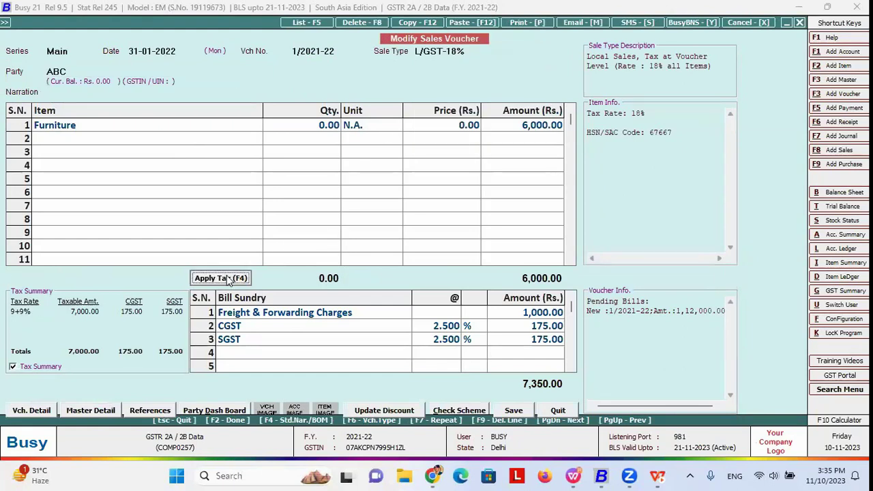
# - Accept the new bill reference 1/2021-22, save the sales voucher and decline sending the notification
pyautogui.press('F2')
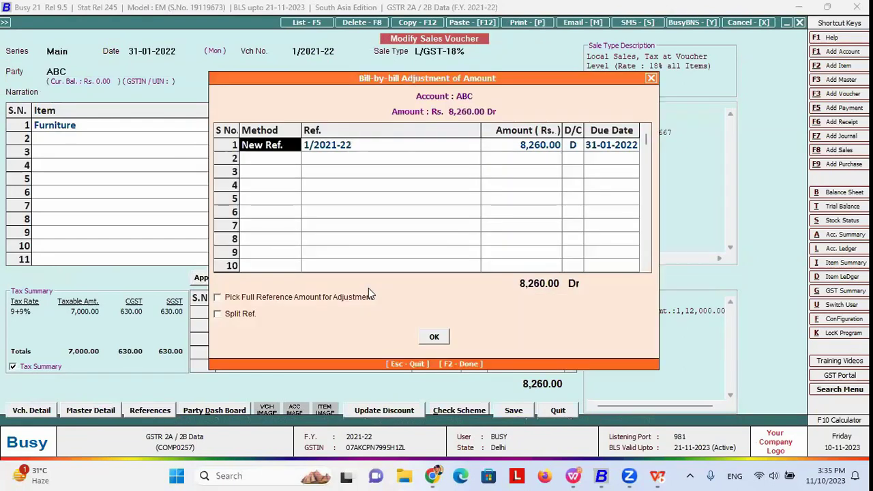
pyautogui.press('F2')
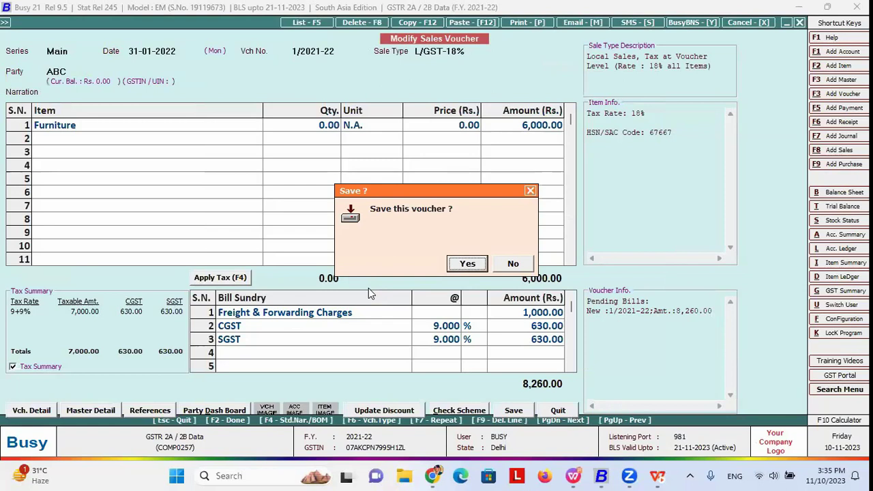
pyautogui.press('Return')
pyautogui.press('Right')
pyautogui.press('Return')
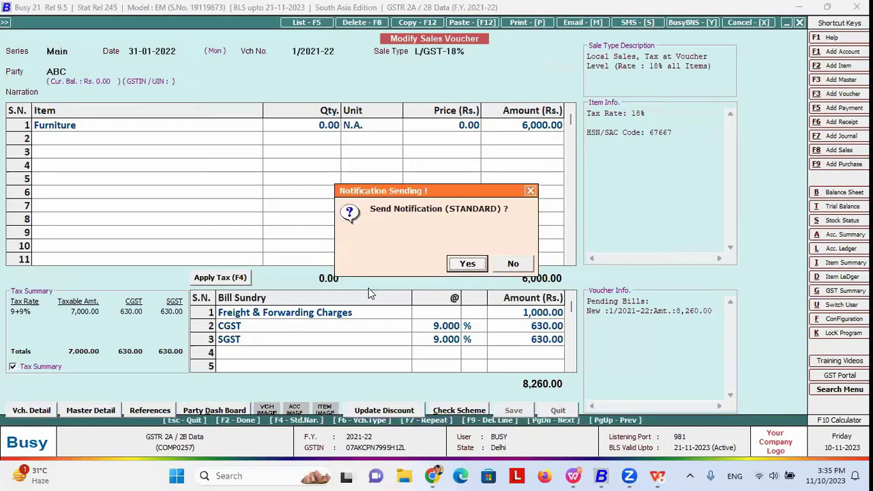
pyautogui.press('Right')
pyautogui.press('Return')
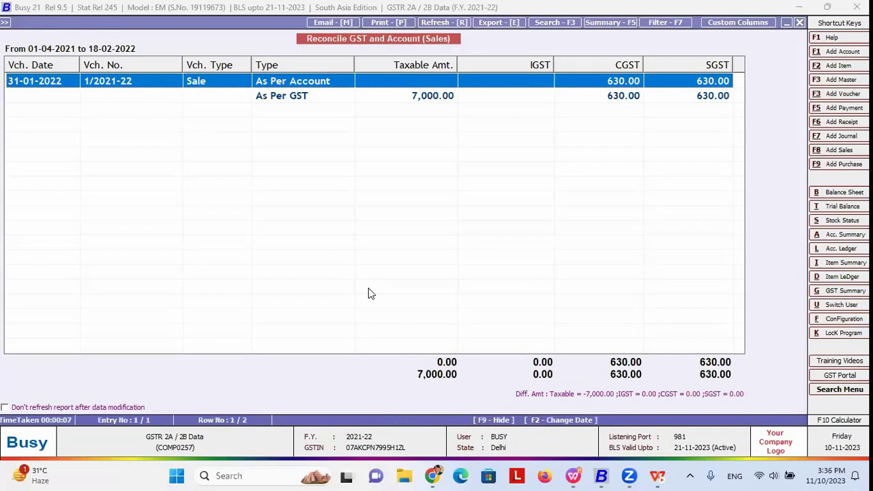
# - Compare the As Per GST and As Per Account rows in the reconciliation report and reopen the sales voucher
pyautogui.click(358, 96)
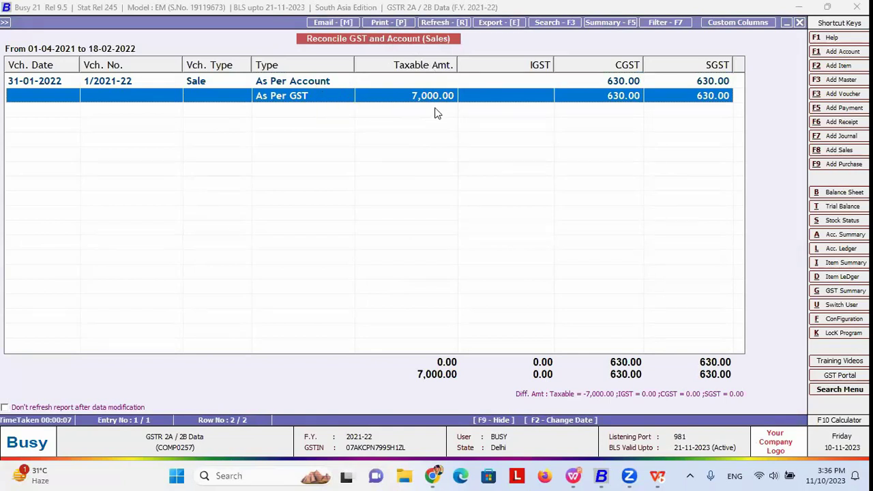
pyautogui.click(334, 80)
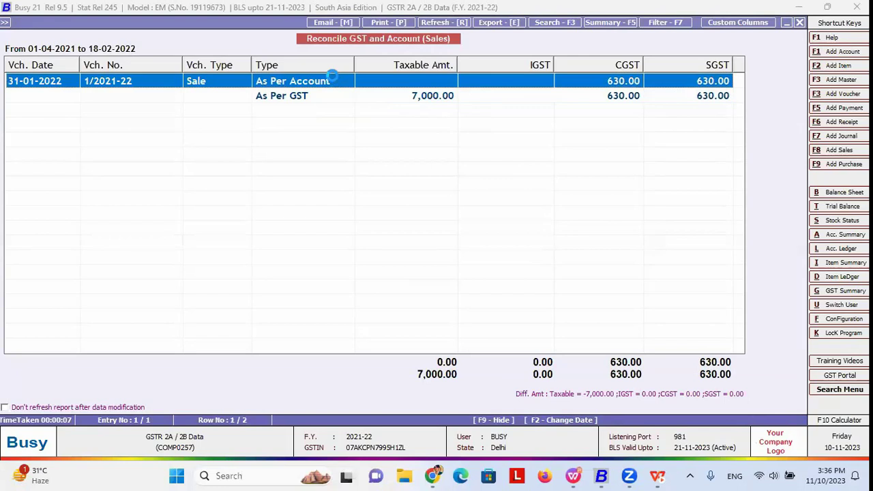
pyautogui.press('Return')
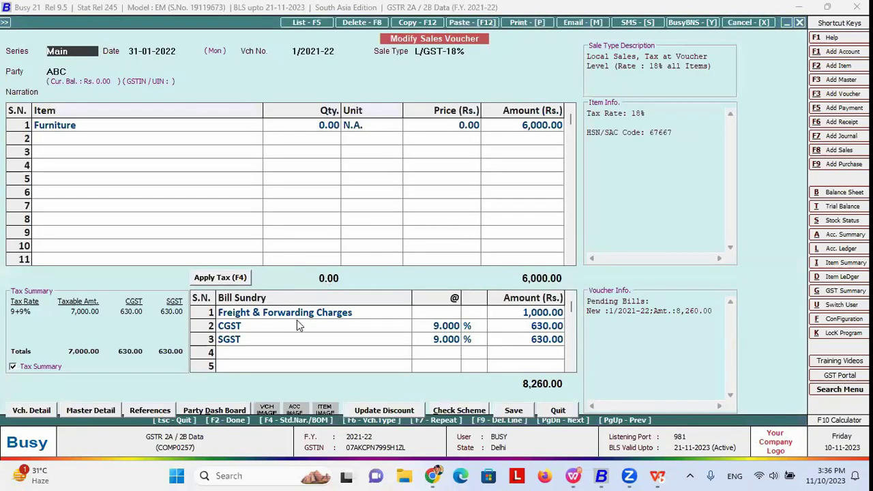
# - Set Adjust In Sale Amount to Y under Accounting In Sale in the Freight & Forwarding Charges bill sundry master and save it
pyautogui.click(260, 318)
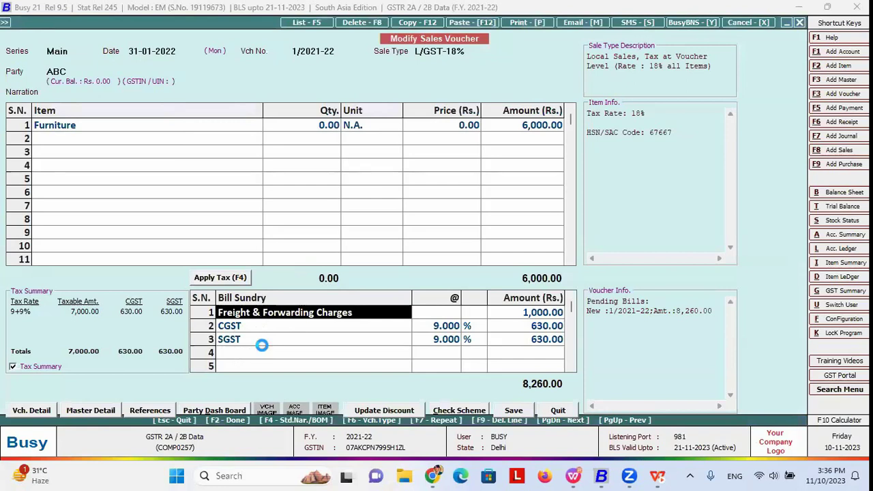
pyautogui.hotkey('ctrl', 'Return')
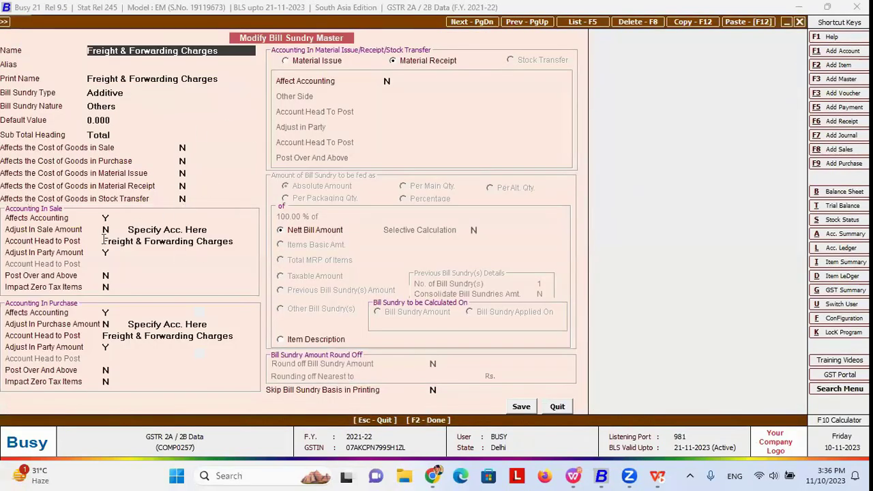
pyautogui.click(239, 240)
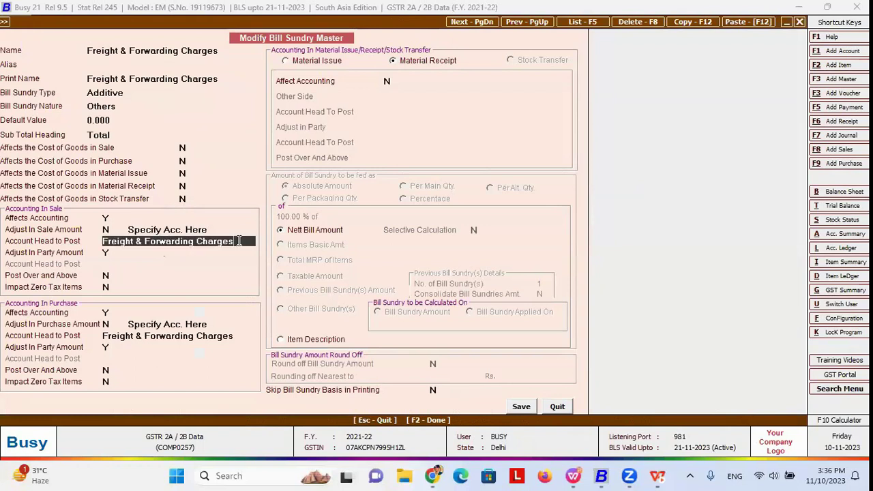
pyautogui.click(106, 230)
pyautogui.press('y')
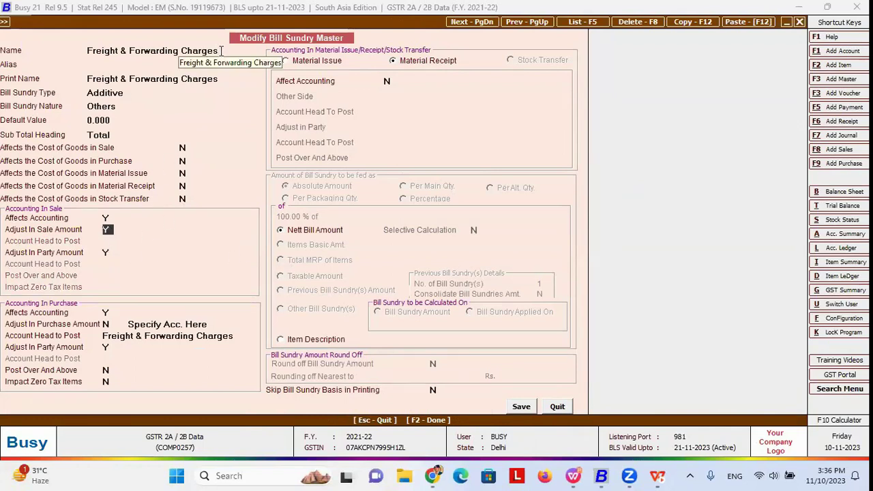
pyautogui.press('Return')
pyautogui.press('Return')
pyautogui.press('Return')
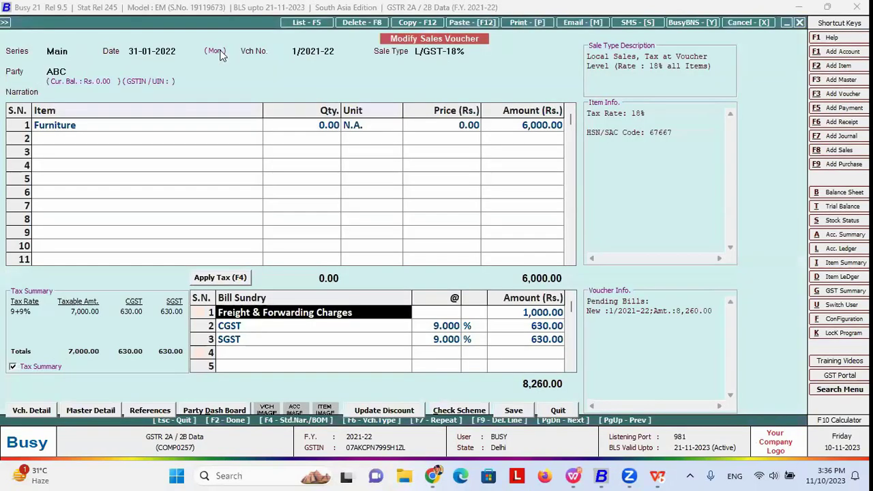
# - Clear the voucher's bill sundry rows, re-enter Freight & Forwarding Charges of 1000 and reapply tax
pyautogui.press('F9')
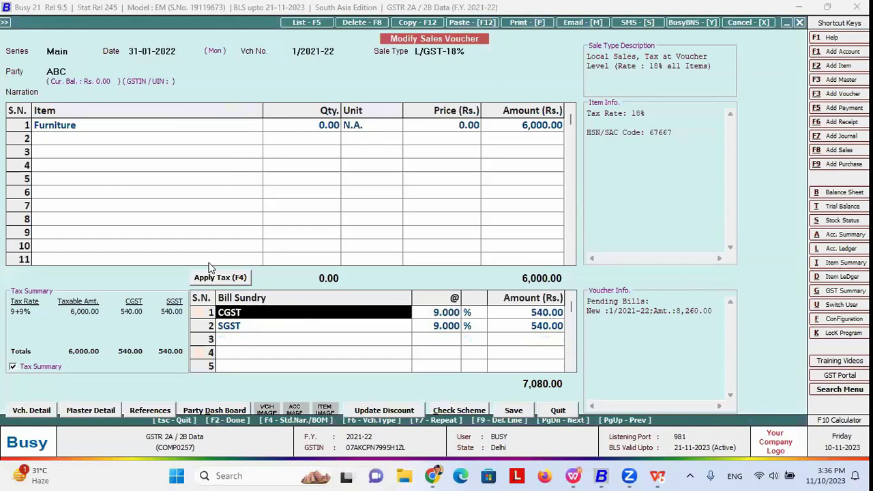
pyautogui.press('F9')
pyautogui.press('F9')
pyautogui.write('f')
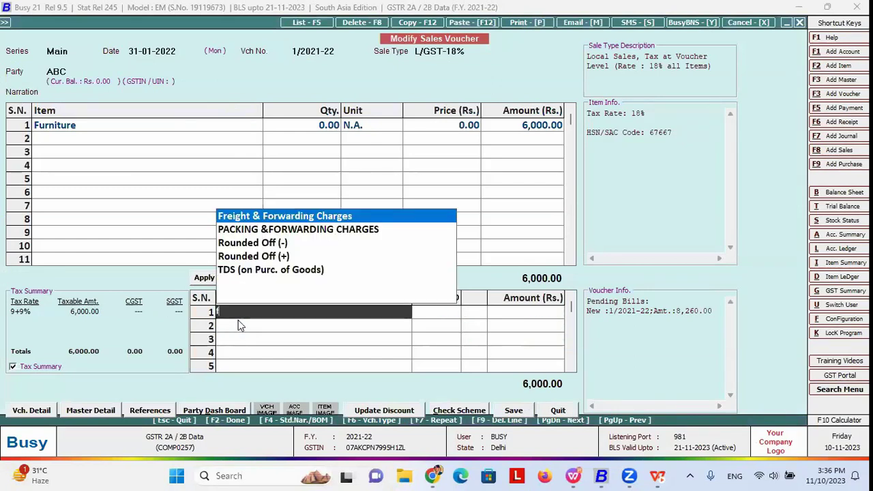
pyautogui.press('Return')
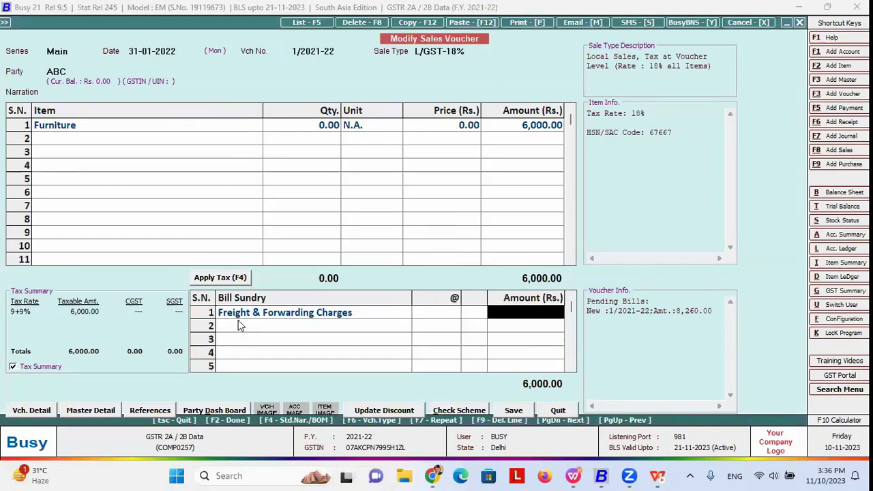
pyautogui.write('1000')
pyautogui.press('Return')
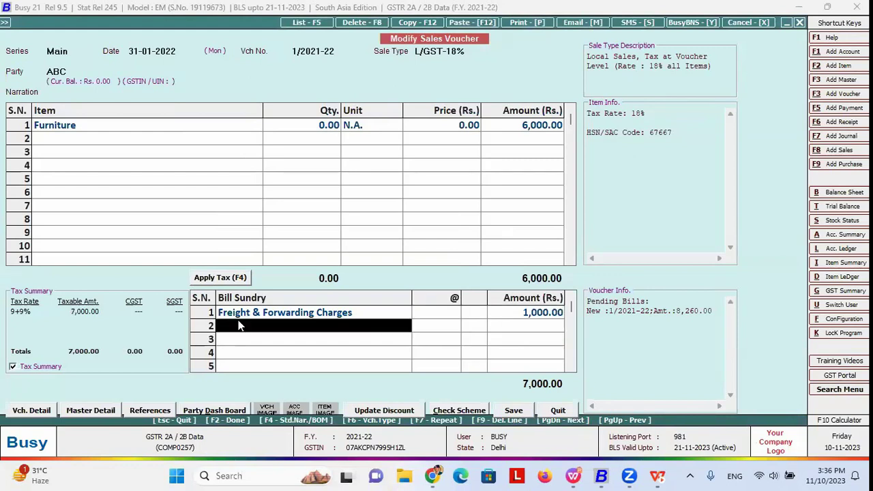
pyautogui.click(225, 277)
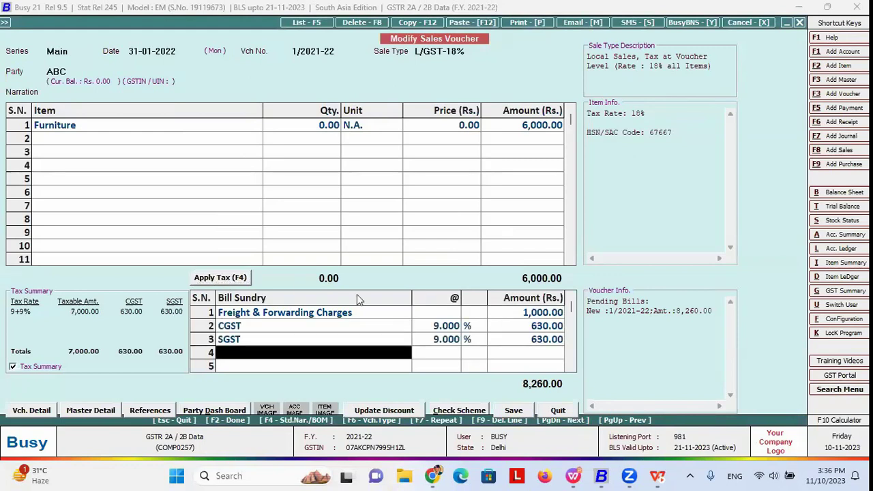
# - Save the modified sales voucher with its existing bill reference and decline sending the notification
pyautogui.press('Return')
pyautogui.press('Return')
pyautogui.press('Return')
pyautogui.press('Right')
pyautogui.press('Return')
pyautogui.press('Right')
pyautogui.press('Return')
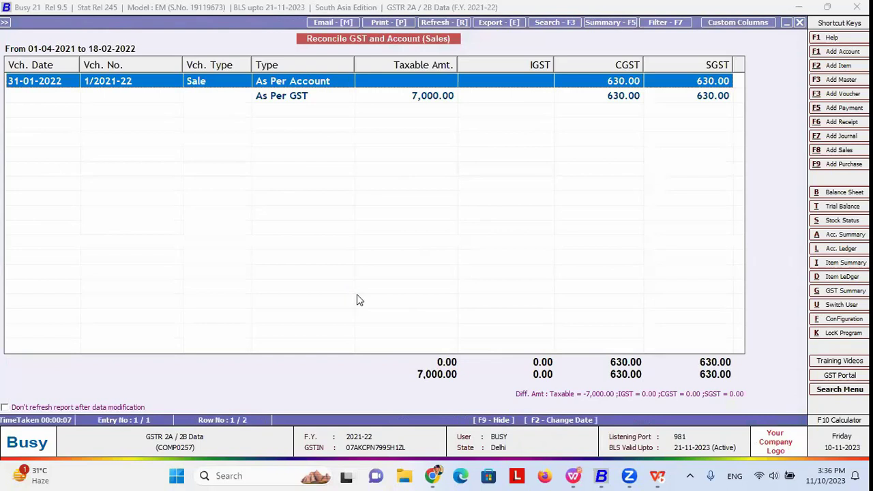
# - Regenerate the sales Reconcile GST and Account report for 01-04-2021 to 18-02-2022
pyautogui.press('F2')
pyautogui.press('Return')
pyautogui.press('Return')
pyautogui.press('Return')
pyautogui.press('Return')
pyautogui.press('Return')
pyautogui.press('Return')
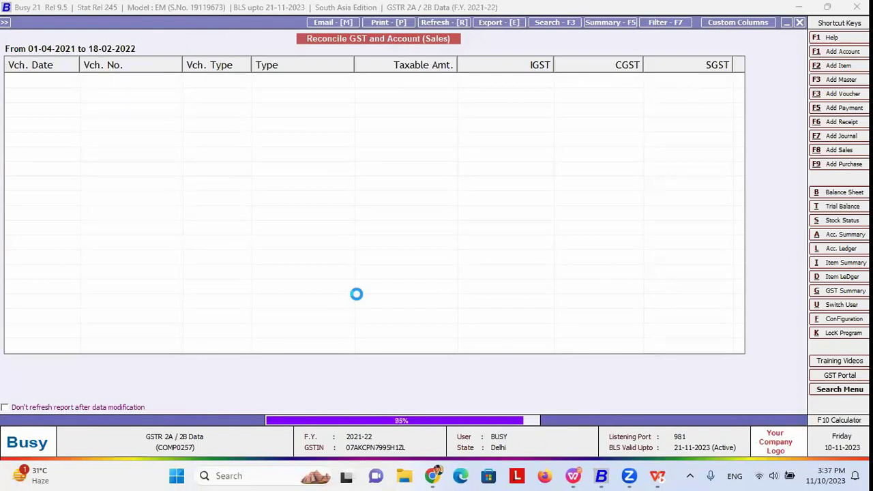
# - Compare the As Per Account and As Per GST rows of sale voucher 1/2021-22 and close the reconciliation report
pyautogui.press('Down')
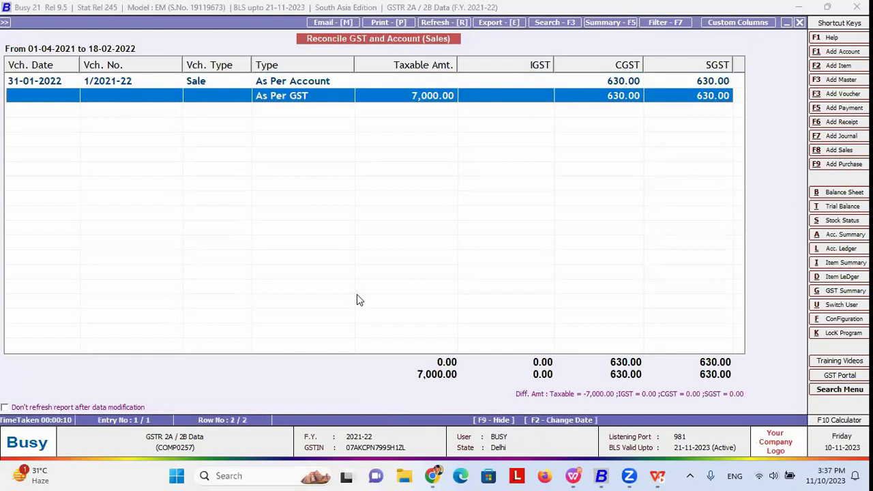
pyautogui.press('Up')
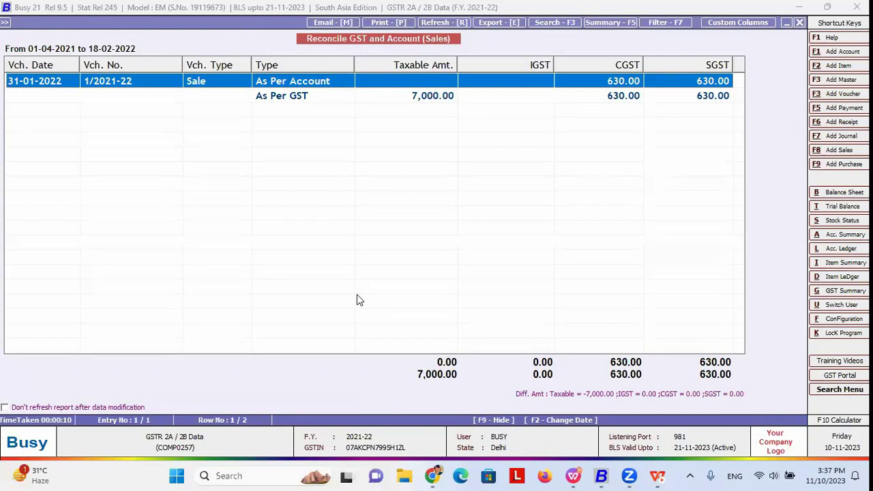
pyautogui.press('Down')
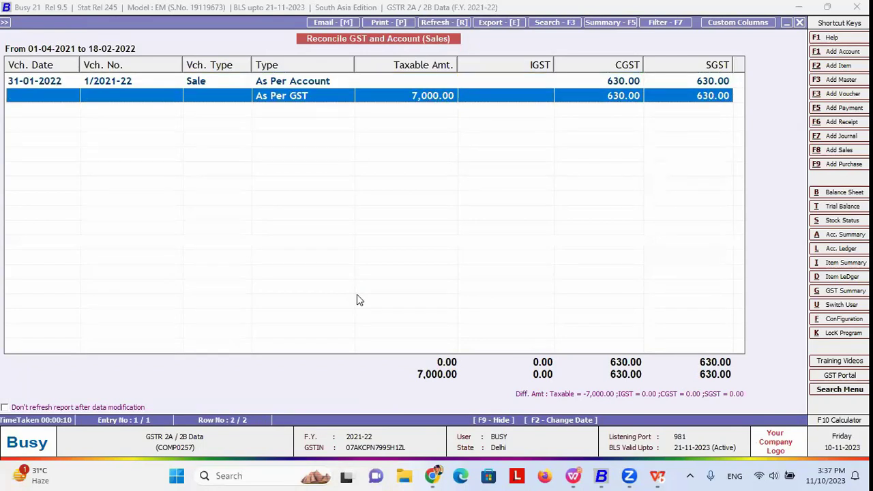
pyautogui.press('Up')
pyautogui.press('Down')
pyautogui.press('Escape')
pyautogui.press('Escape')
pyautogui.press('Escape')
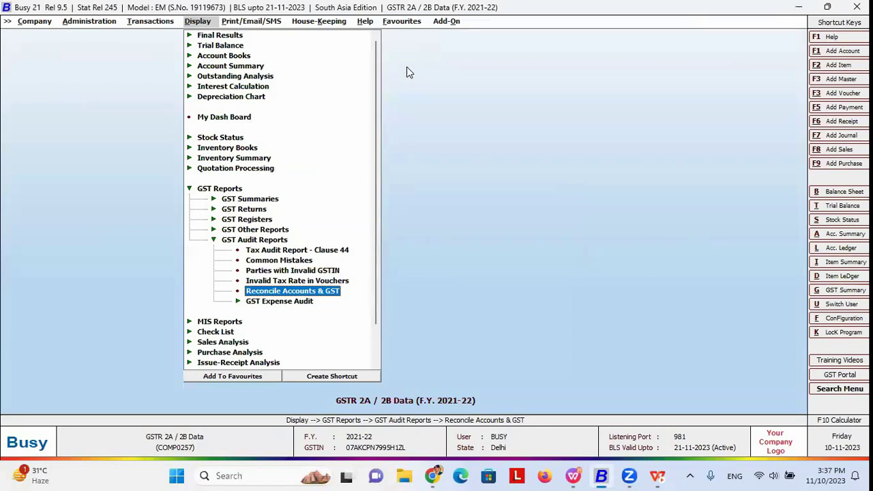
# - Expand the GST Expense Audit reports and start a new journal voucher as far as its GST Nature
pyautogui.press('Down')
pyautogui.press('Return')
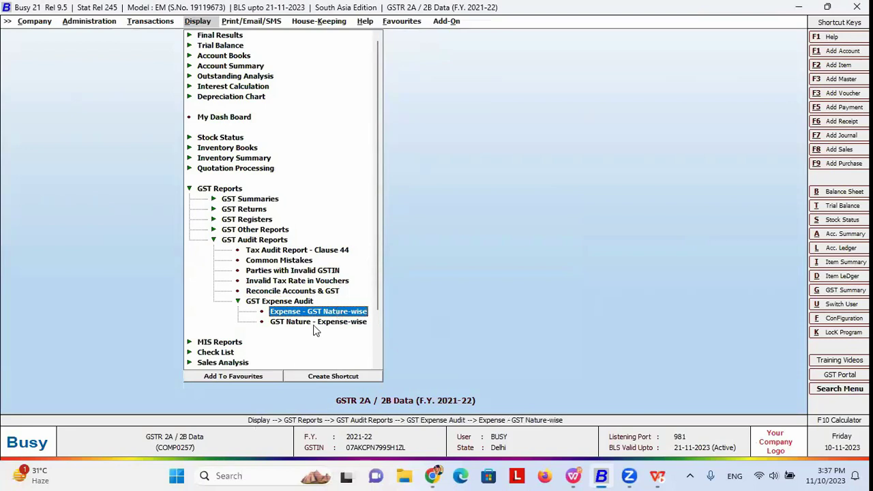
pyautogui.press('Left')
pyautogui.press('Left')
pyautogui.press('Up')
pyautogui.press('Up')
pyautogui.press('Up')
pyautogui.press('Up')
pyautogui.press('Up')
pyautogui.press('Up')
pyautogui.press('Up')
pyautogui.press('Up')
pyautogui.press('Up')
pyautogui.press('Up')
pyautogui.press('Return')
pyautogui.press('Return')
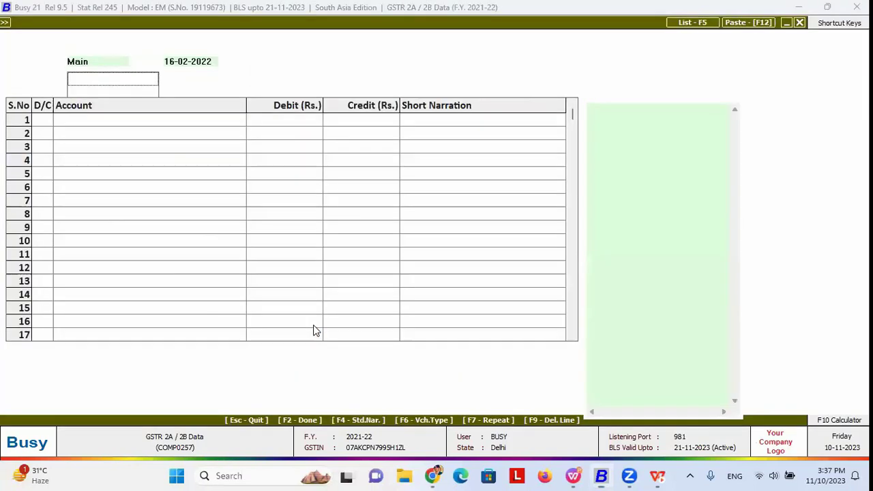
# - Review the GST Nature options available for a journal voucher and quit it without saving
pyautogui.press('Down')
pyautogui.press('Down')
pyautogui.press('Down')
pyautogui.press('Down')
pyautogui.press('Down')
pyautogui.press('Down')
pyautogui.press('Down')
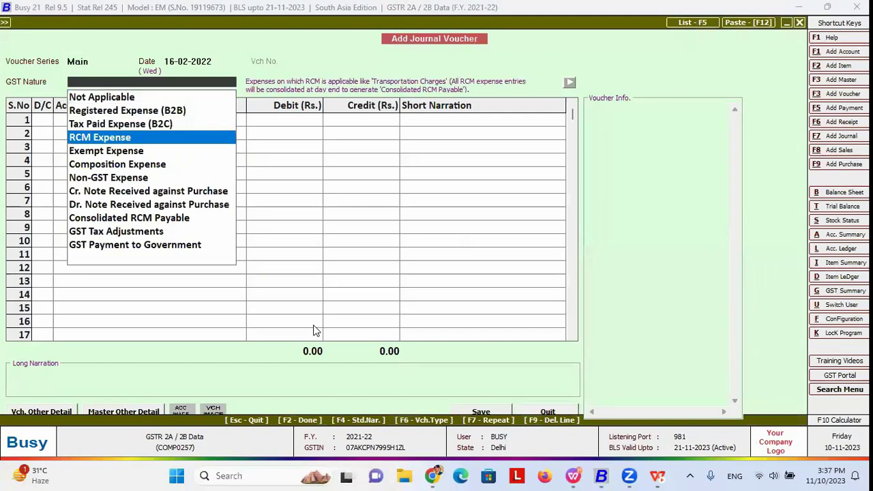
pyautogui.press('Up')
pyautogui.press('Up')
pyautogui.press('Up')
pyautogui.press('Up')
pyautogui.press('Up')
pyautogui.press('Up')
pyautogui.press('Up')
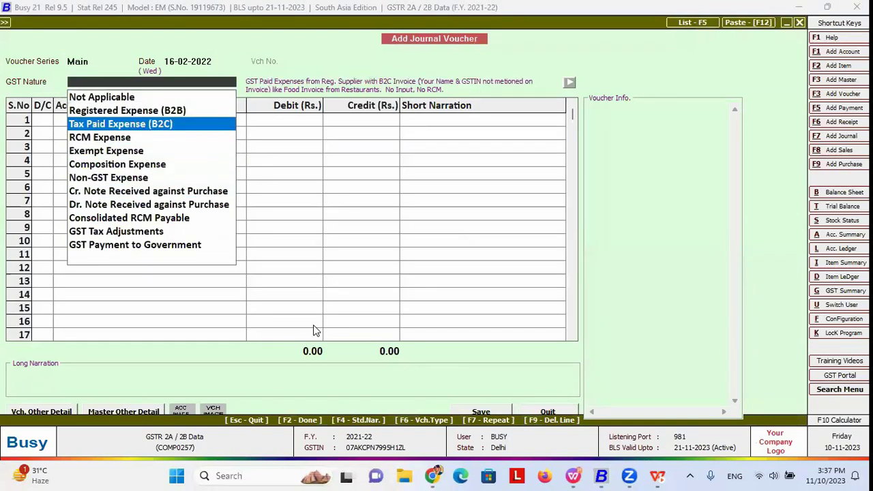
pyautogui.press('Escape')
pyautogui.press('Escape')
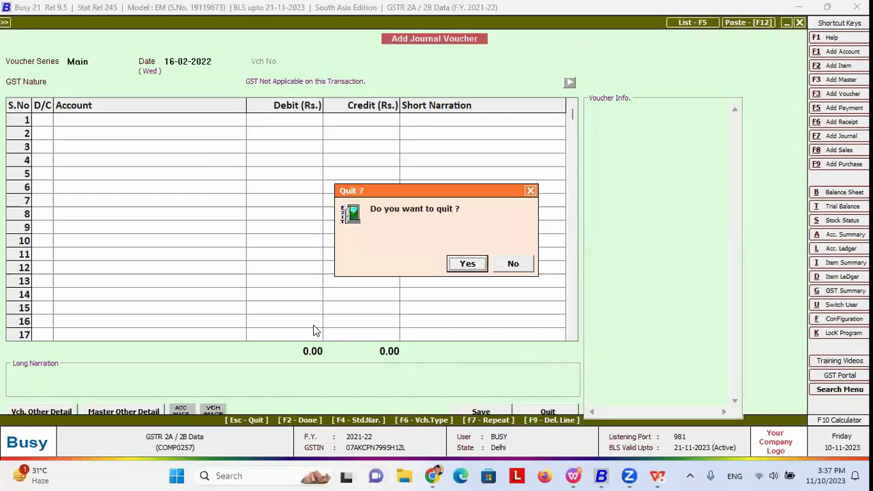
pyautogui.press('Return')
# - Open a new payment voucher to view its GST Nature entry and quit it without saving
pyautogui.press('Up')
pyautogui.press('Up')
pyautogui.press('Up')
pyautogui.press('Return')
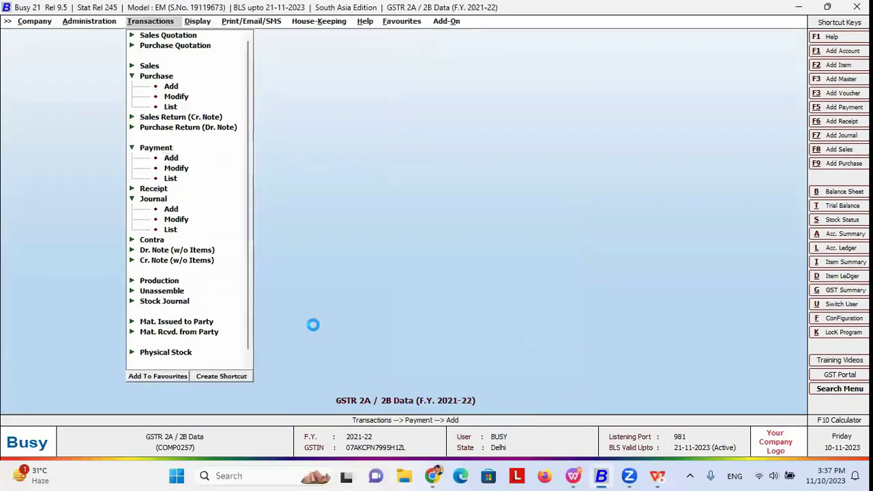
pyautogui.press('Return')
pyautogui.press('Return')
pyautogui.press('Escape')
pyautogui.press('Escape')
pyautogui.press('Escape')
pyautogui.press('Return')
# - Reopen a new journal voucher, examine the RCM, Exempt and Composition Expense natures, and quit without saving
pyautogui.press('Down')
pyautogui.press('Down')
pyautogui.press('Down')
pyautogui.press('Down')
pyautogui.press('Down')
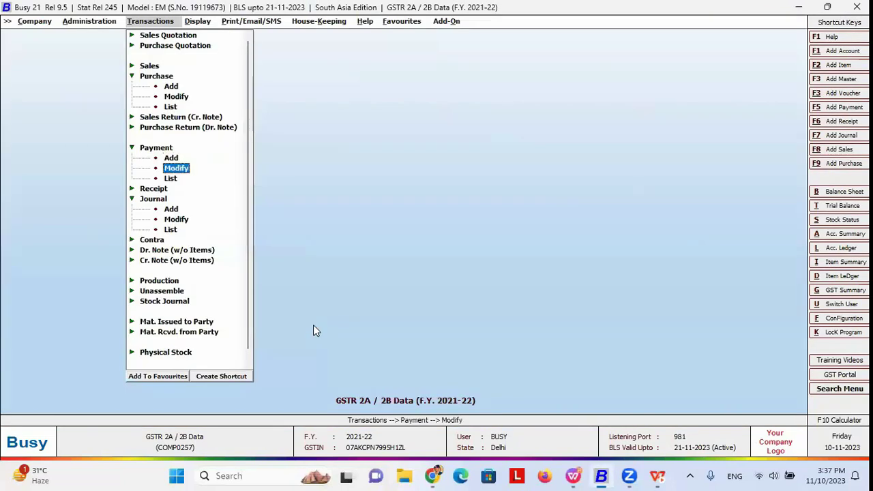
pyautogui.press('Return')
pyautogui.press('Up')
pyautogui.press('Down')
pyautogui.press('Down')
pyautogui.press('Down')
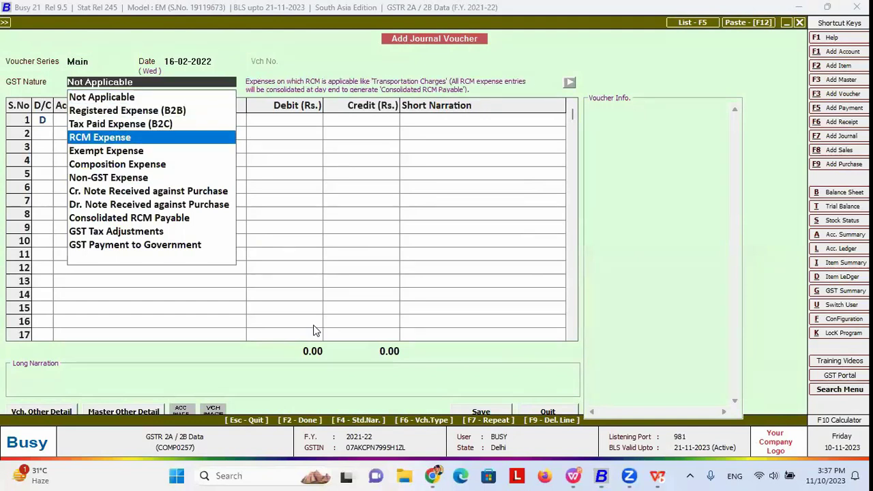
pyautogui.press('Down')
pyautogui.press('Down')
pyautogui.press('Down')
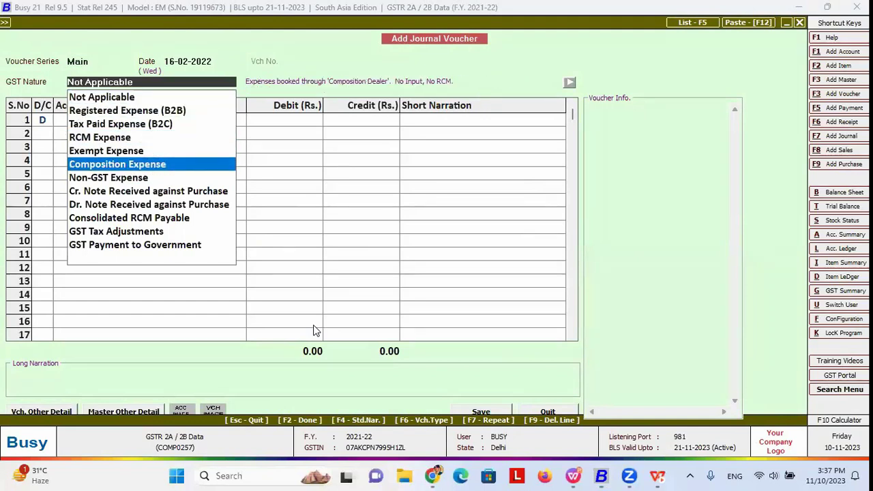
pyautogui.press('Escape')
pyautogui.press('Escape')
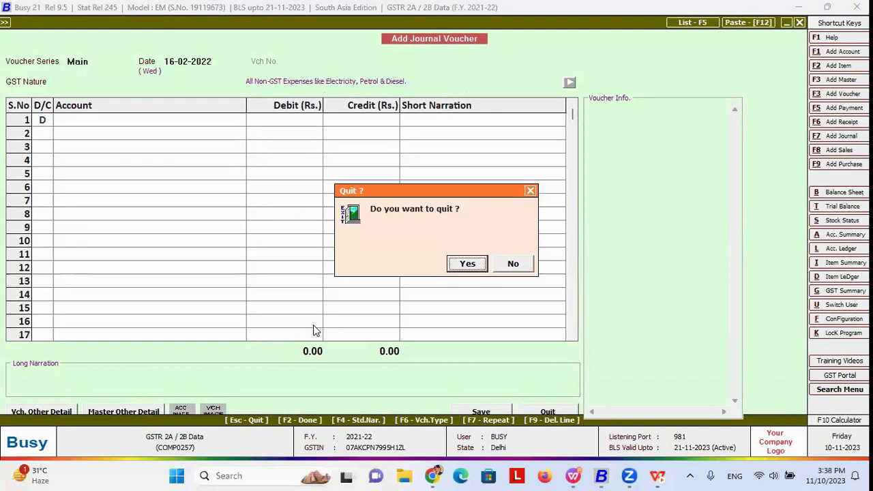
pyautogui.press('y')
# - Open the Expense - GST Nature-wise audit report for all expenses
pyautogui.press('Right')
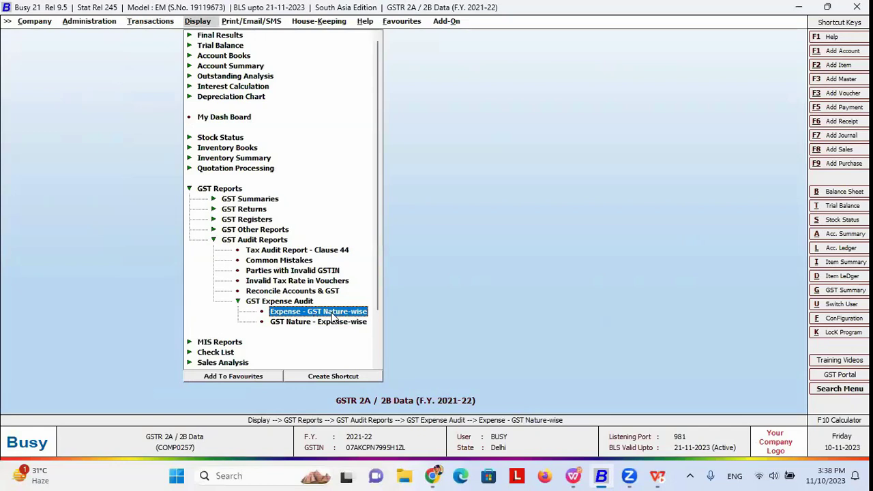
pyautogui.click(332, 314)
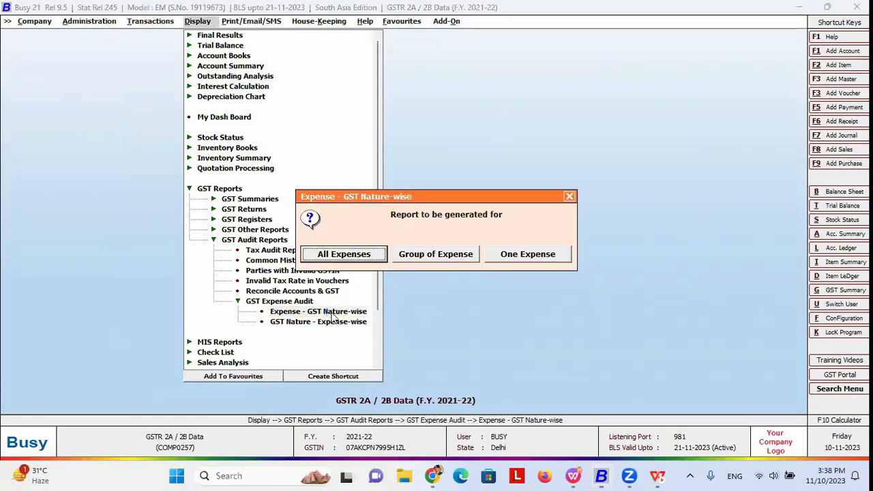
pyautogui.click(361, 256)
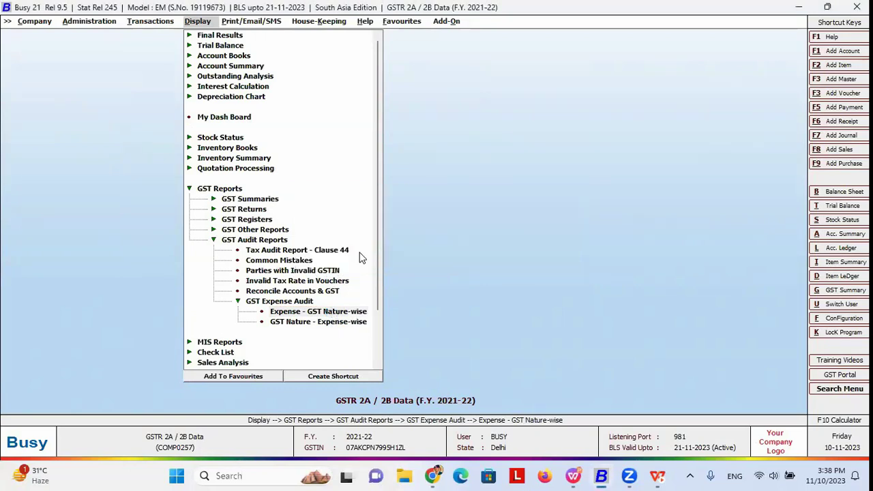
# - Generate the expense report for the RCM Expense GST nature from 01-04-2021 to 18-02-2022
pyautogui.press('Down')
pyautogui.press('Down')
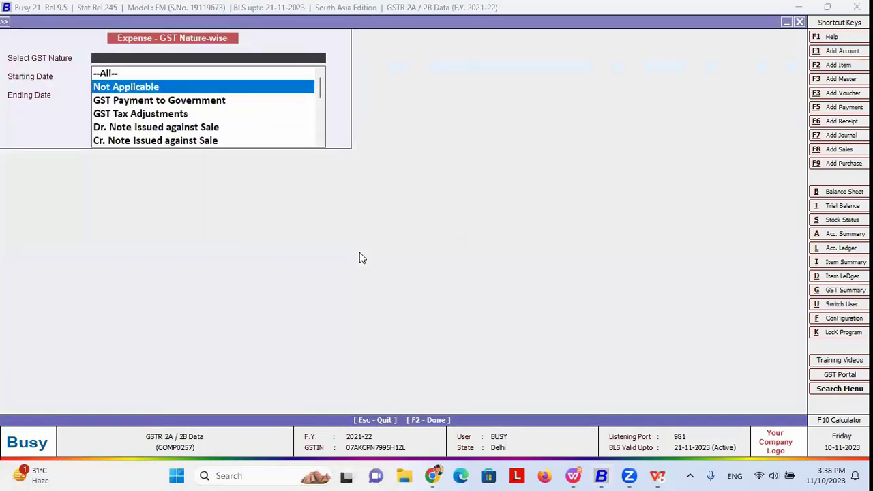
pyautogui.press('Down')
pyautogui.press('Down')
pyautogui.press('Down')
pyautogui.press('Down')
pyautogui.press('Down')
pyautogui.press('Down')
pyautogui.press('Down')
pyautogui.press('Down')
pyautogui.press('Down')
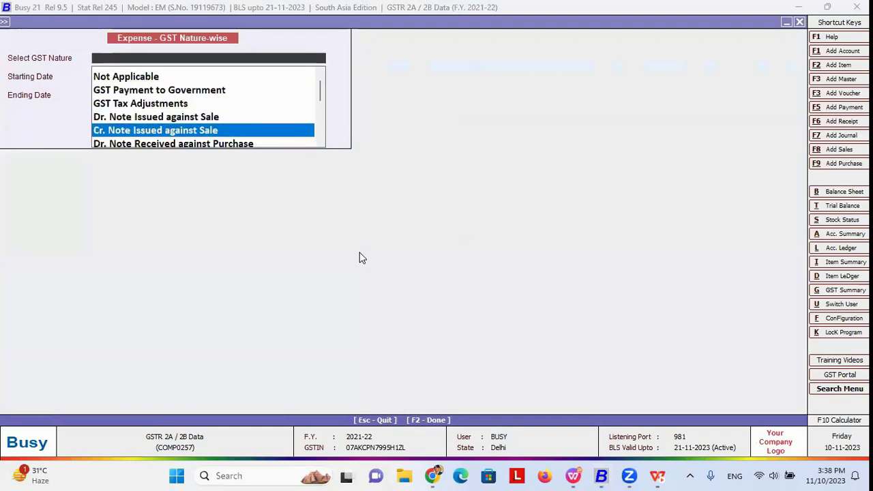
pyautogui.press('Down')
pyautogui.press('Down')
pyautogui.press('Down')
pyautogui.press('Up')
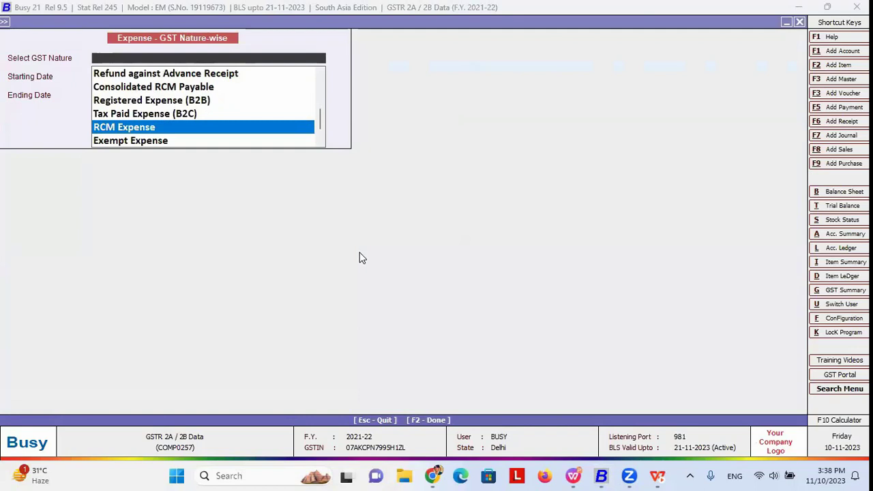
pyautogui.press('Return')
pyautogui.press('Return')
pyautogui.press('Up')
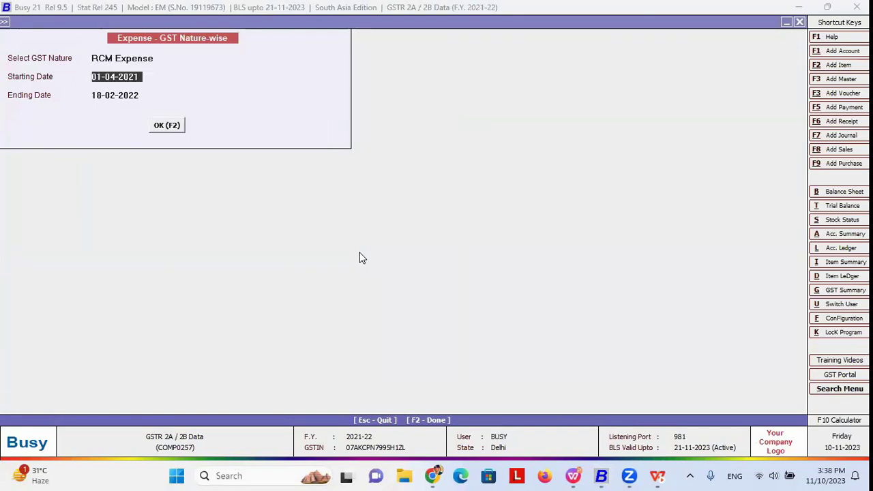
pyautogui.press('Return')
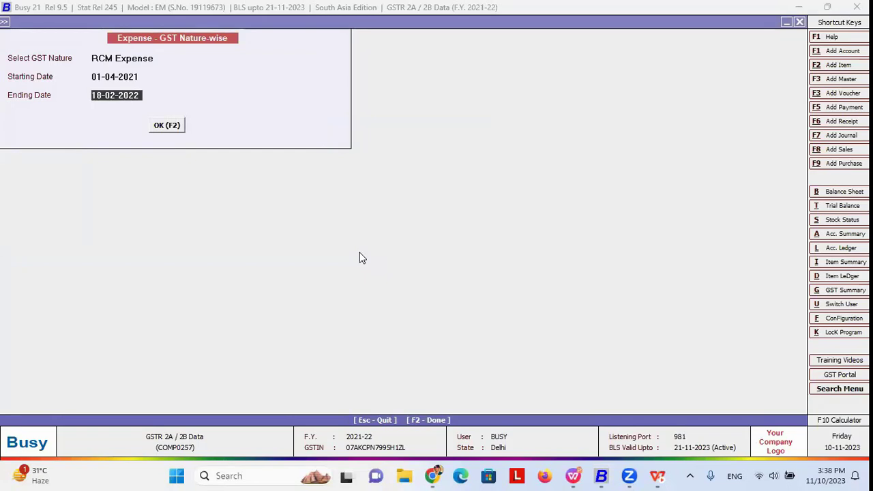
pyautogui.press('Return')
pyautogui.press('Return')
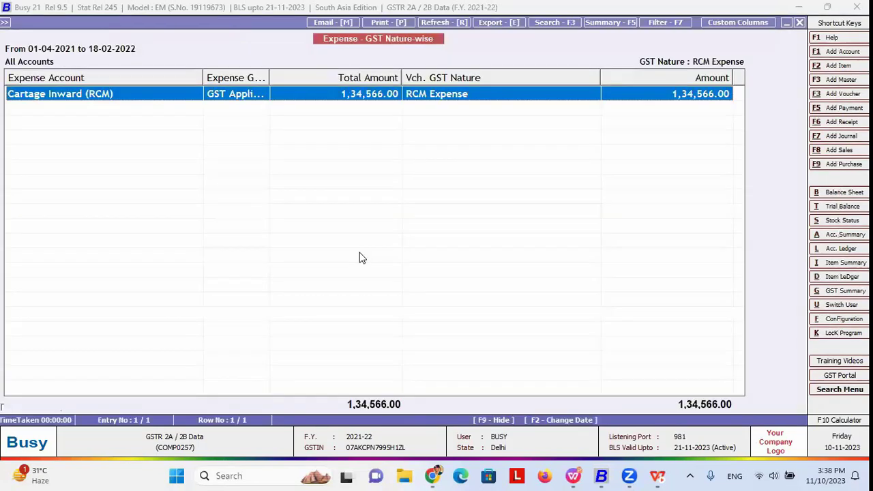
# - Drill into the Cartage Inward (RCM) expense details and inspect the journal voucher dated 06-04-2021
pyautogui.doubleClick(133, 97)
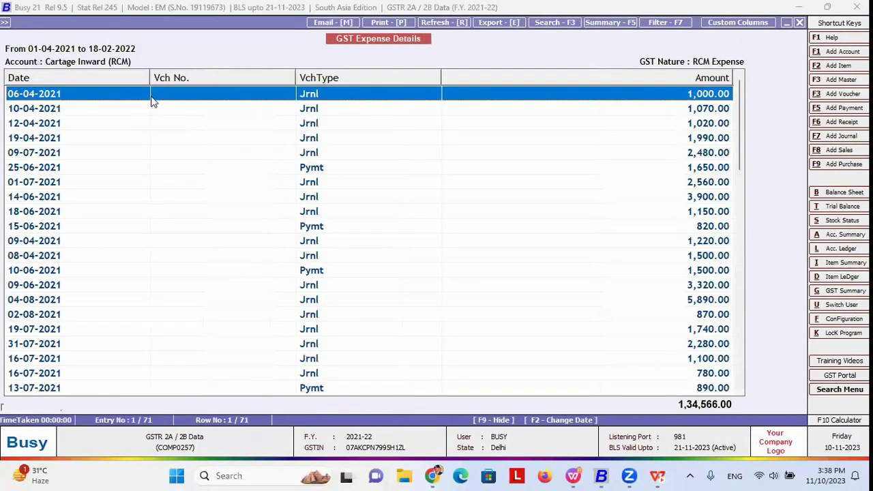
pyautogui.press('Escape')
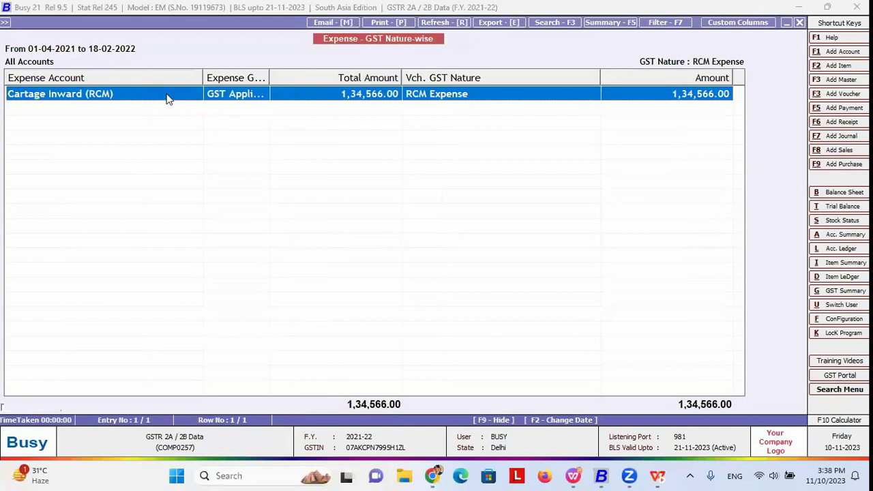
pyautogui.doubleClick(167, 97)
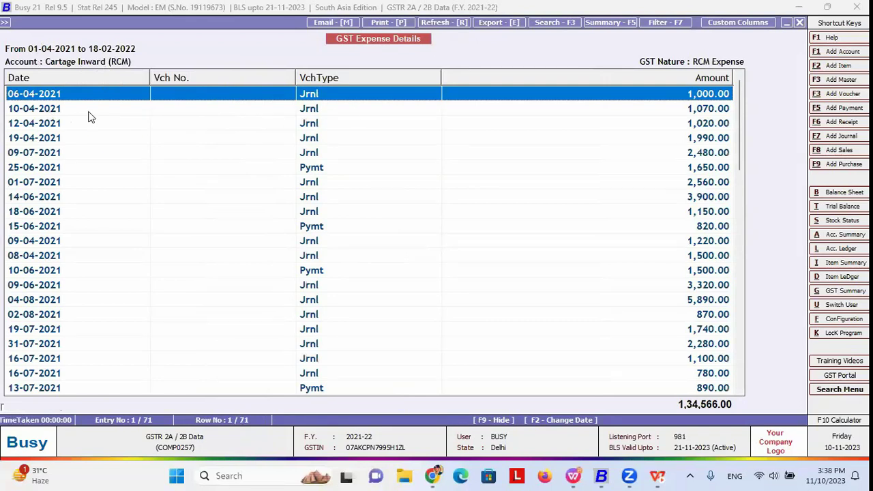
pyautogui.press('Return')
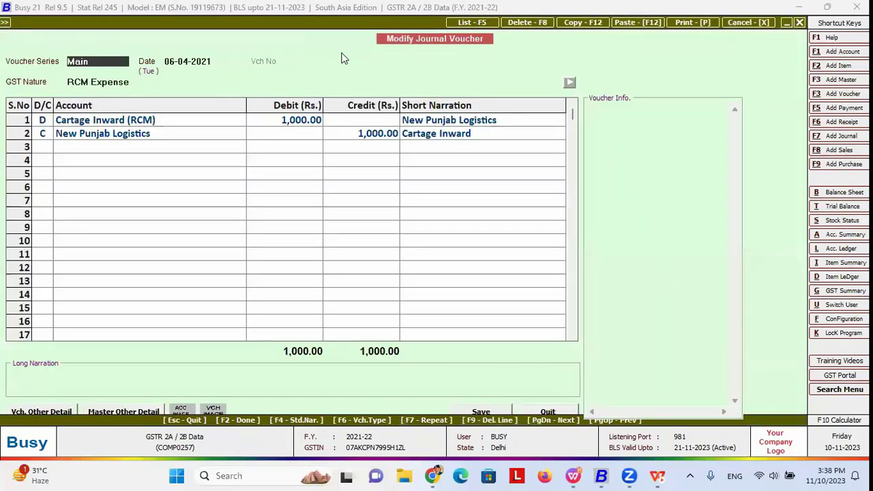
pyautogui.press('Escape')
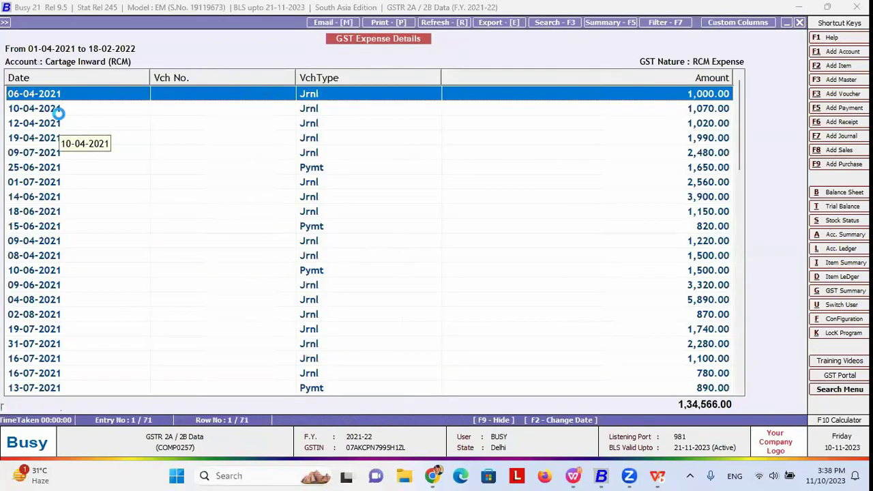
# - Reopen the Cartage Inward (RCM) journal voucher dated 06-04-2021 to check its GST Nature, and exit back to the audit report list
pyautogui.press('Return')
pyautogui.click(127, 83)
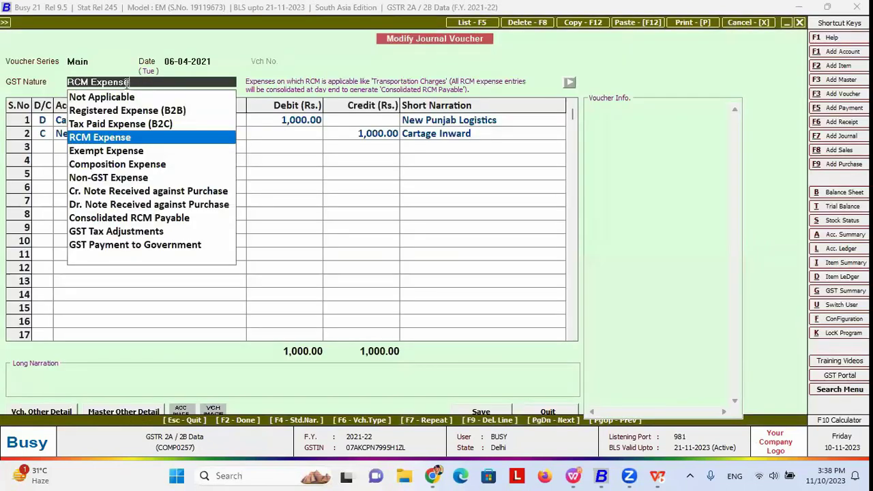
pyautogui.press('Escape')
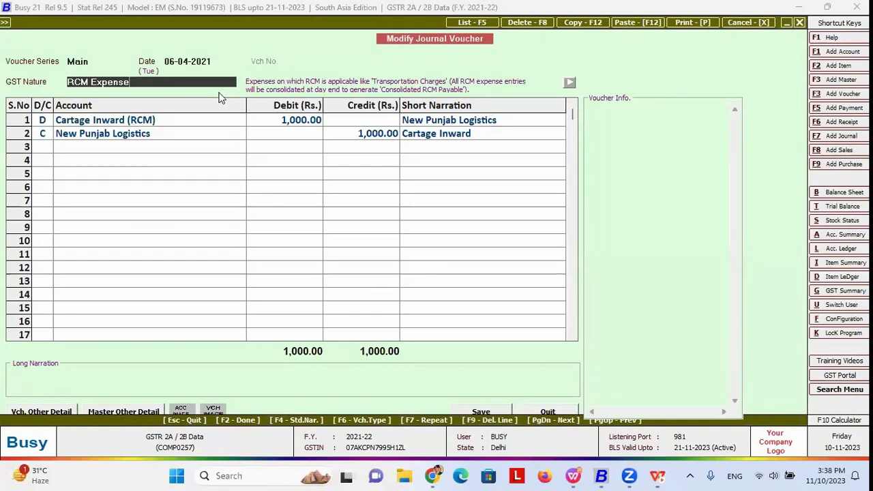
pyautogui.press('Escape')
pyautogui.press('Escape')
pyautogui.press('Escape')
pyautogui.press('Escape')
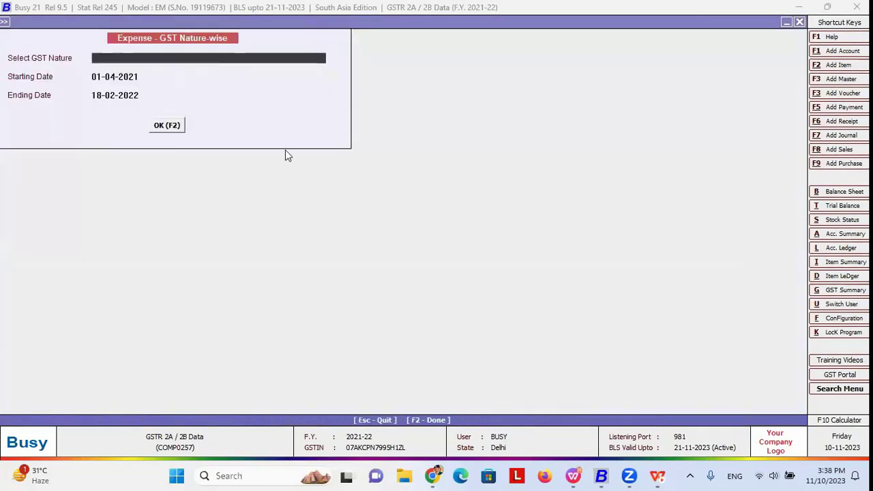
pyautogui.press('Escape')
pyautogui.press('Escape')
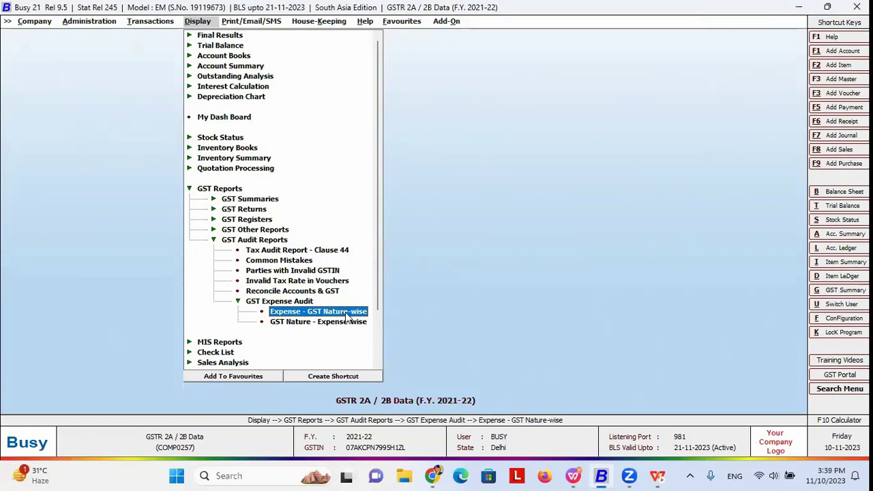
pyautogui.press('Down')
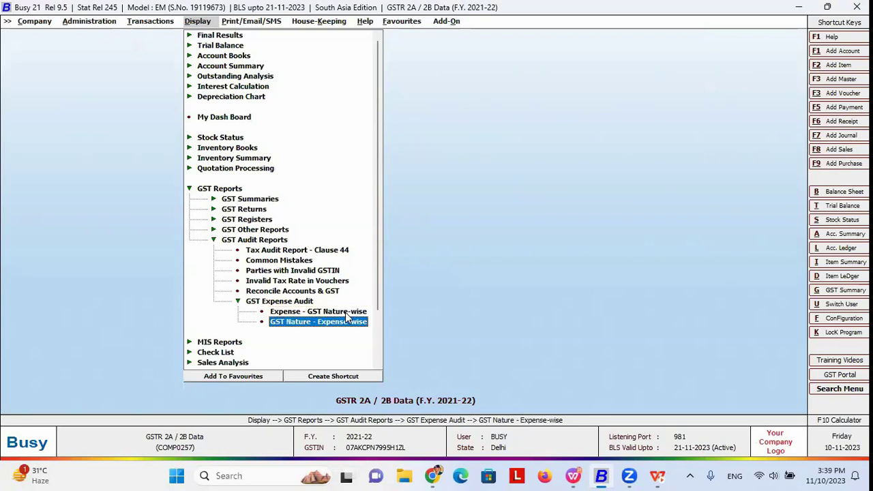
pyautogui.press('Up')
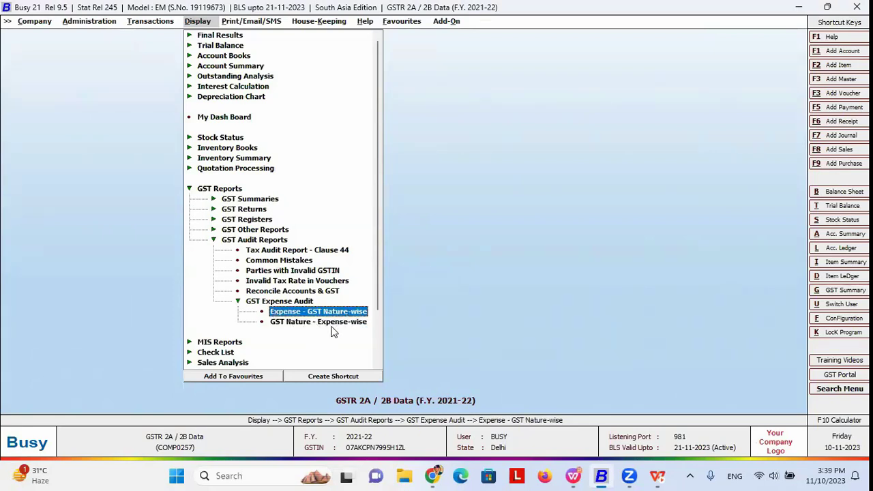
pyautogui.click(336, 323)
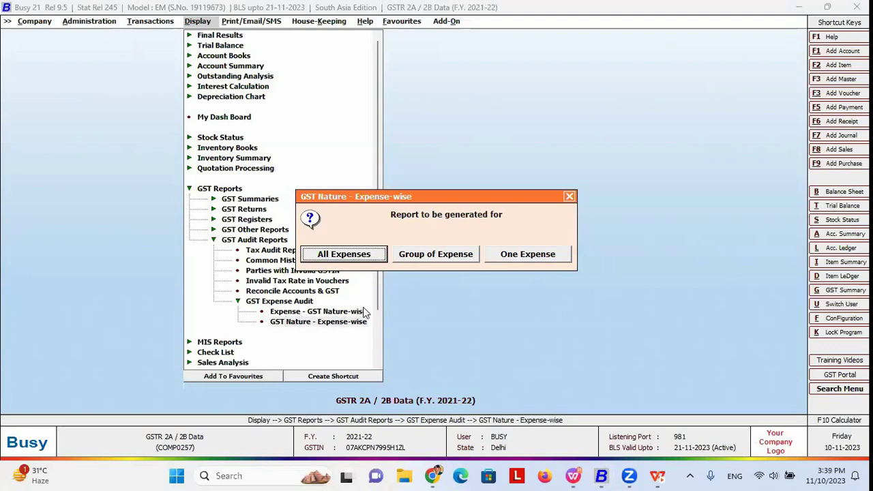
pyautogui.press('Escape')
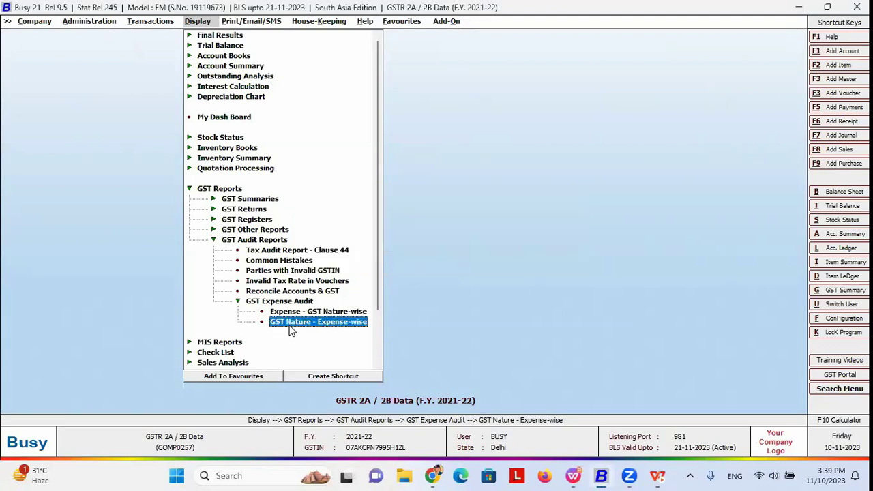
# - Open the GST Nature - Expense-wise audit report for all expenses and browse the available GST natures down to Non-GST Expense
pyautogui.click(330, 328)
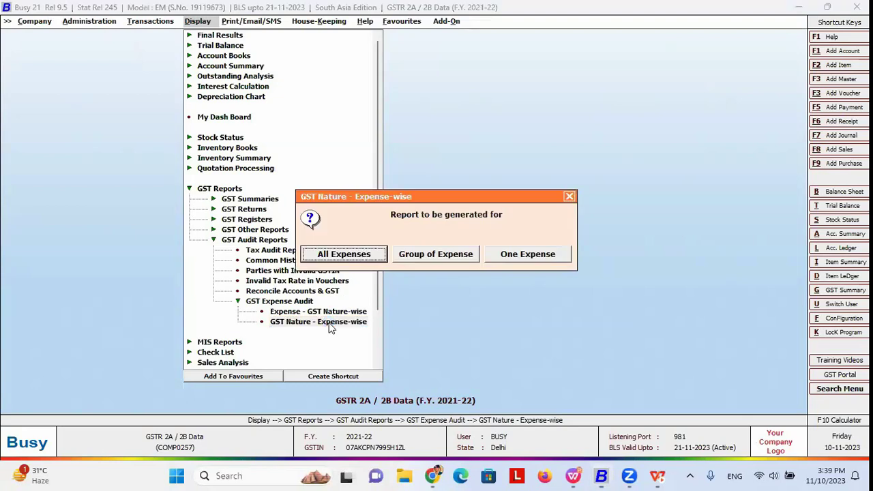
pyautogui.click(352, 256)
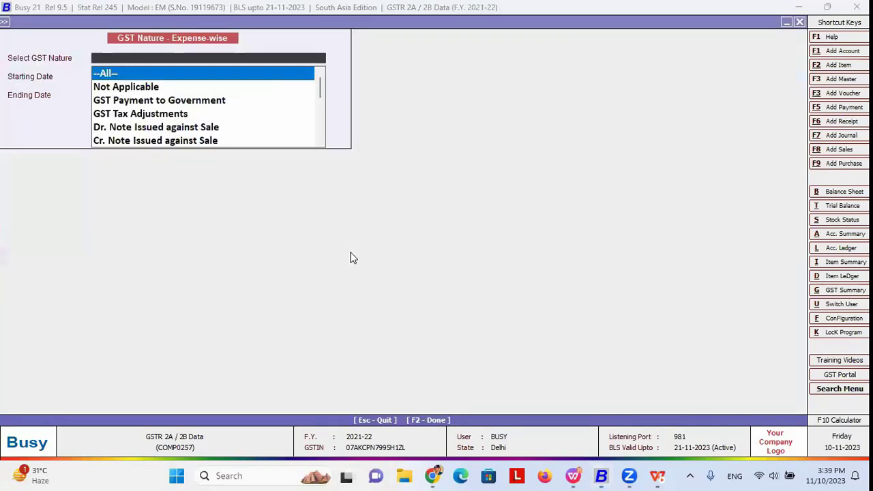
pyautogui.press('Down')
pyautogui.press('Down')
pyautogui.press('Down')
pyautogui.press('Down')
pyautogui.press('Down')
pyautogui.press('Up')
pyautogui.press('Up')
pyautogui.press('Up')
pyautogui.press('Down')
pyautogui.press('Down')
pyautogui.press('Down')
pyautogui.press('Down')
pyautogui.press('Down')
pyautogui.press('Down')
pyautogui.press('Down')
pyautogui.press('Down')
pyautogui.press('Down')
pyautogui.press('Down')
pyautogui.press('Down')
pyautogui.press('Down')
pyautogui.press('Down')
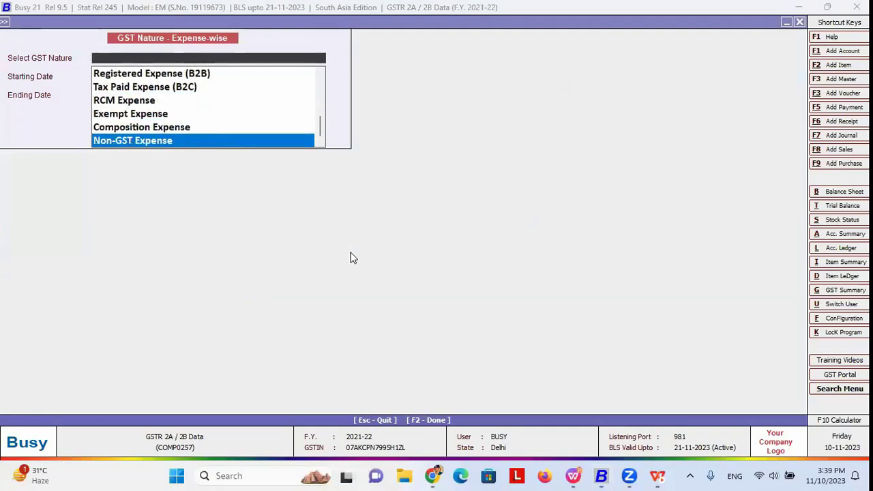
# - Generate the GST Nature - Expense-wise report for Exempt Expense from 01-04-2021 to 18-02-2022 and close it
pyautogui.press('Up')
pyautogui.press('Up')
pyautogui.press('Return')
pyautogui.press('Return')
pyautogui.press('Return')
pyautogui.press('Return')
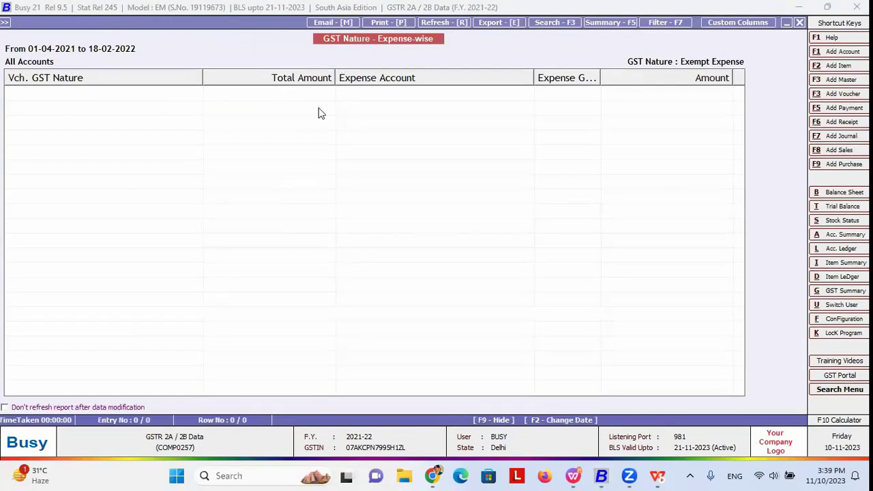
pyautogui.press('Escape')
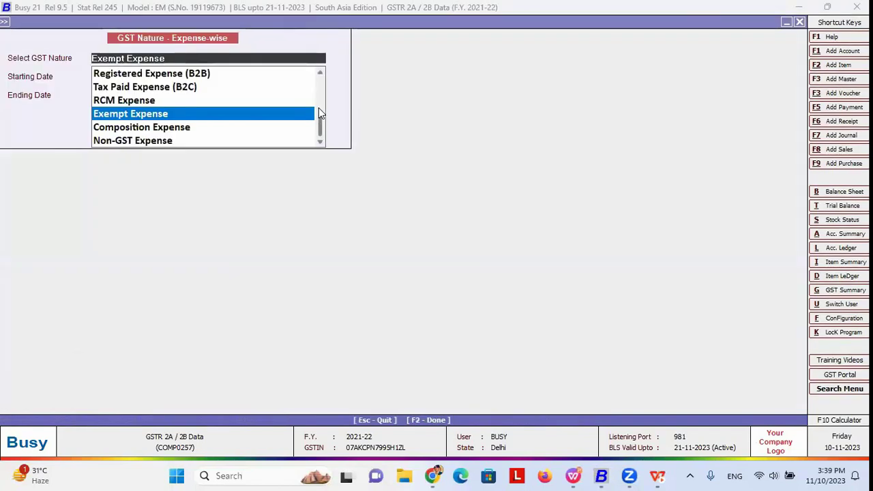
pyautogui.press('Escape')
pyautogui.press('Escape')
pyautogui.press('Escape')
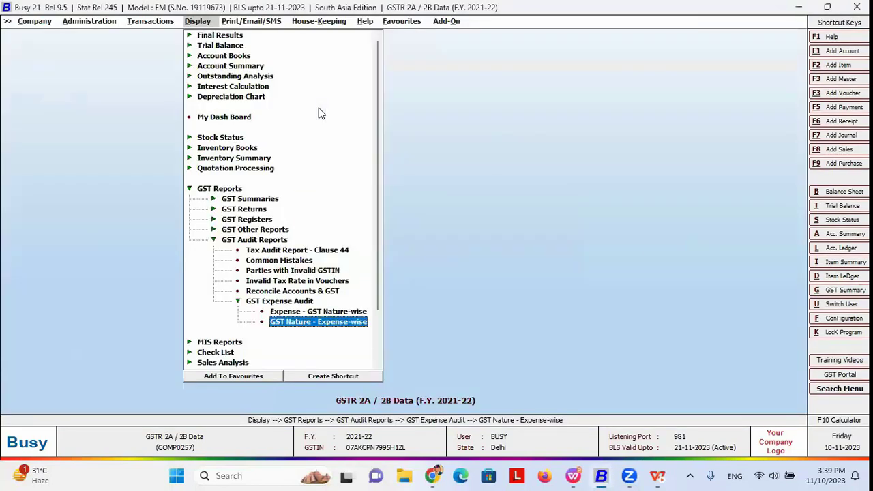